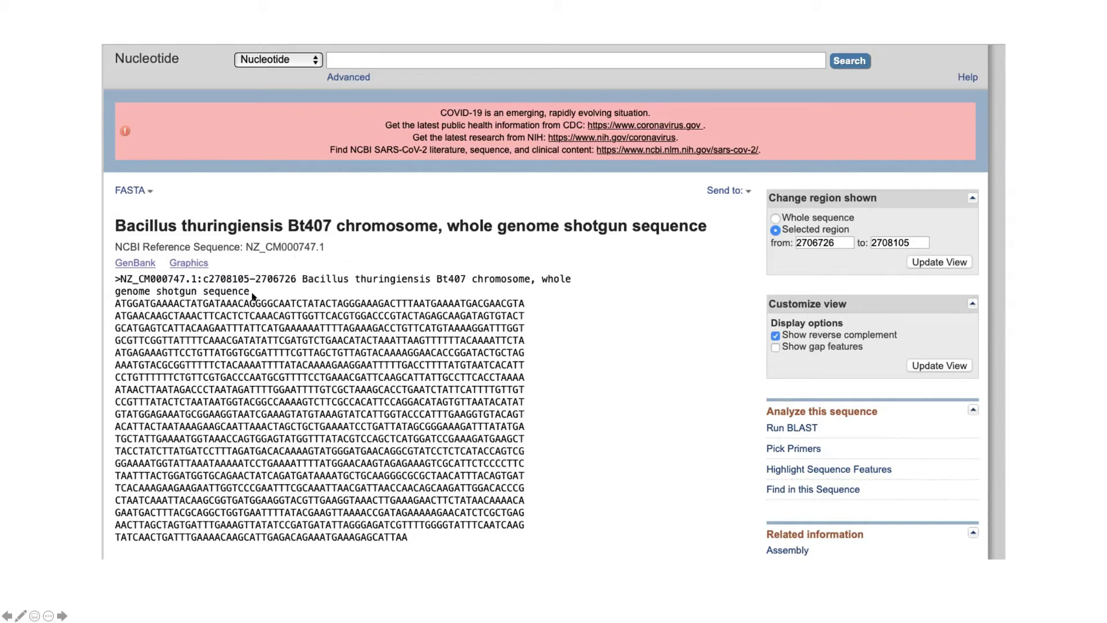
- Leave the slides for the katB catalase gene page of Bacillus thuringiensis Bt407 and open its nucleotide FASTA sequence
key(Right)
key(Right)
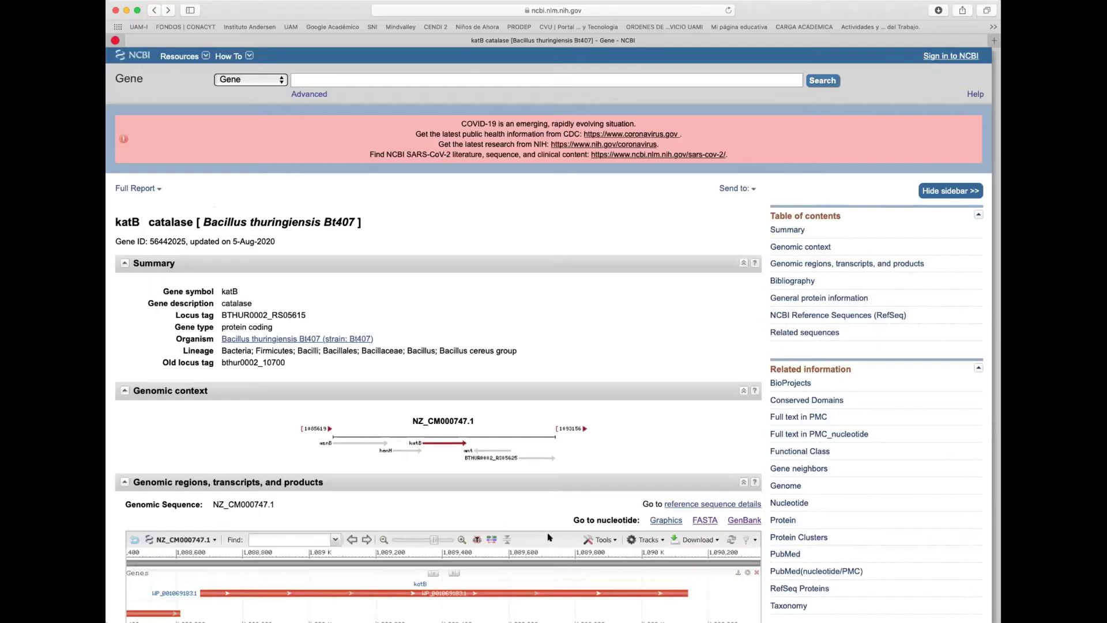
drag(753, 10, 752, 10)
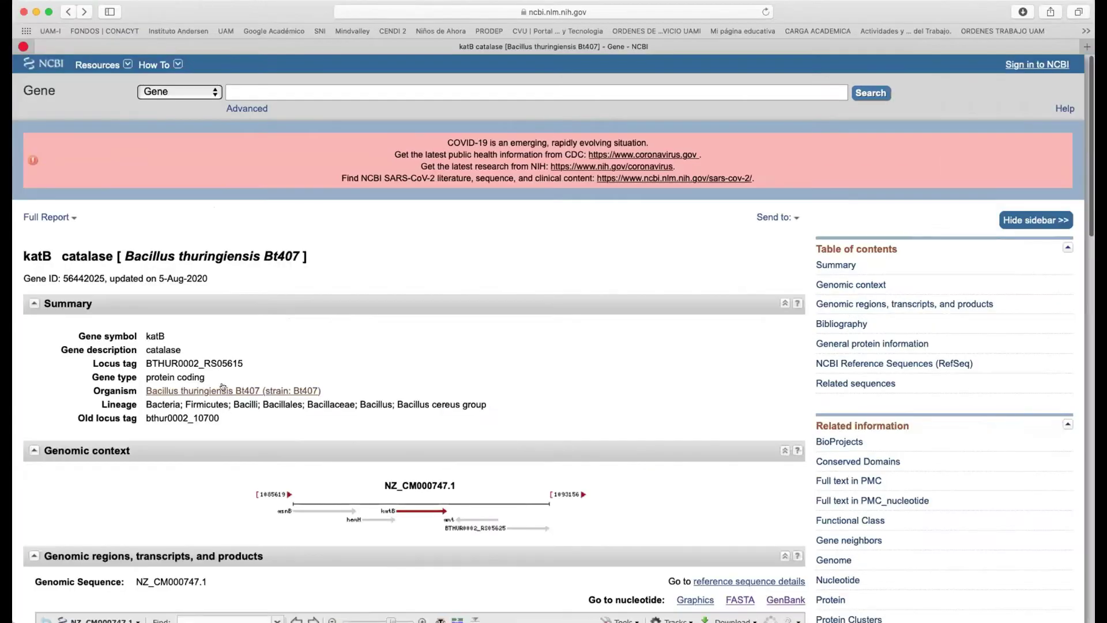
scroll(107, 242, down, 2)
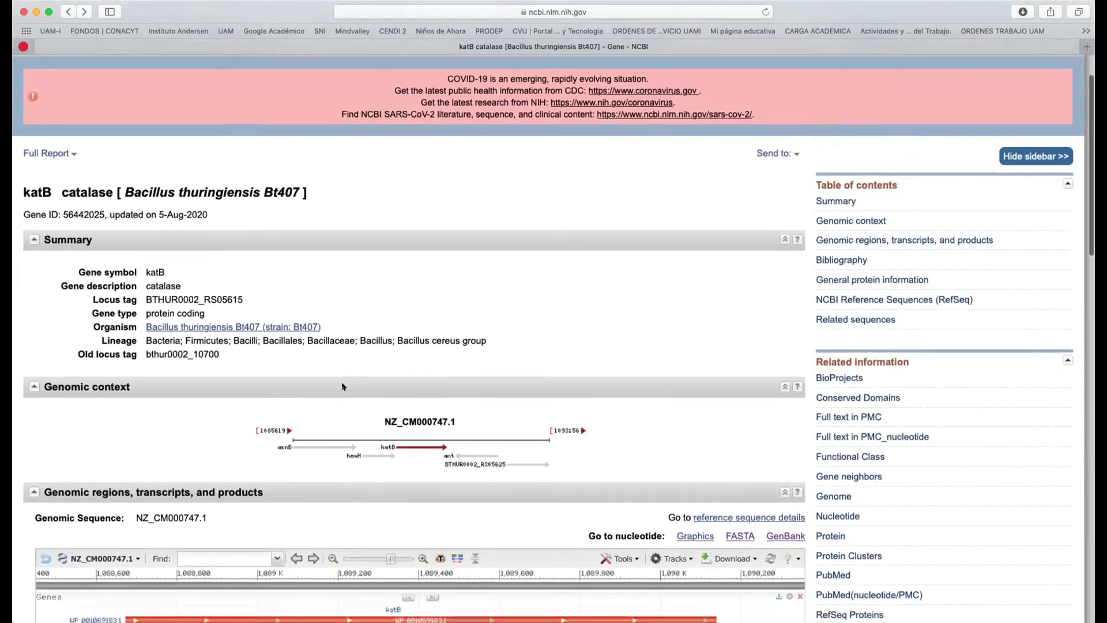
scroll(369, 369, down, 5)
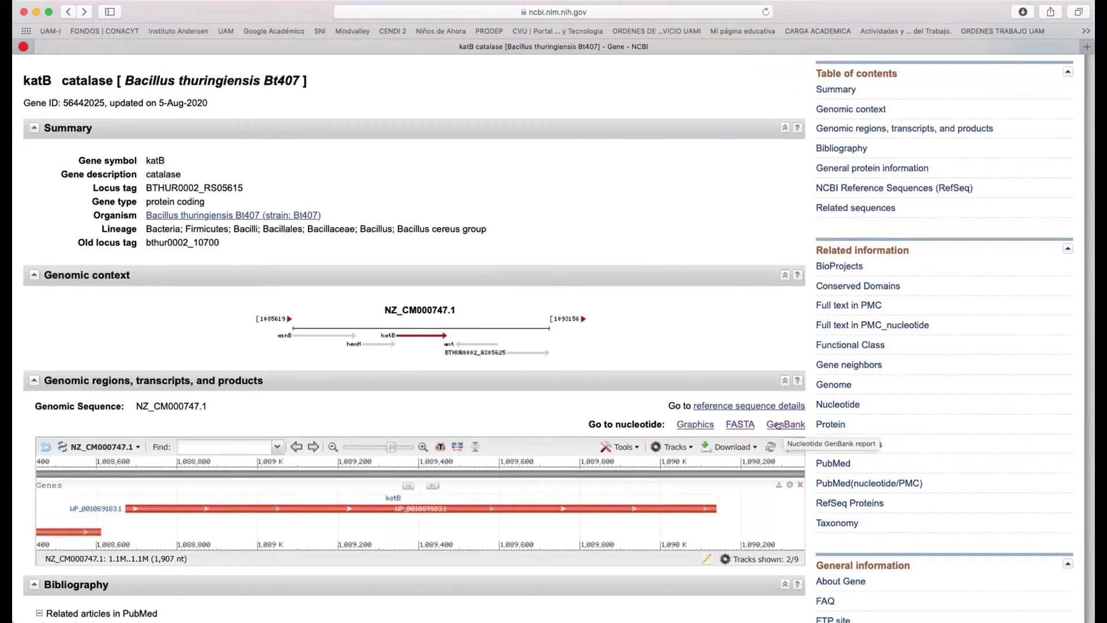
click(741, 425)
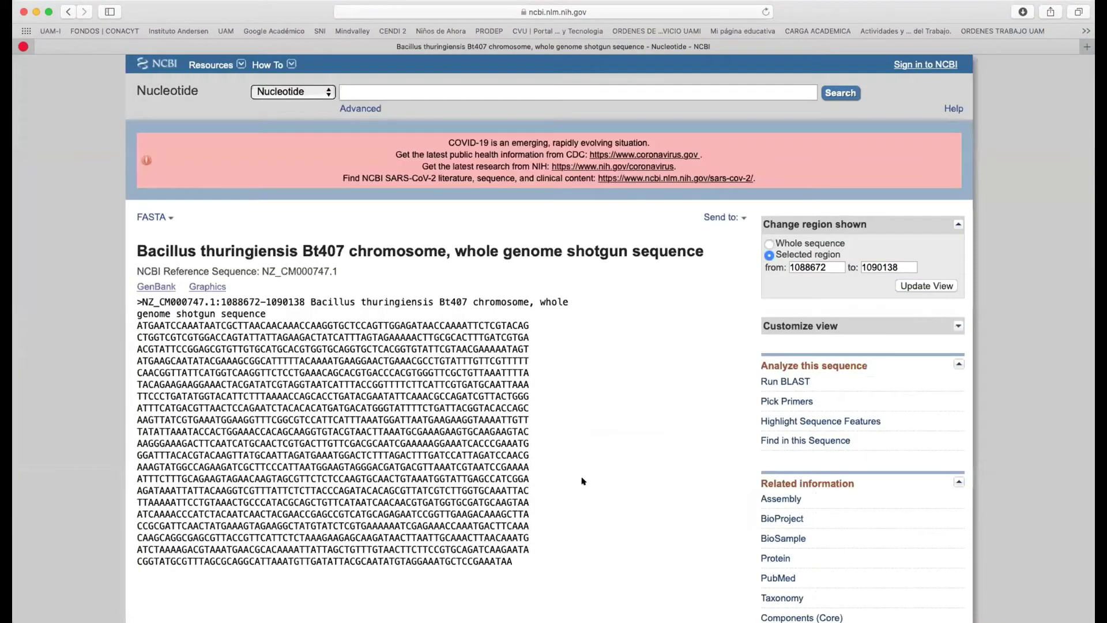
- Copy the full katB nucleotide sequence below the FASTA header, from ATGAATCC to the final TAA
scroll(581, 480, down, 1)
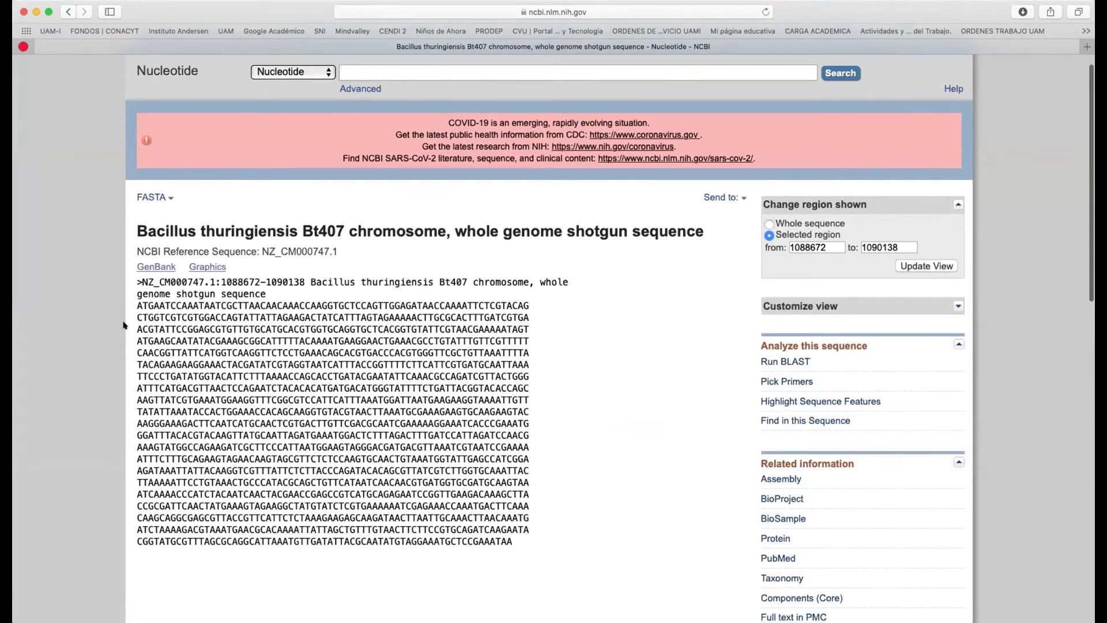
drag(133, 302, 521, 542)
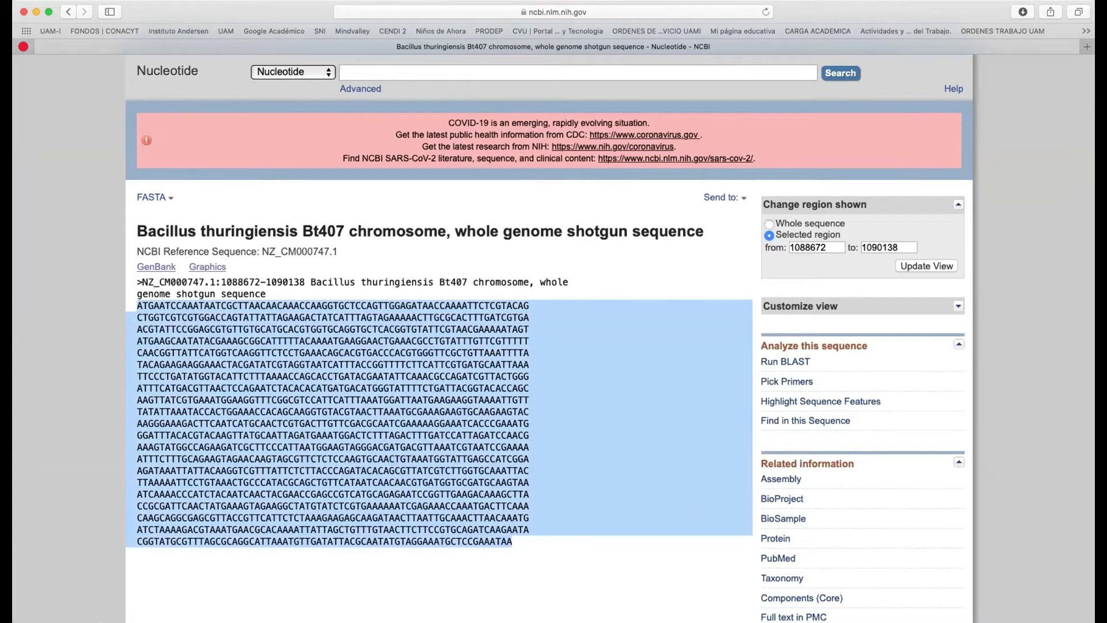
click(13, 1)
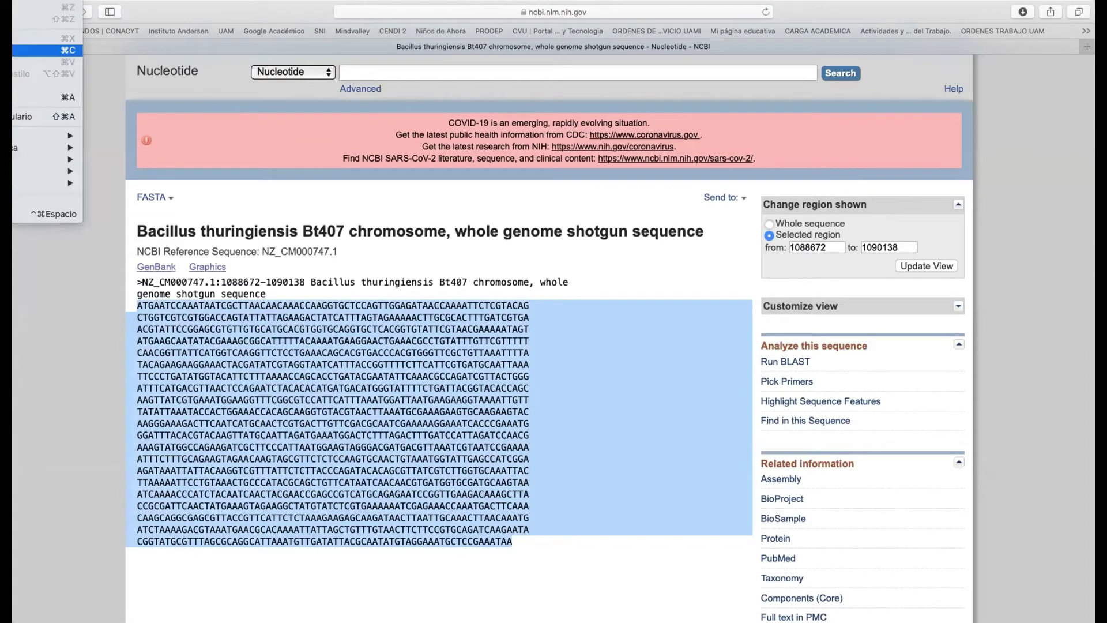
click(63, 50)
click(543, 299)
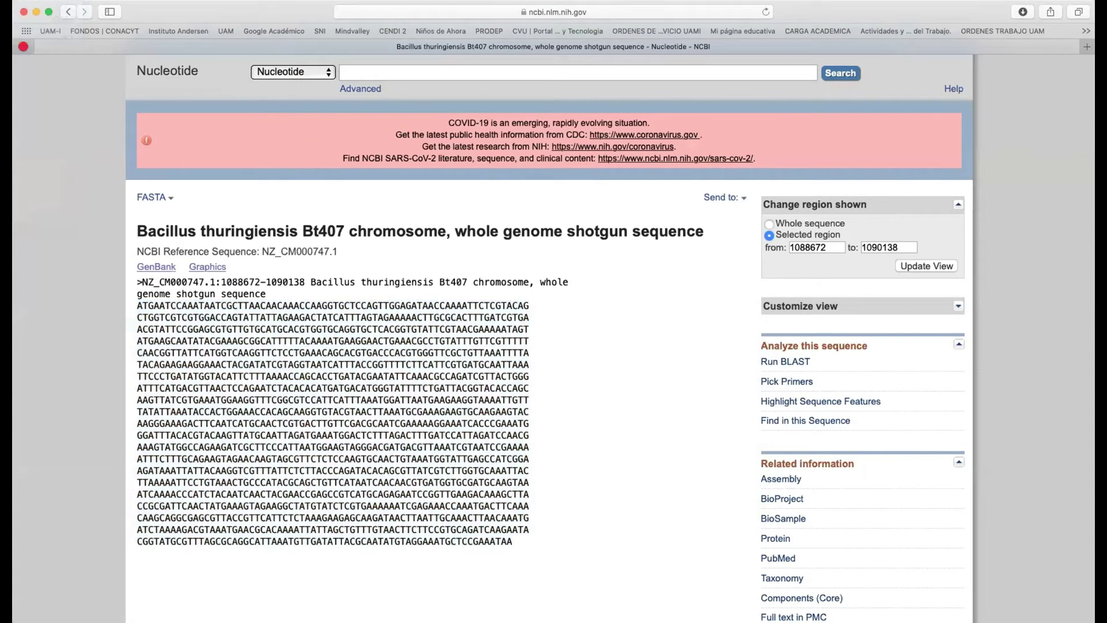
- Switch to the empty New_DNA sequence window in ApE and paste the copied katB sequence
key(super+Tab)
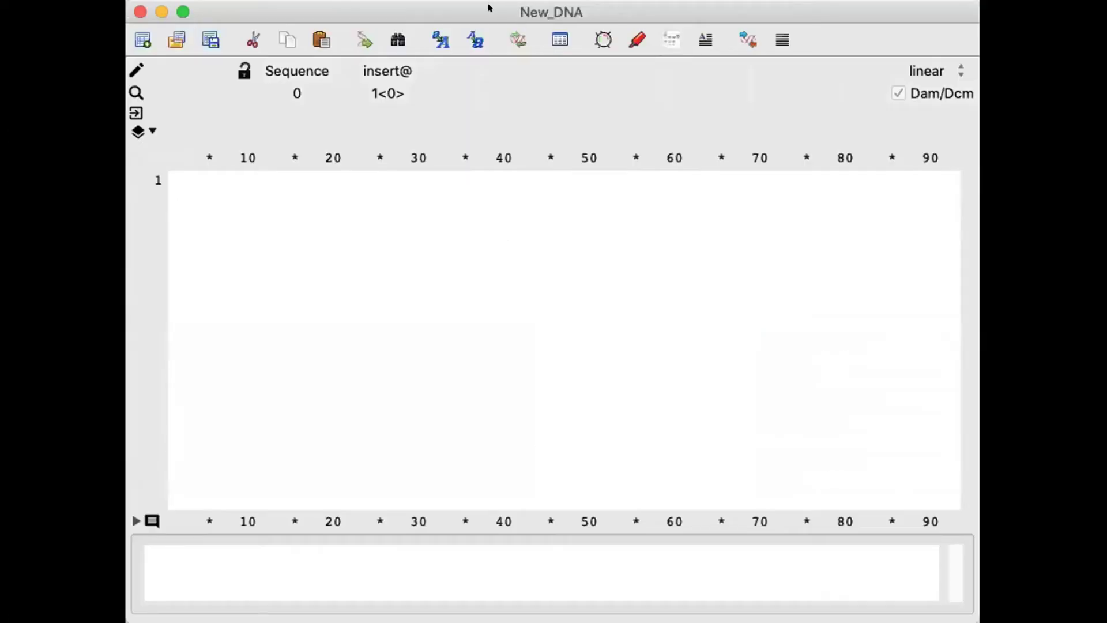
click(489, 7)
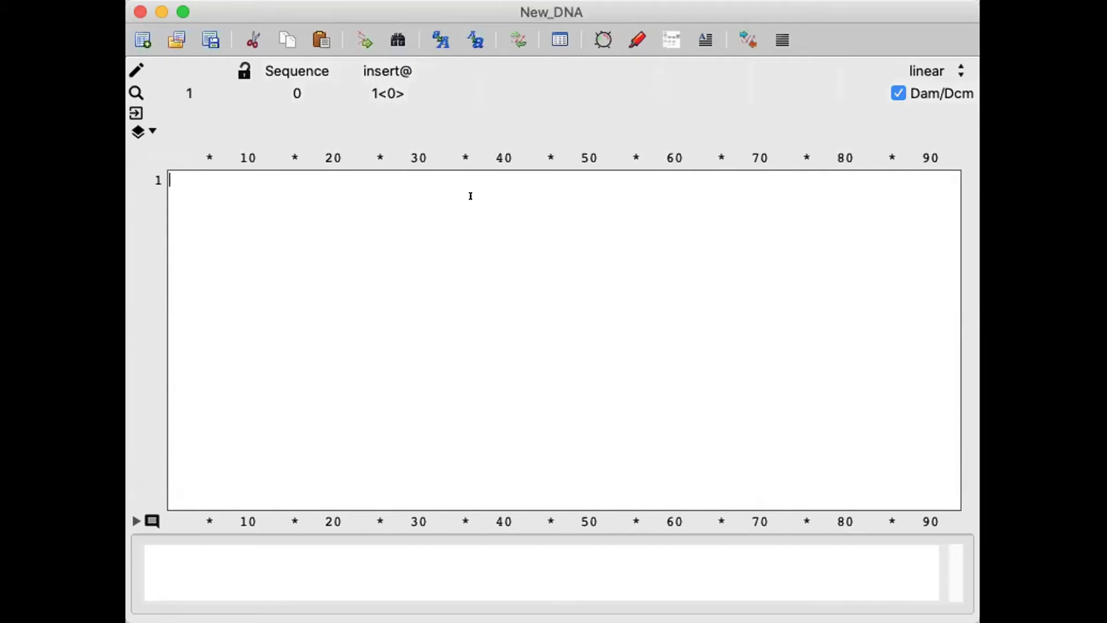
key(super+v)
click(470, 197)
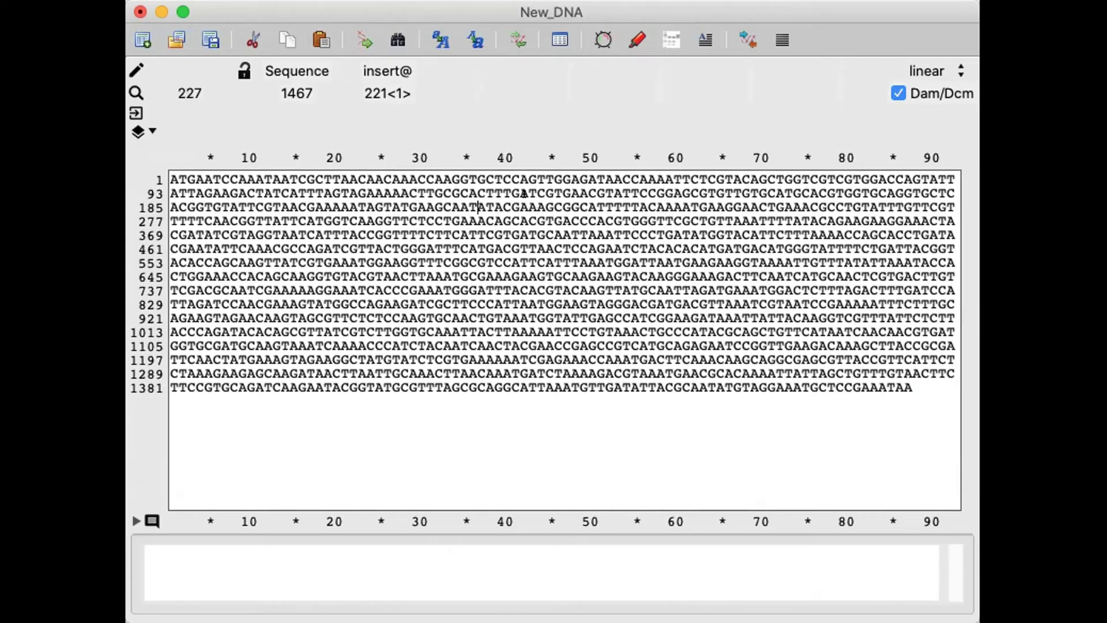
- Enlarge the New_DNA window and select the whole sequence to check its length, ORF and GC content
drag(931, 384, 171, 179)
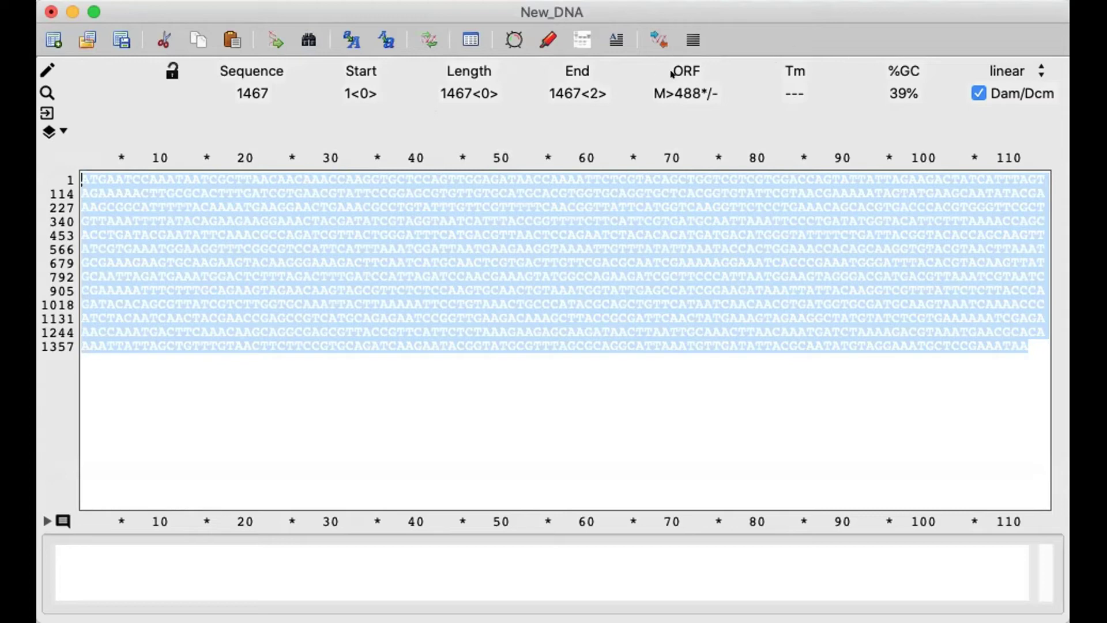
click(495, 221)
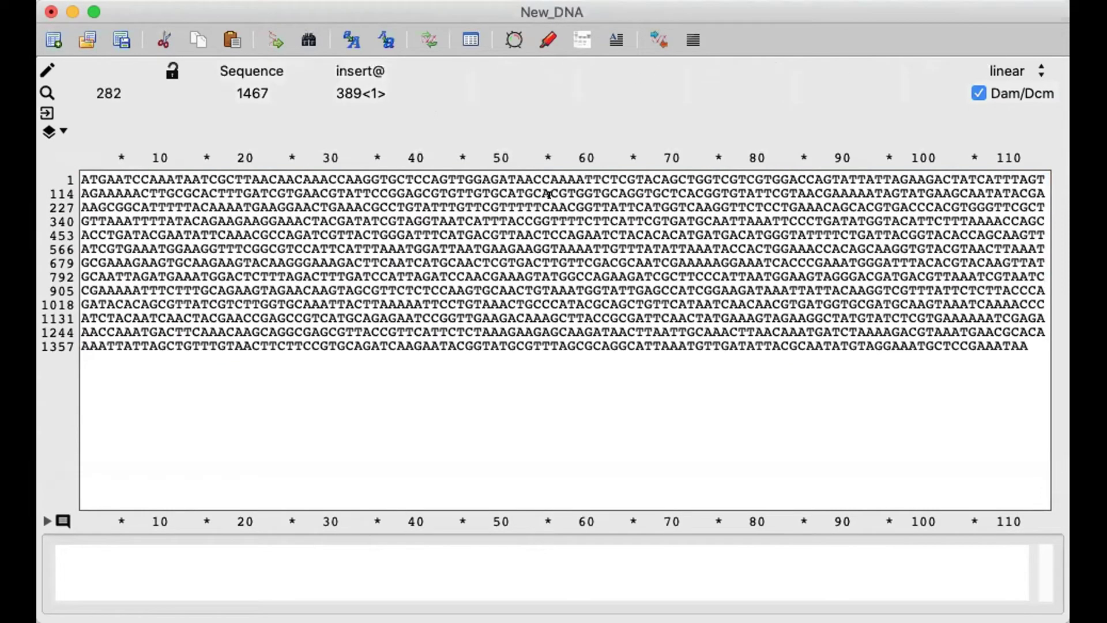
double_click(375, 10)
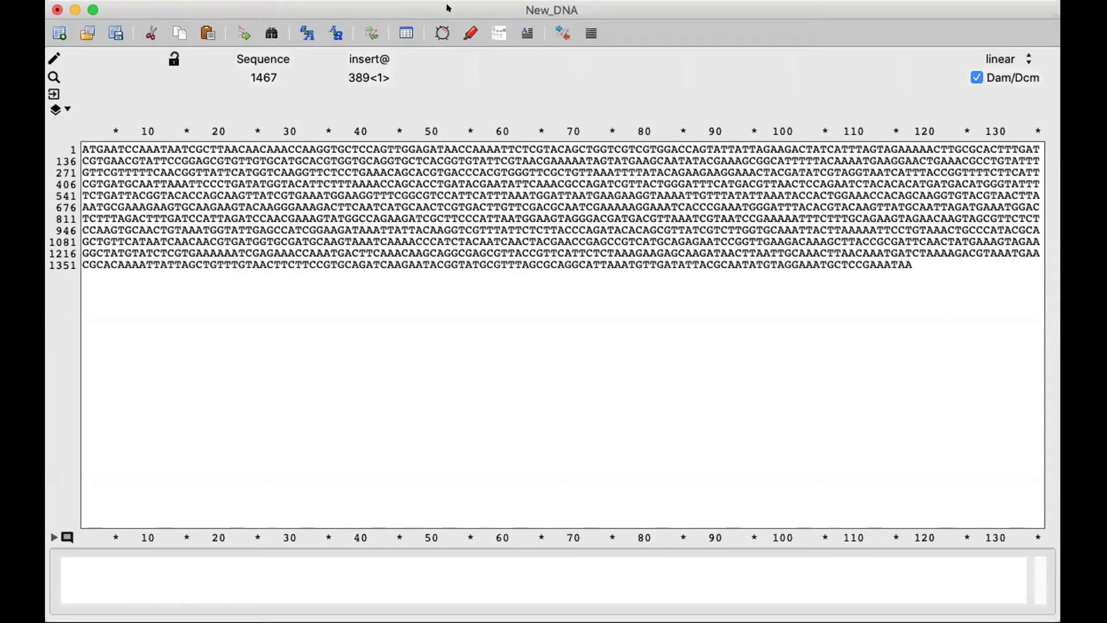
click(506, 306)
drag(83, 149, 939, 257)
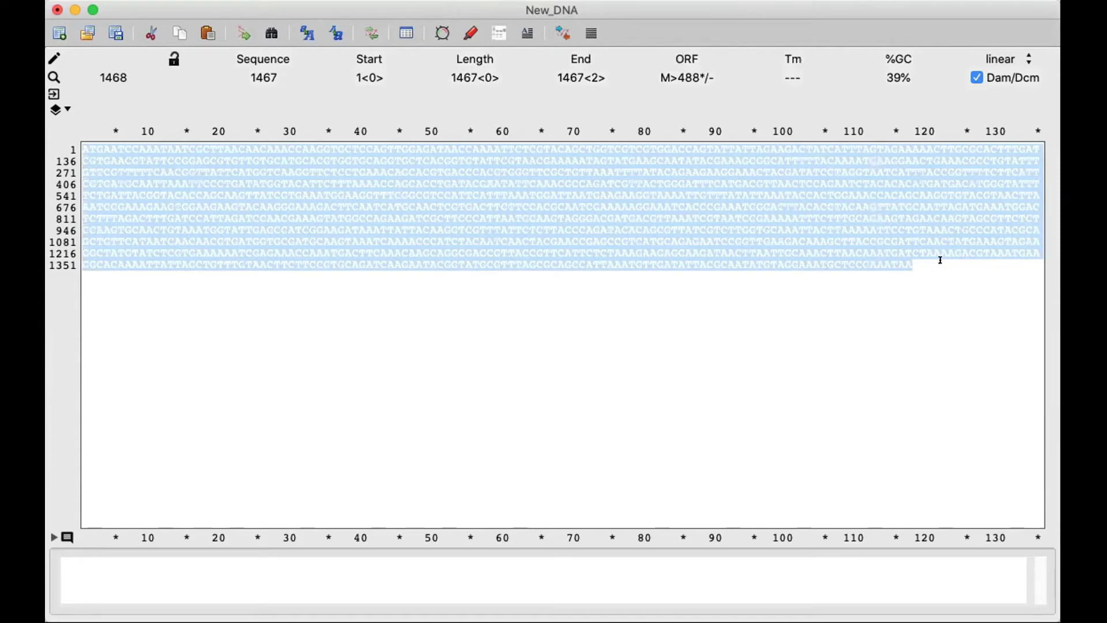
click(930, 261)
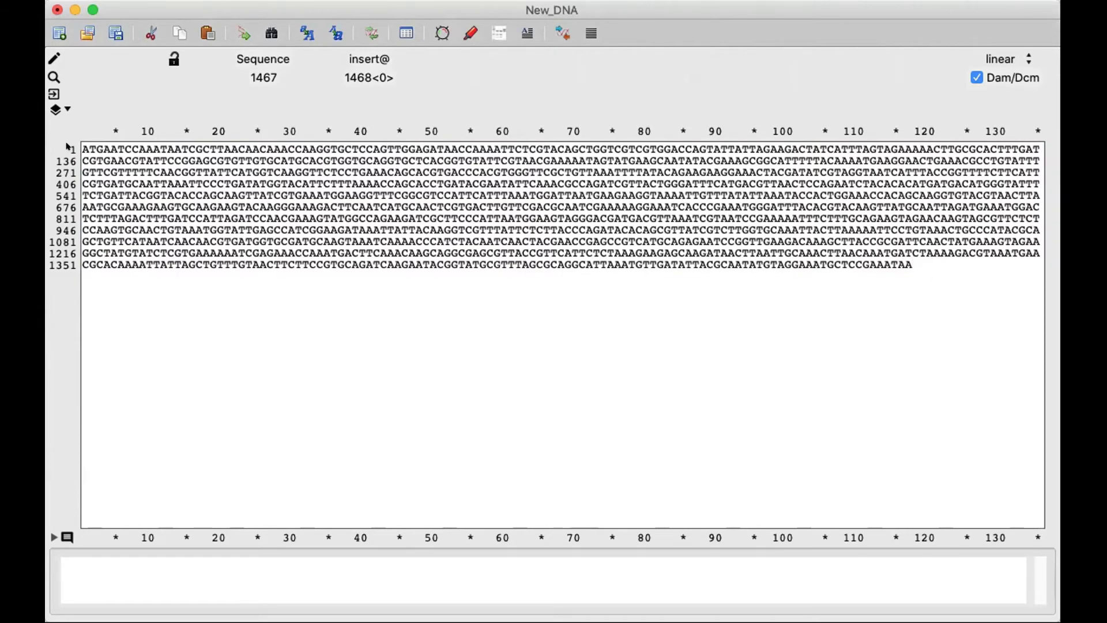
- Inspect the ATG start codon at the beginning of the sequence and the TAA stop codon at its end
drag(81, 149, 102, 150)
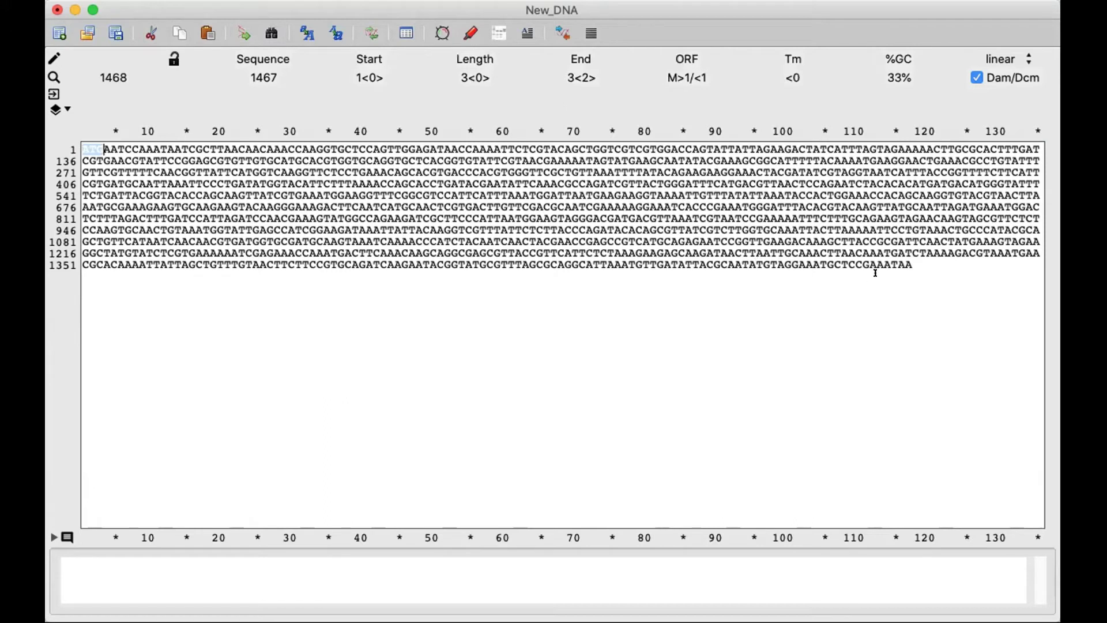
drag(912, 264, 898, 265)
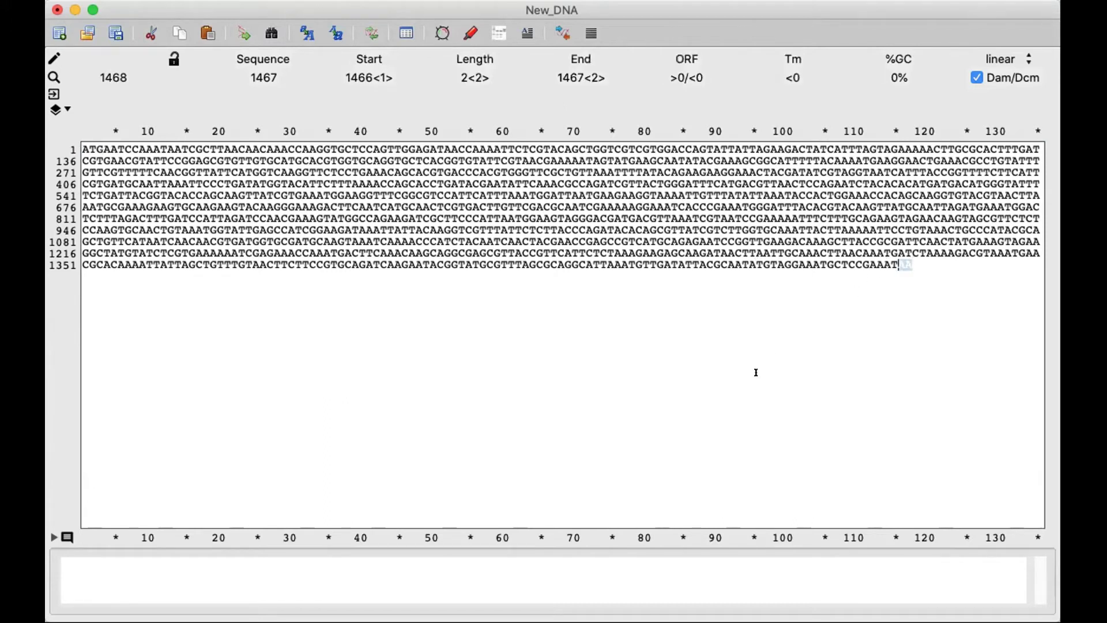
click(915, 264)
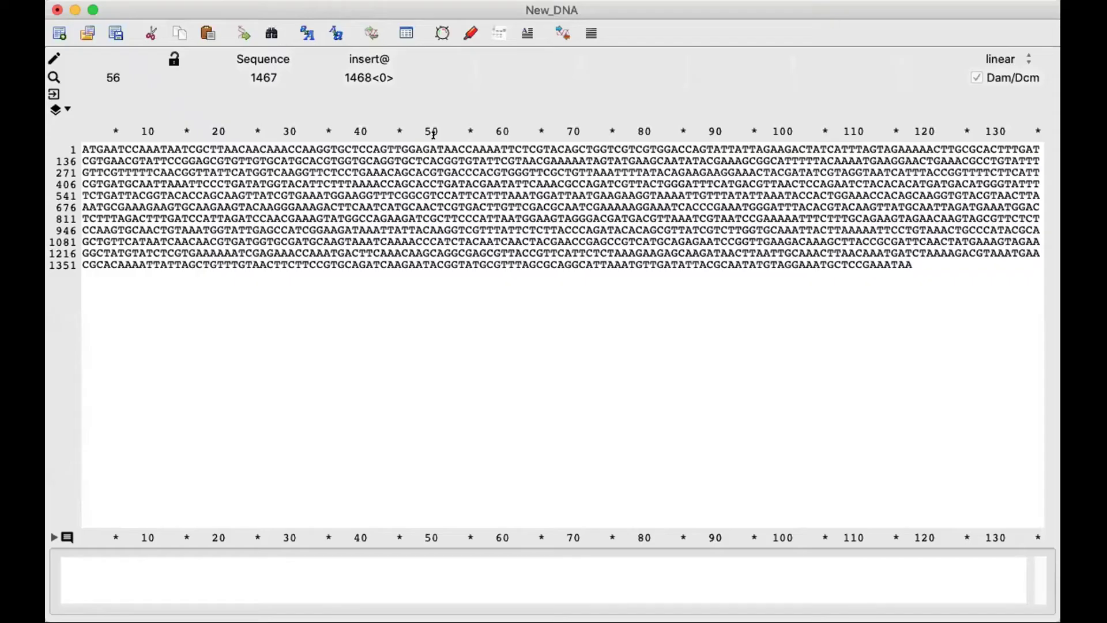
- Select bases 21 to 47 near the sequence start and mark them as a cyan feature named Fwd
click(418, 143)
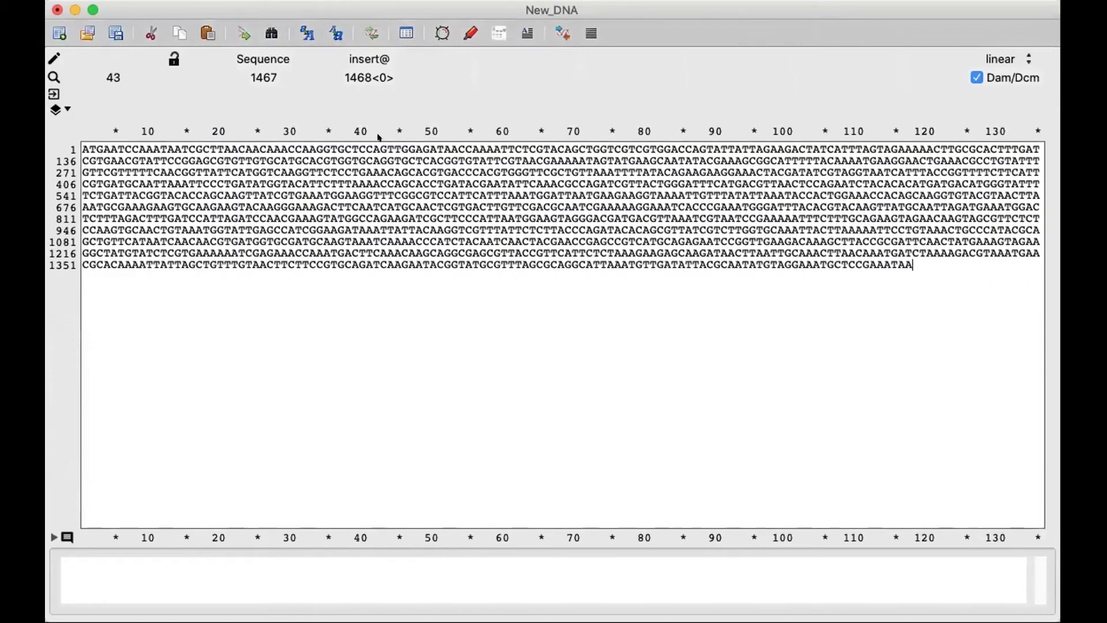
click(324, 149)
click(407, 149)
drag(408, 149, 480, 149)
drag(505, 77, 252, 147)
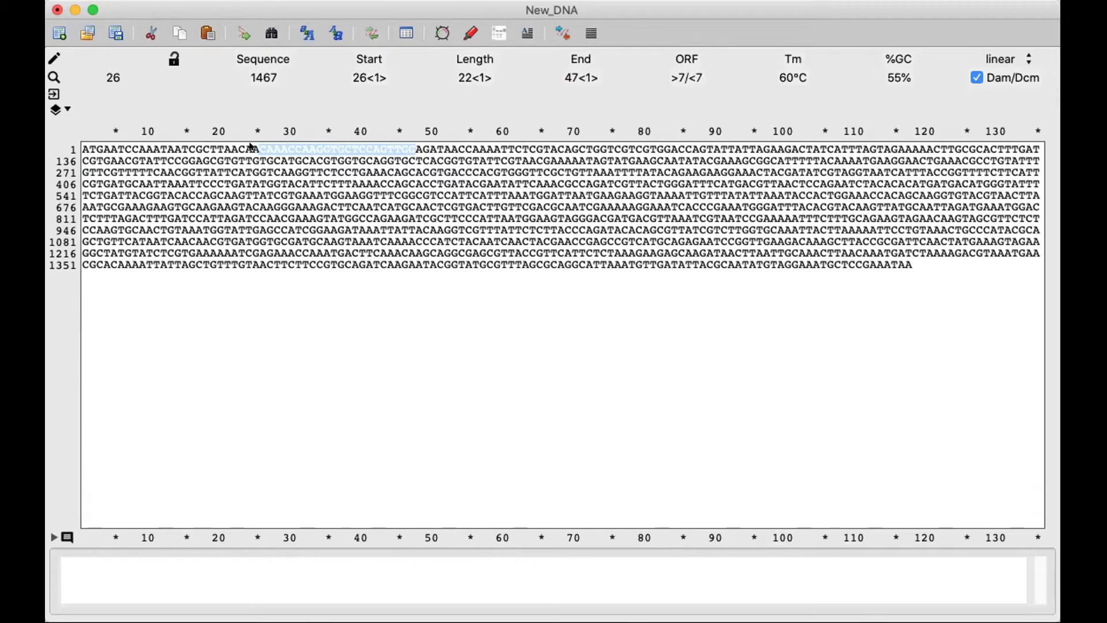
drag(252, 147, 218, 137)
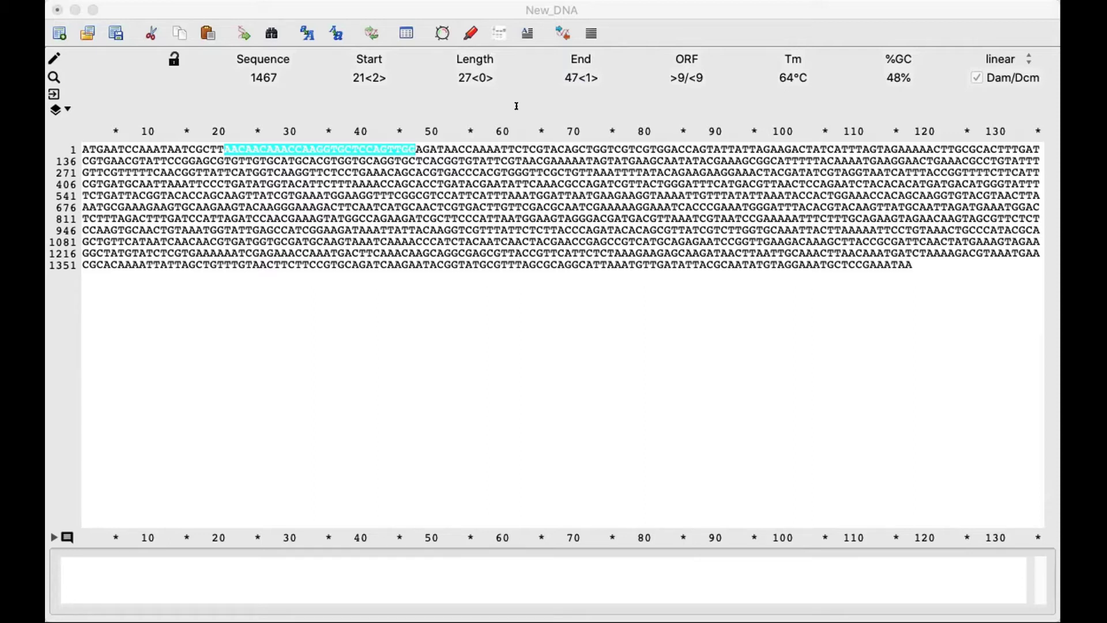
click(542, 328)
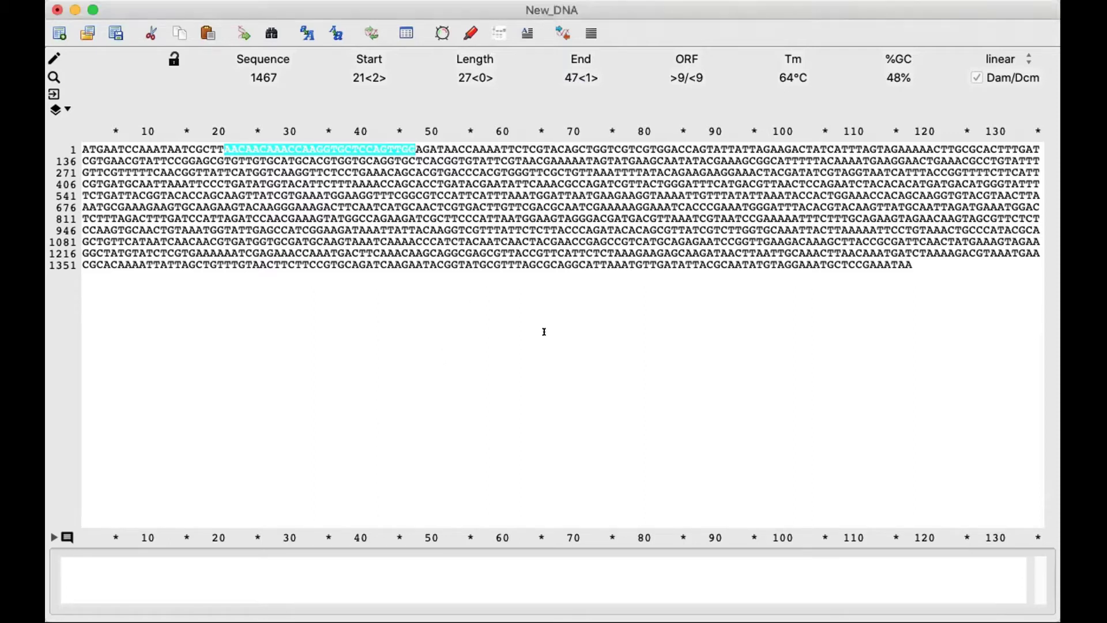
click(535, 184)
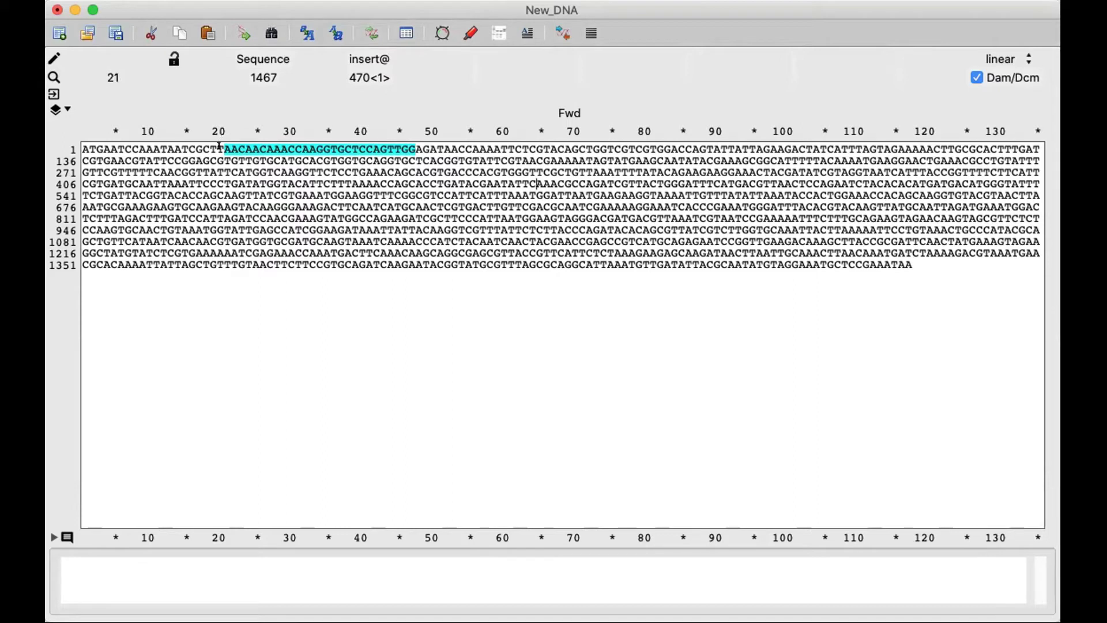
- Mark off 200 bases from the start of the Fwd feature, and highlight bases 181 to 220 as a green feature
drag(219, 147, 685, 160)
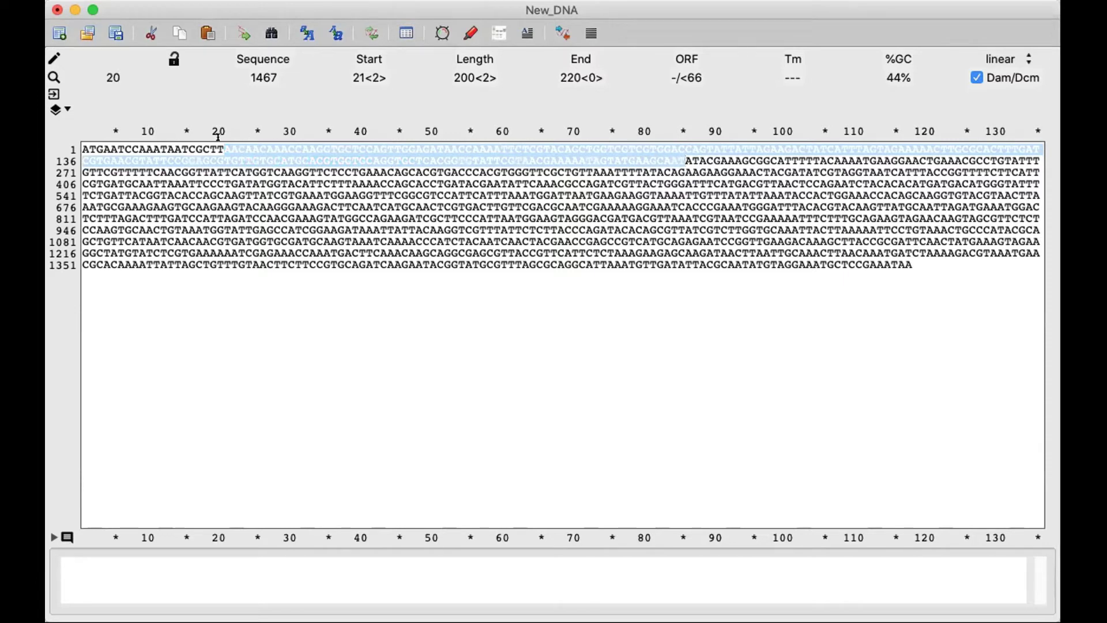
click(674, 149)
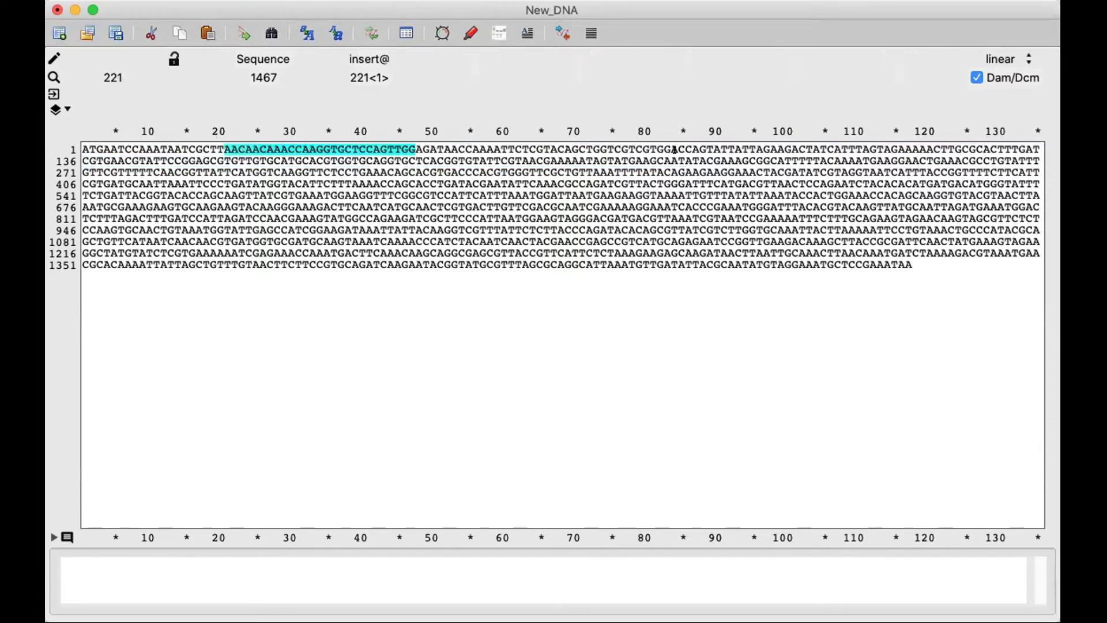
drag(674, 150, 563, 150)
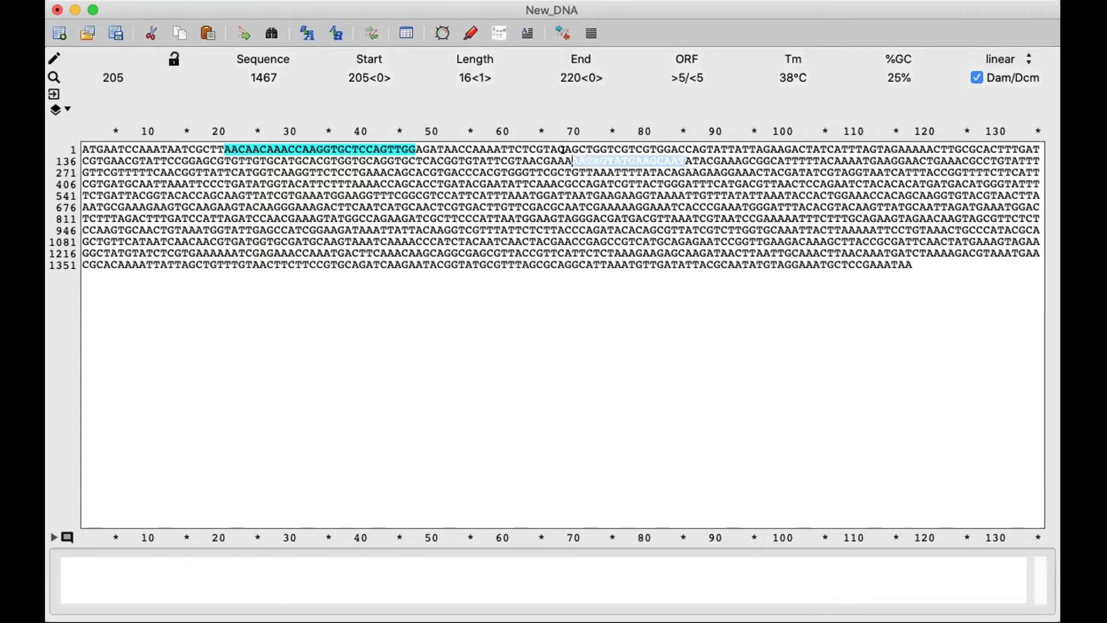
drag(562, 150, 489, 150)
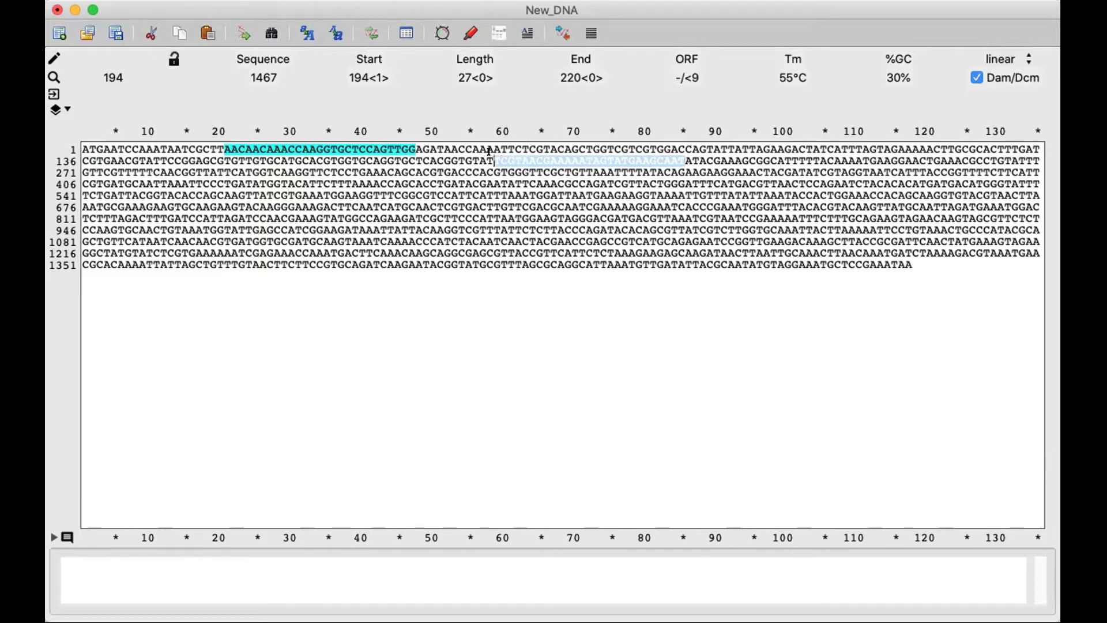
drag(489, 149, 432, 150)
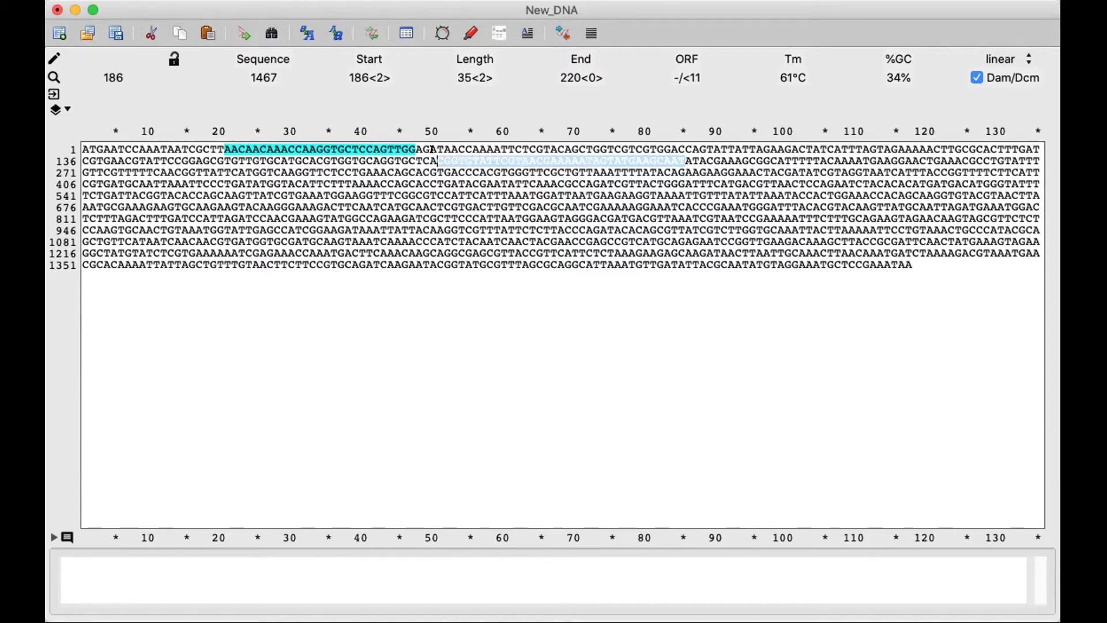
drag(432, 149, 392, 149)
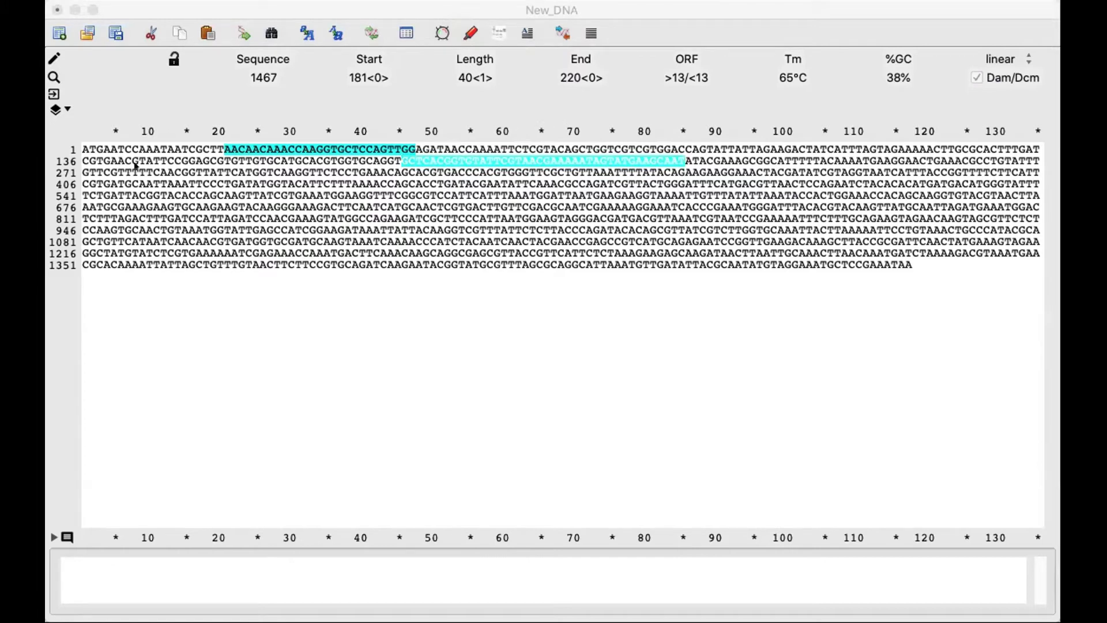
click(585, 168)
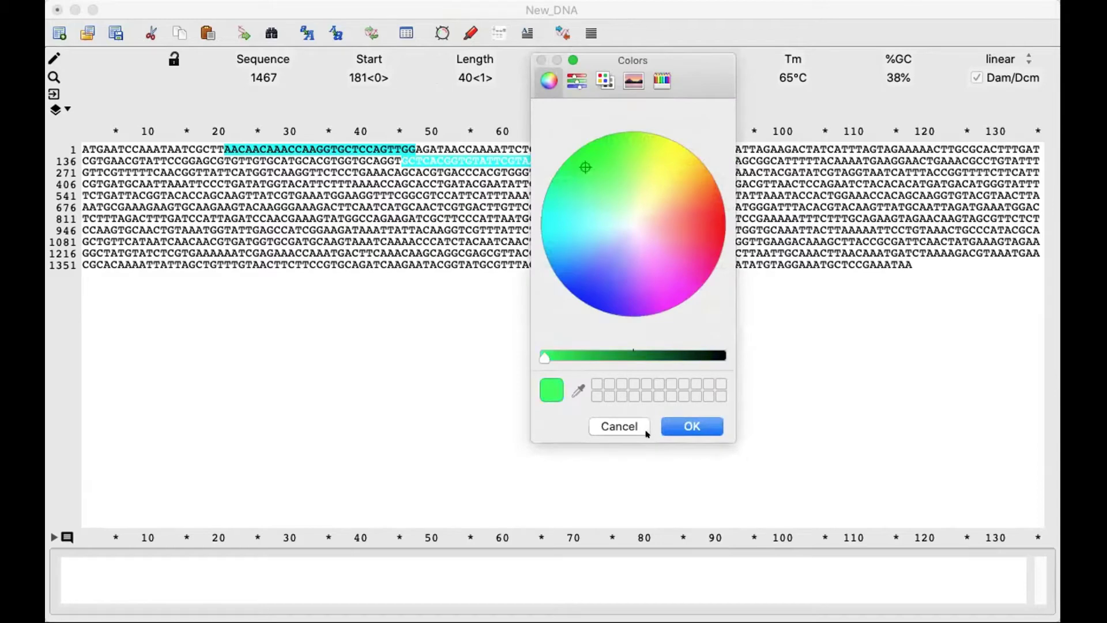
click(673, 424)
click(103, 315)
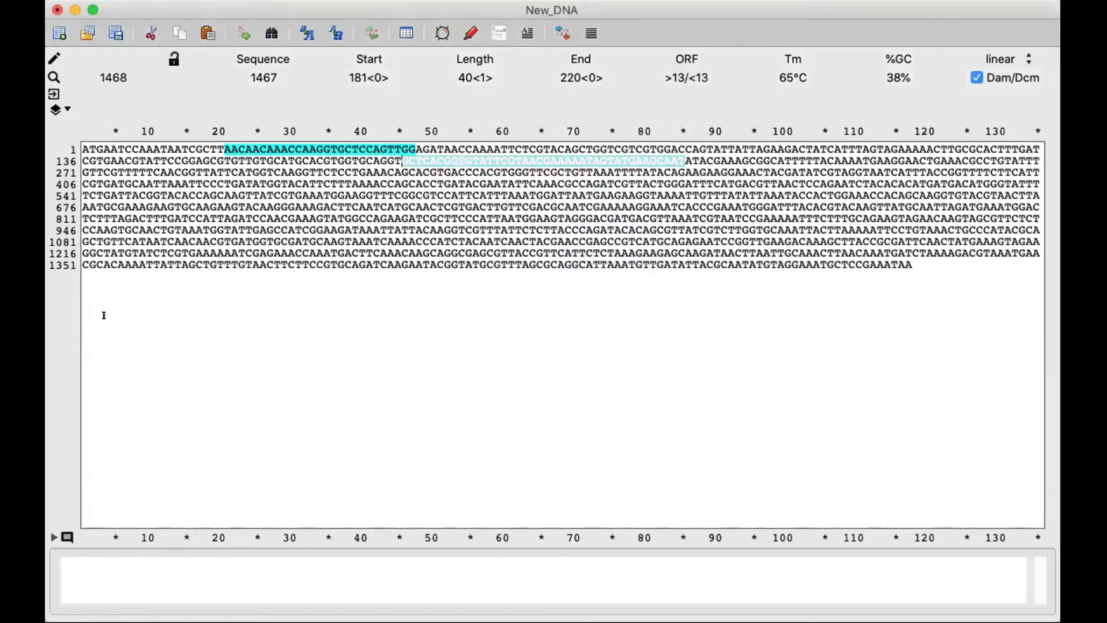
click(633, 249)
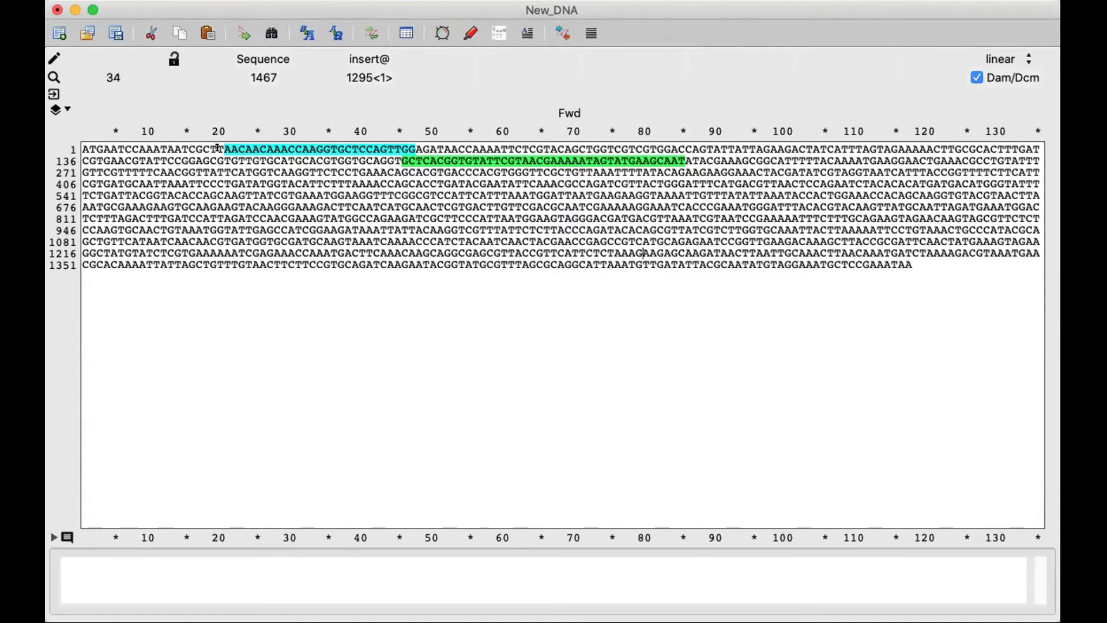
- Inspect the last two bases of the Fwd region and the first two bases of the Rev region for G/C ends
drag(224, 149, 346, 147)
click(414, 144)
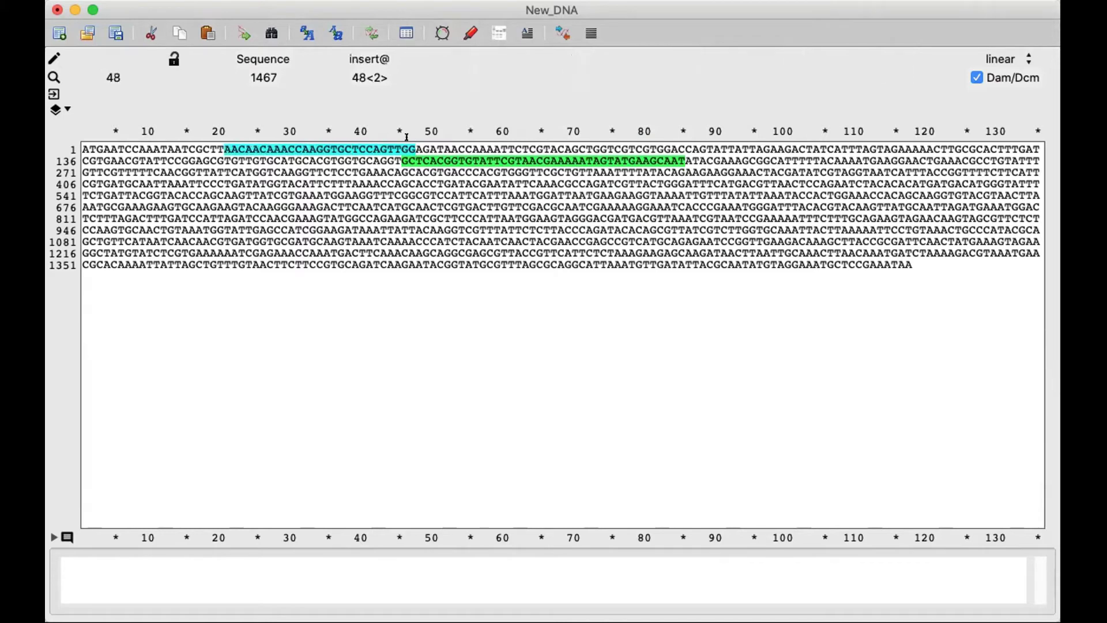
drag(415, 149, 404, 148)
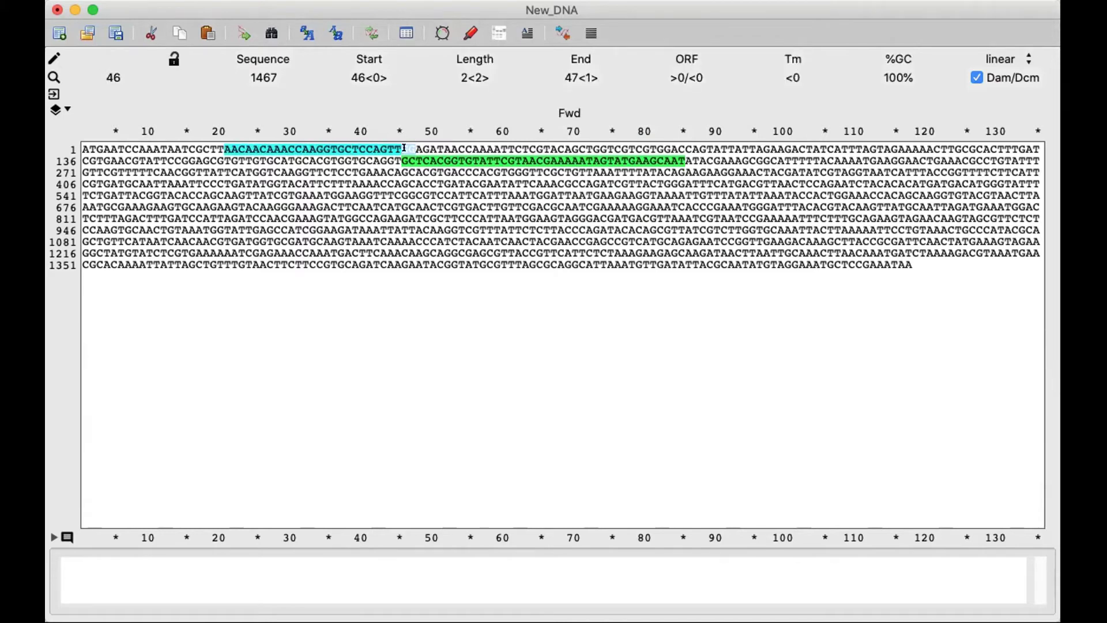
click(415, 149)
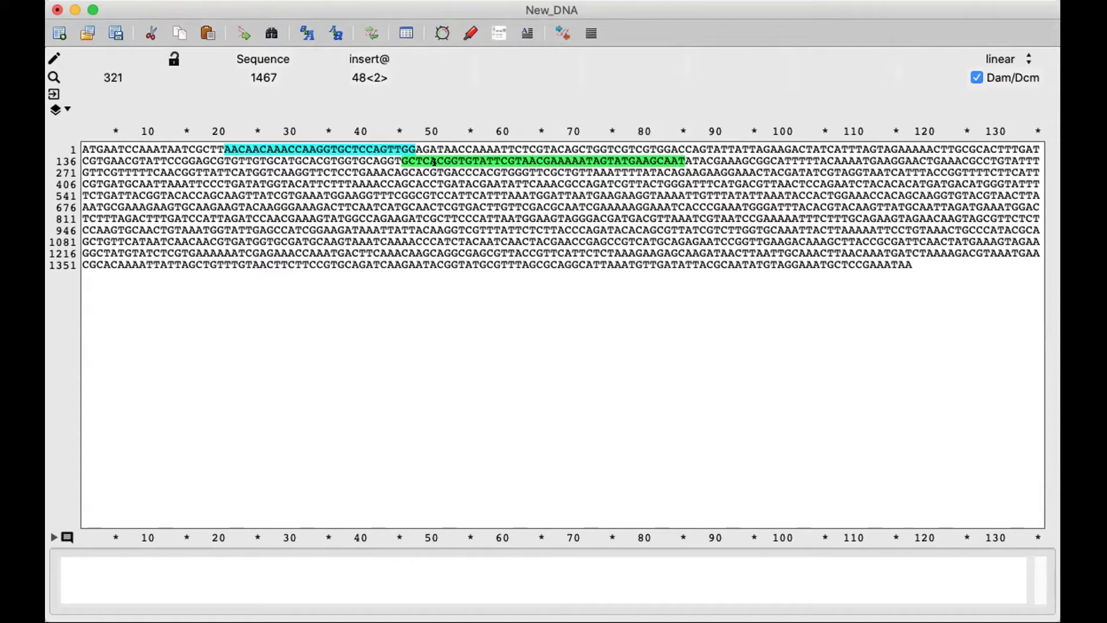
click(676, 150)
drag(662, 151, 395, 151)
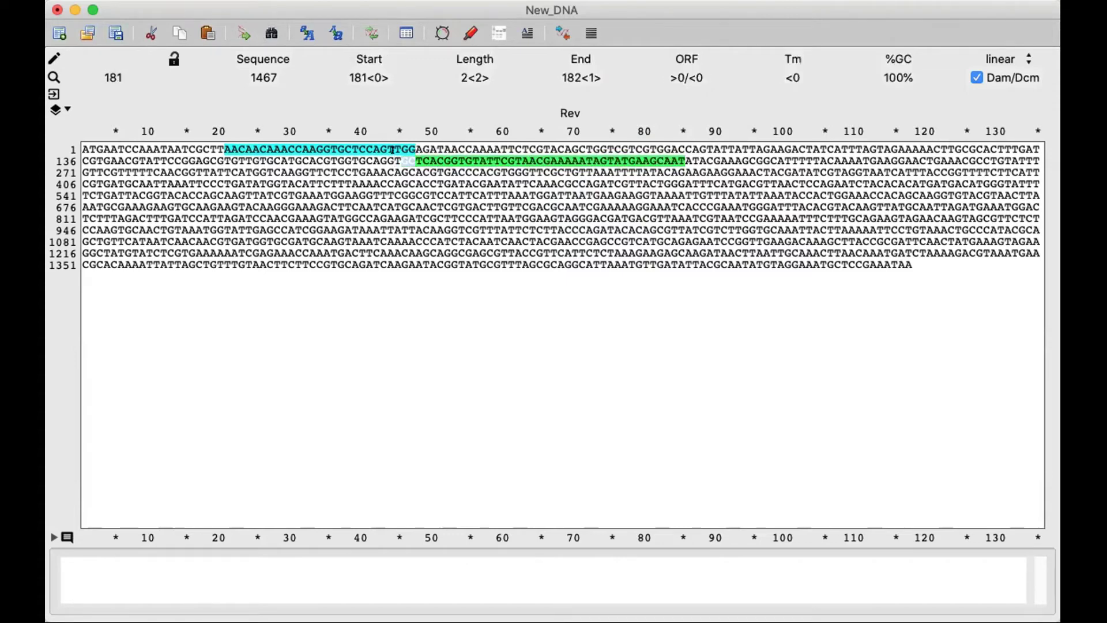
click(756, 151)
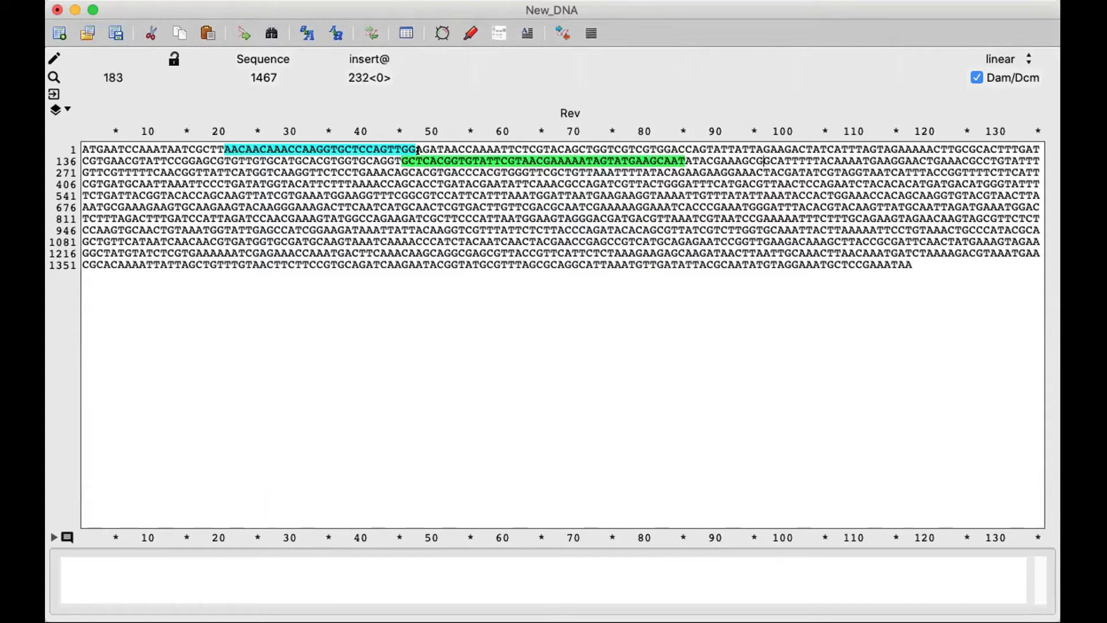
drag(417, 150, 395, 150)
click(692, 172)
- Compare the length, Tm and GC content of the Fwd region (bases 21 to 47) and the Rev region (bases 181 to 220)
drag(413, 149, 224, 149)
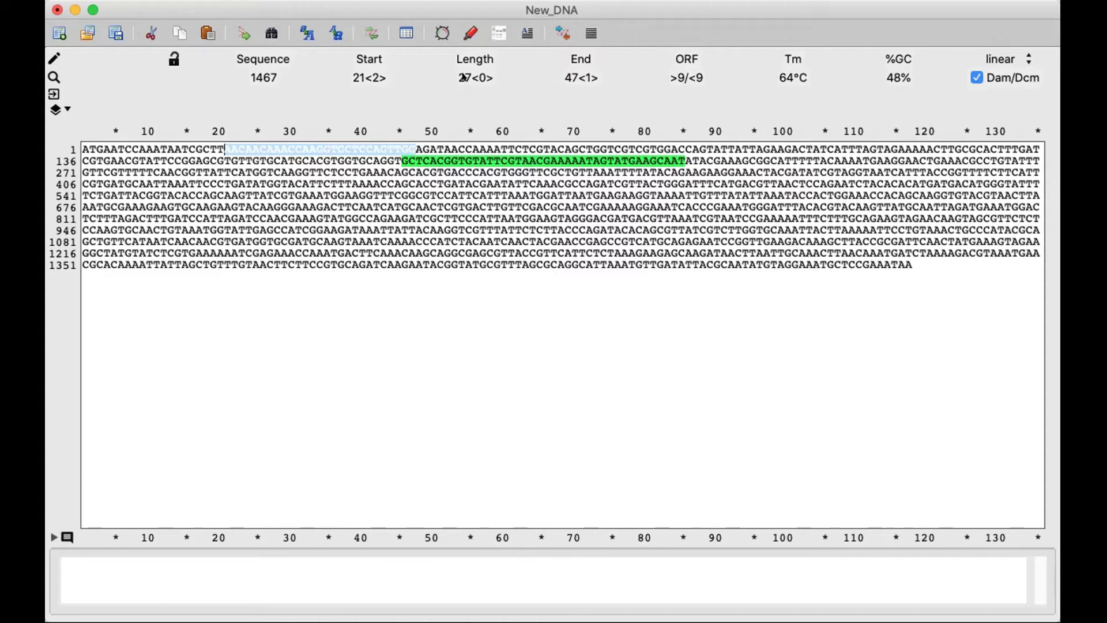
drag(400, 151, 685, 161)
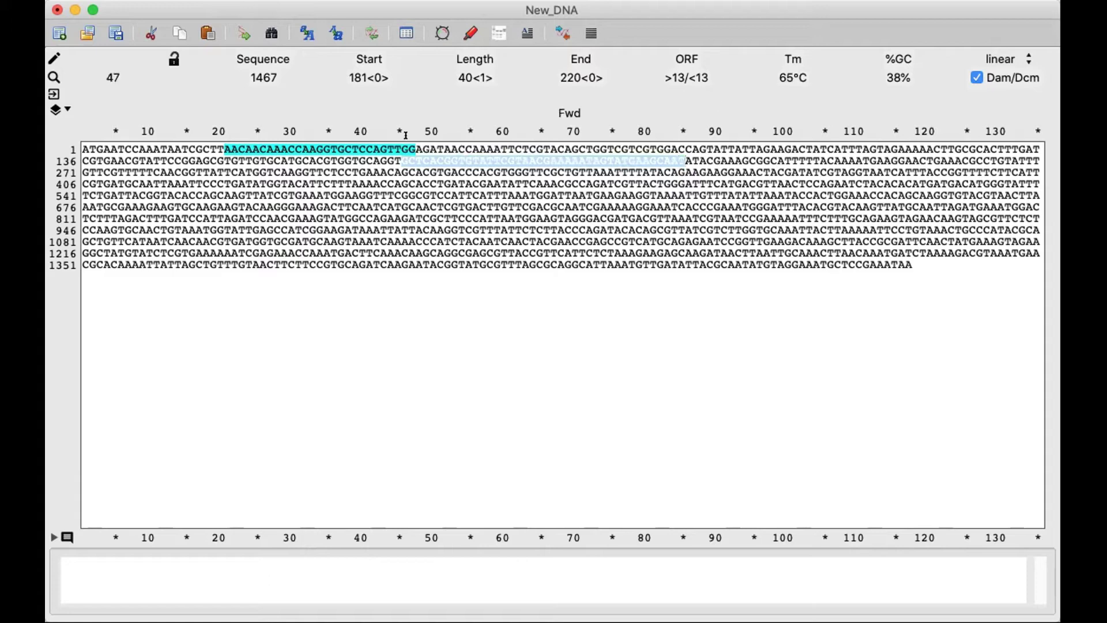
drag(404, 136, 218, 135)
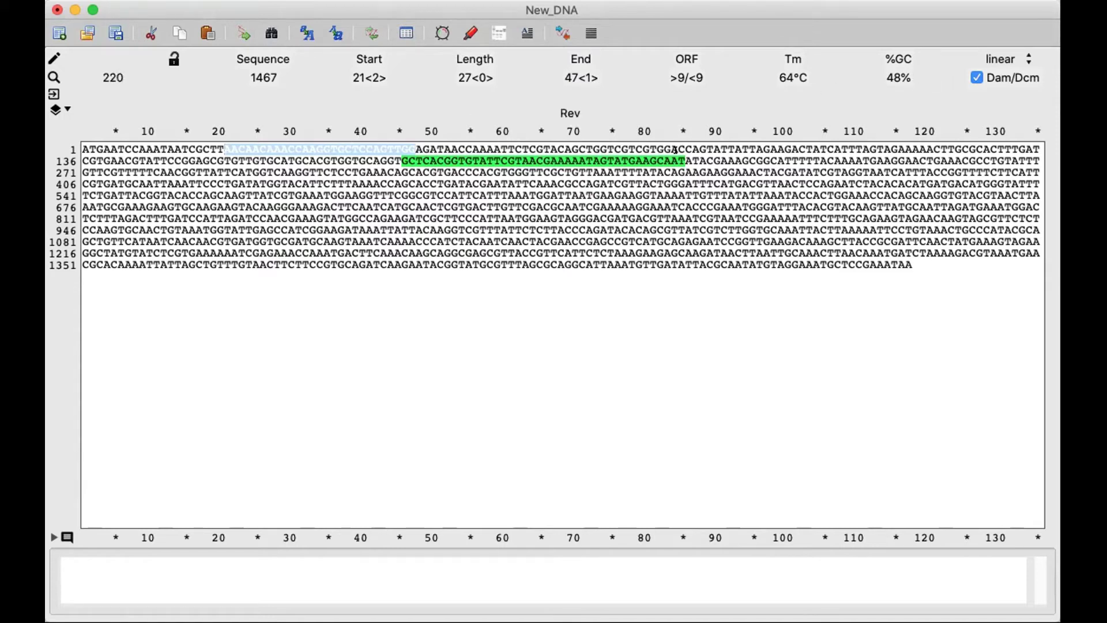
drag(684, 156, 399, 154)
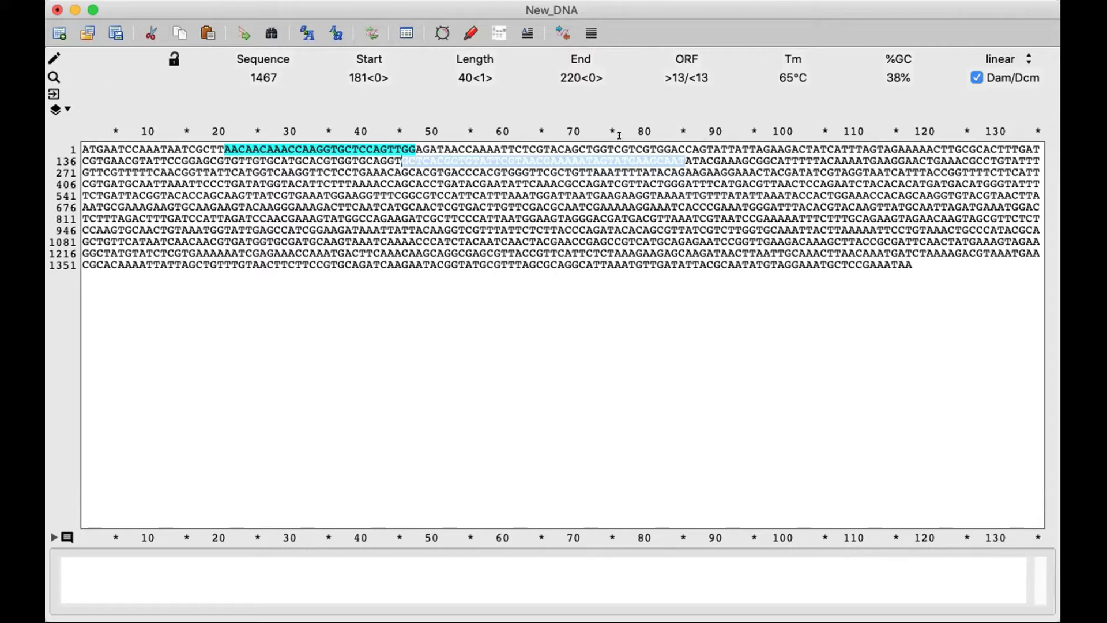
click(675, 152)
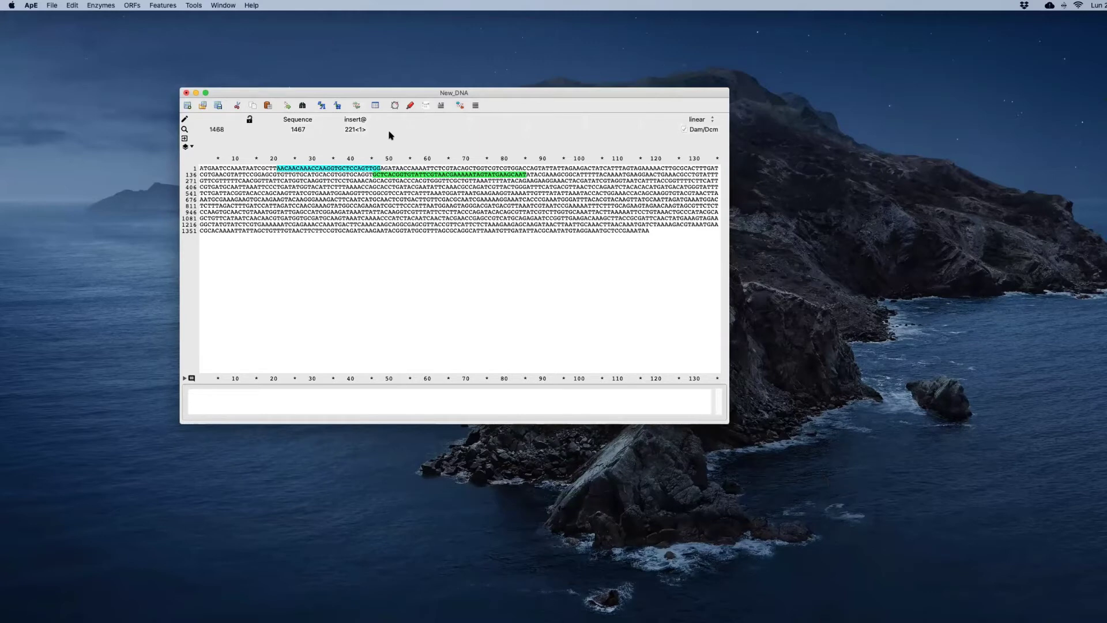
- Run Find Primers on the whole New_DNA sequence with the orientation set to 5'-->3'
click(355, 104)
click(172, 6)
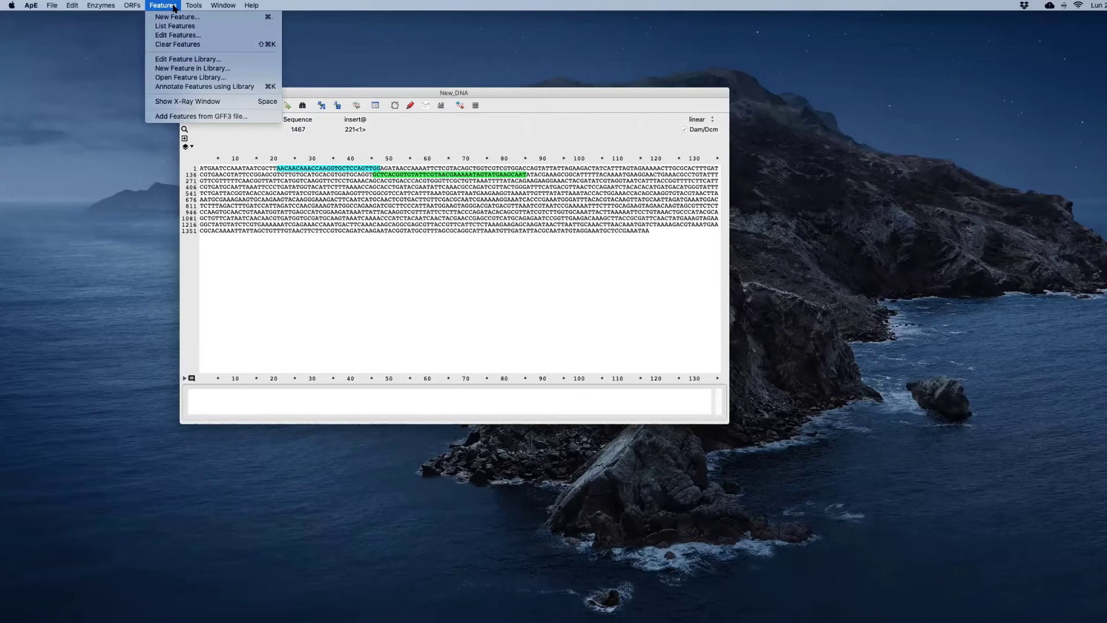
mouse_move(193, 5)
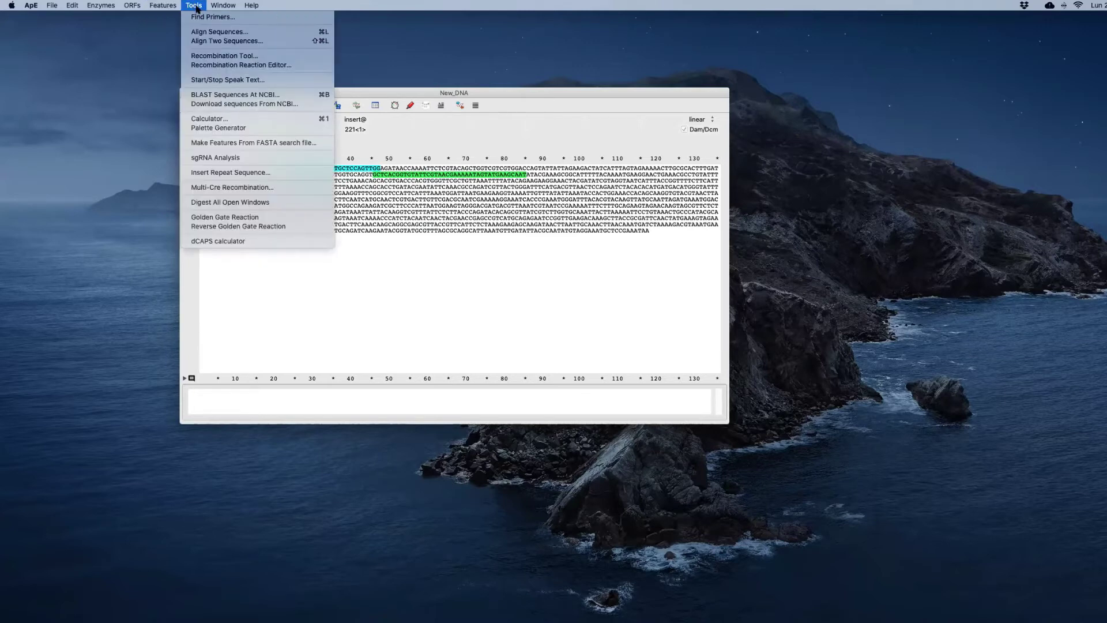
click(229, 22)
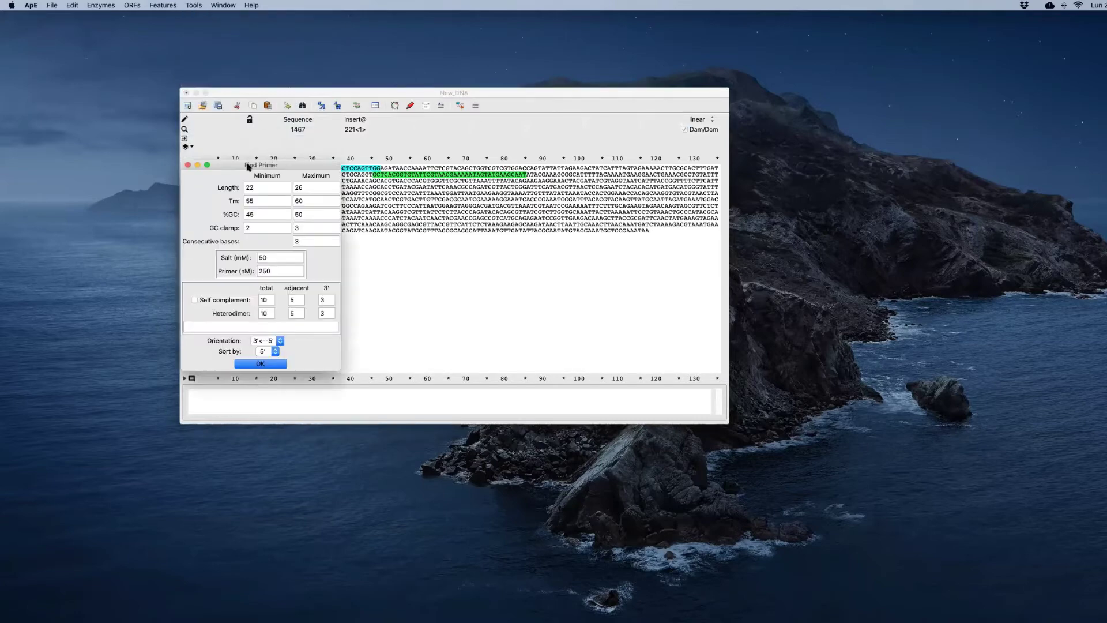
drag(247, 166, 78, 127)
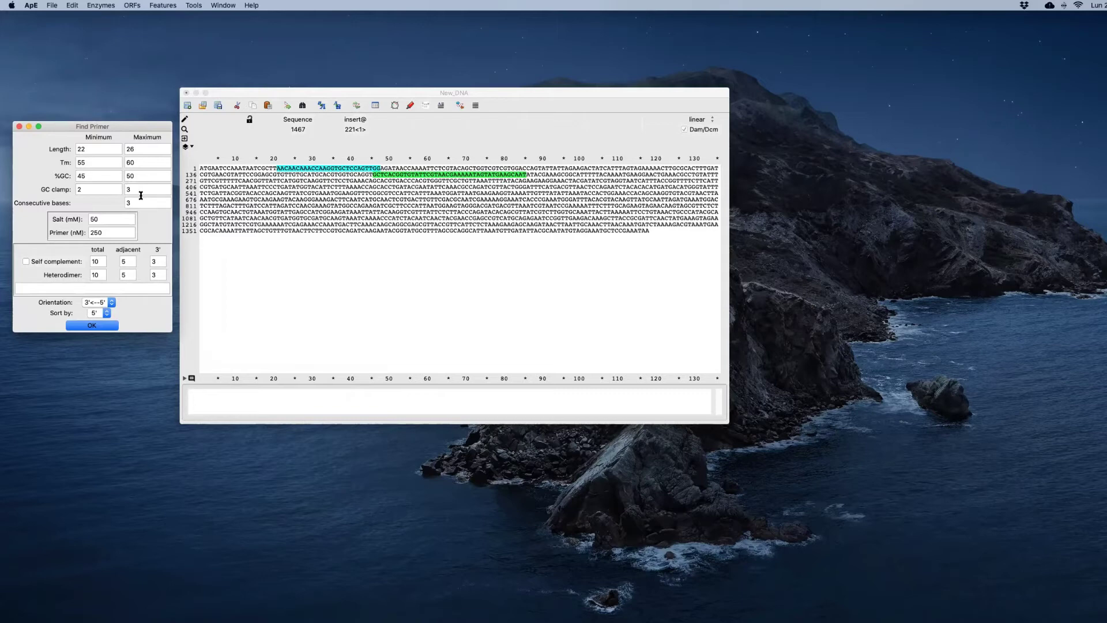
click(110, 303)
click(109, 292)
drag(657, 231, 596, 224)
drag(427, 207, 194, 166)
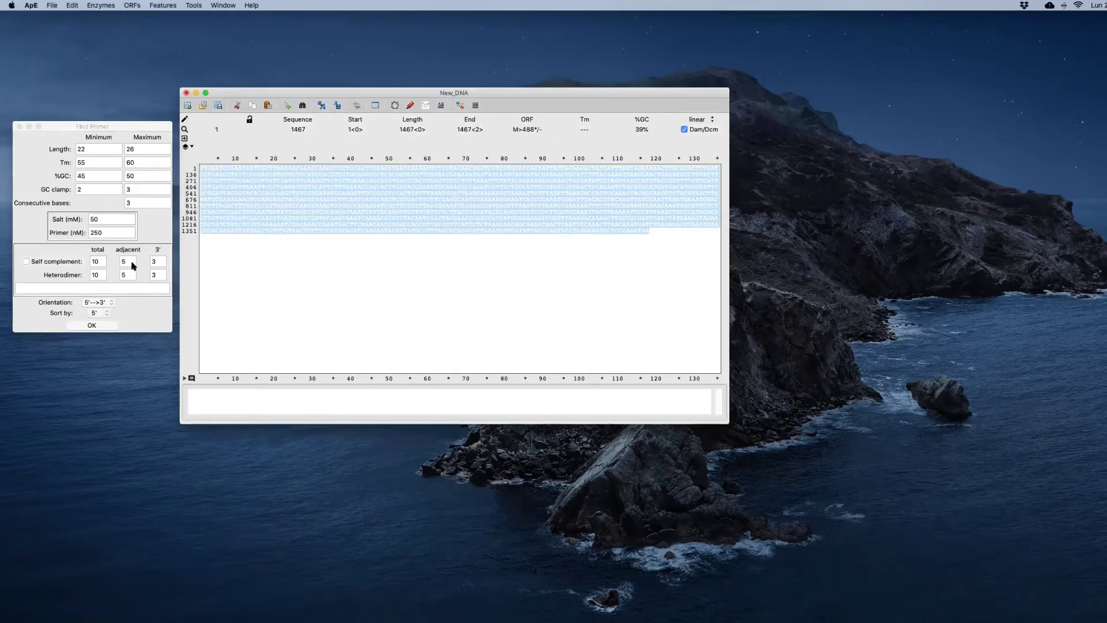
click(145, 312)
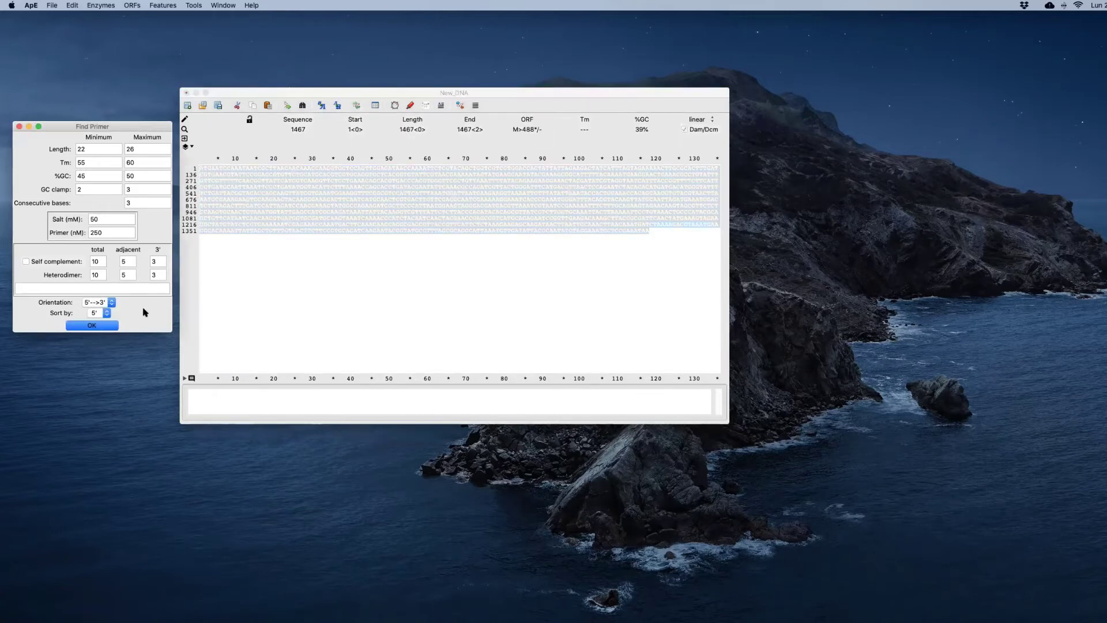
click(92, 325)
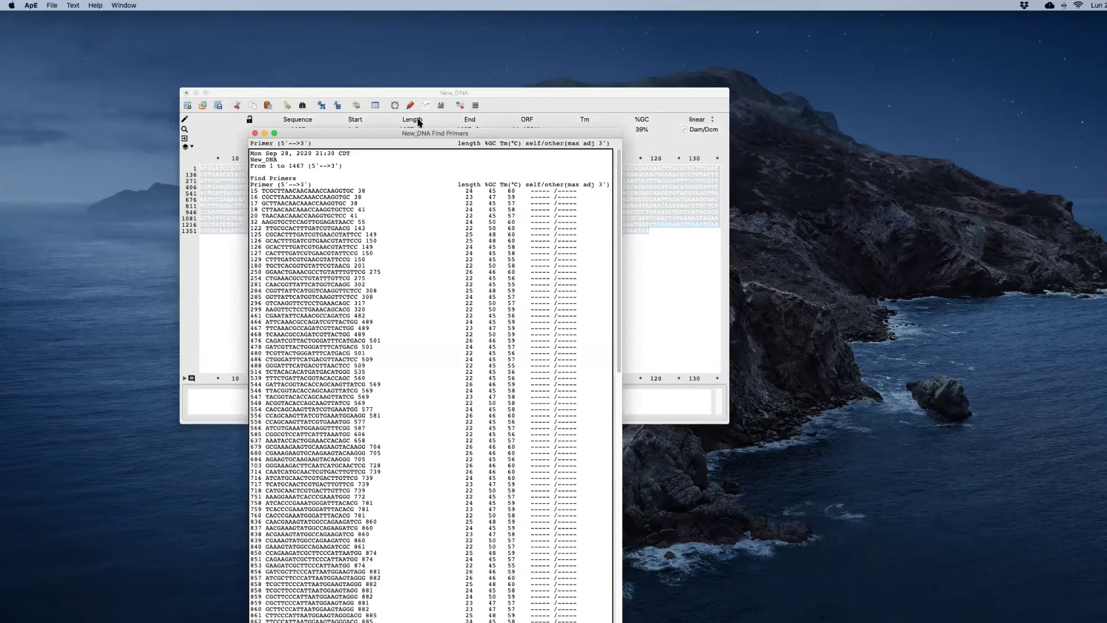
- Examine the primer candidates starting at bases 15, 32 and 122, checking their positions in the sequence and their GC and Tm values
drag(396, 136, 880, 51)
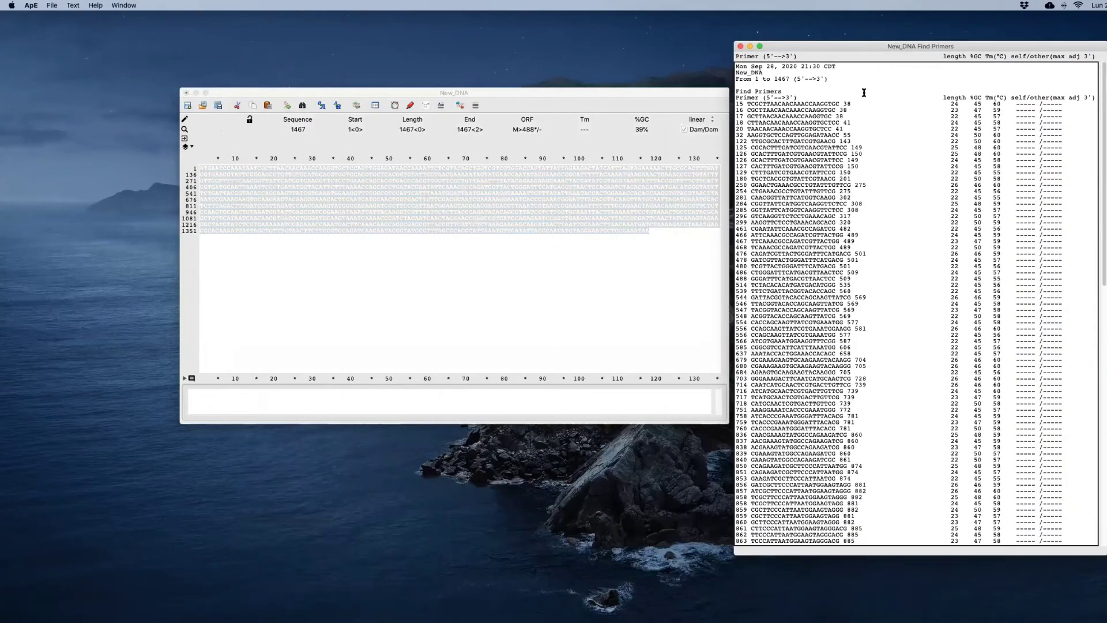
click(692, 242)
double_click(799, 106)
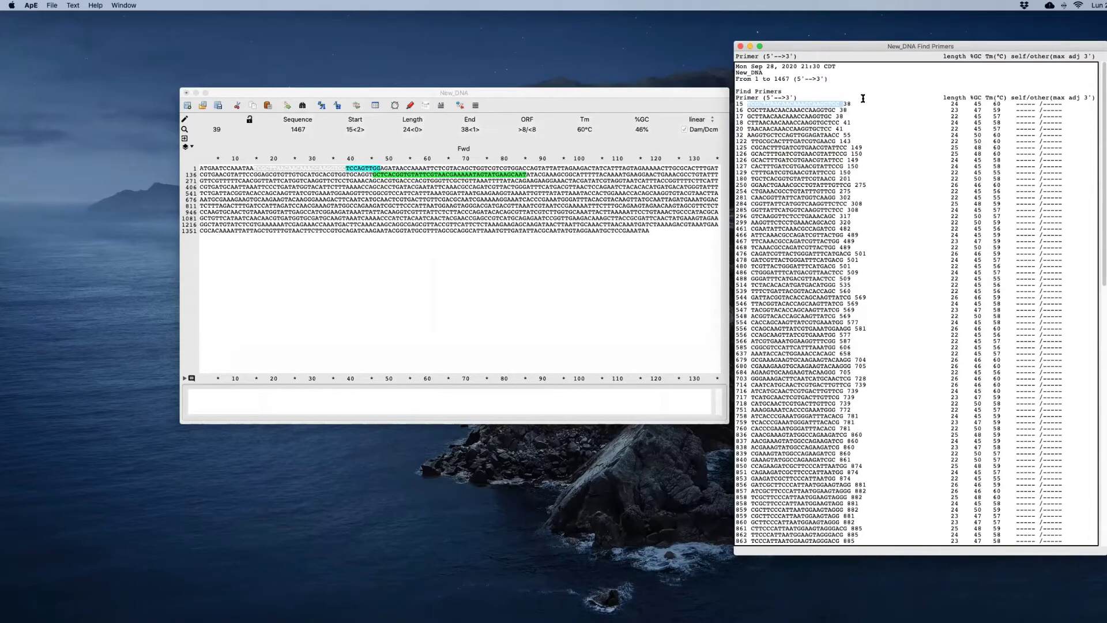
double_click(785, 106)
drag(870, 49, 866, 49)
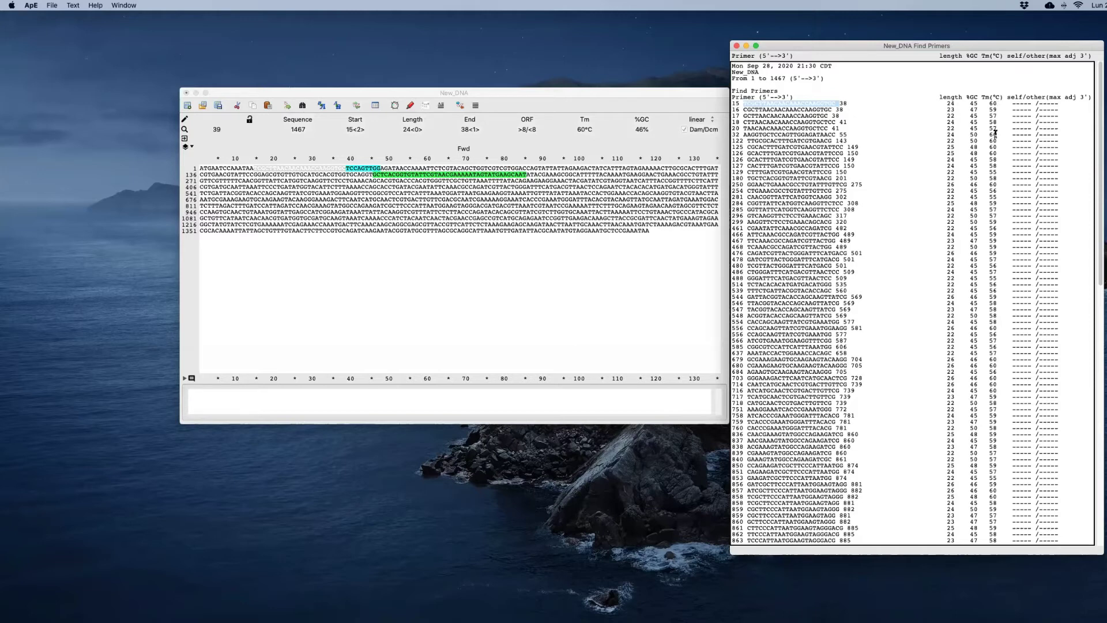
click(796, 133)
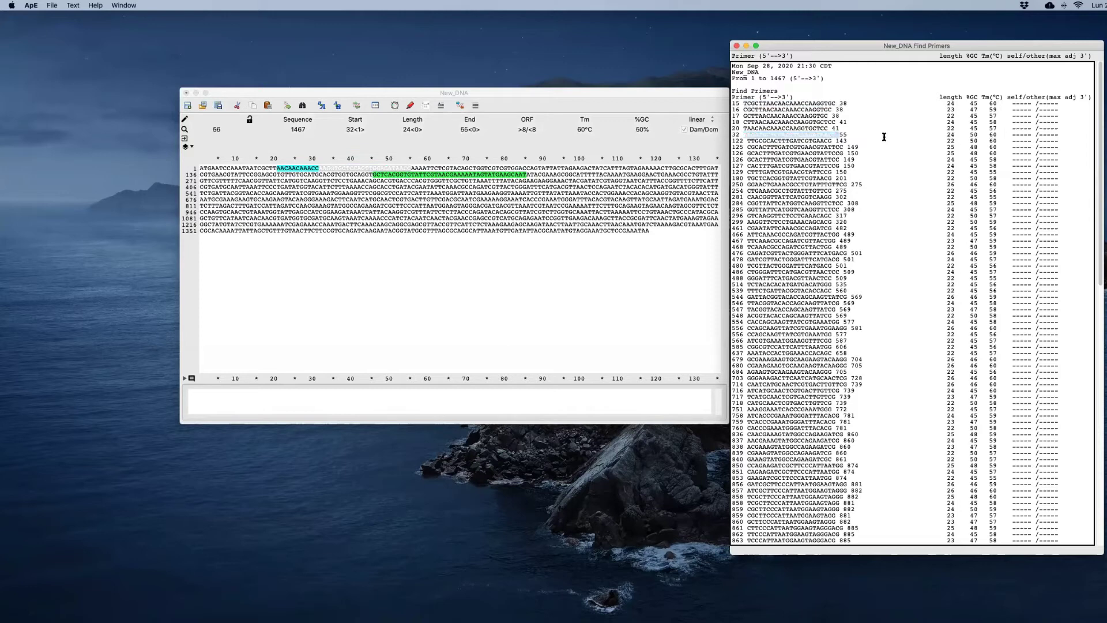
click(820, 140)
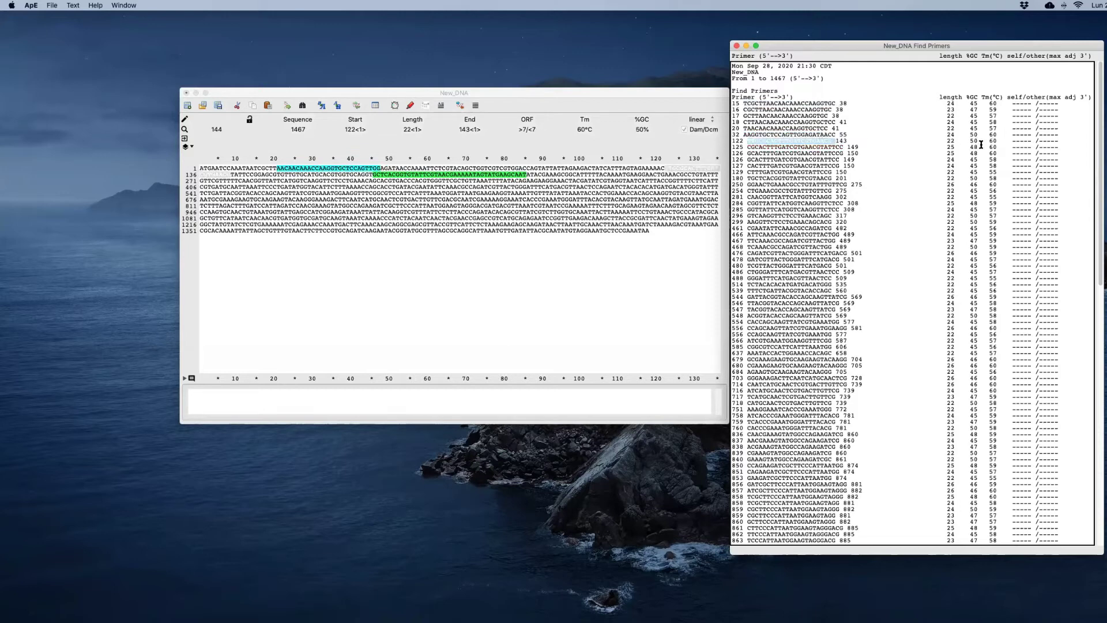
- Mark the candidate primer at bases 125 to 149 as a new magenta feature named fwd2
click(837, 148)
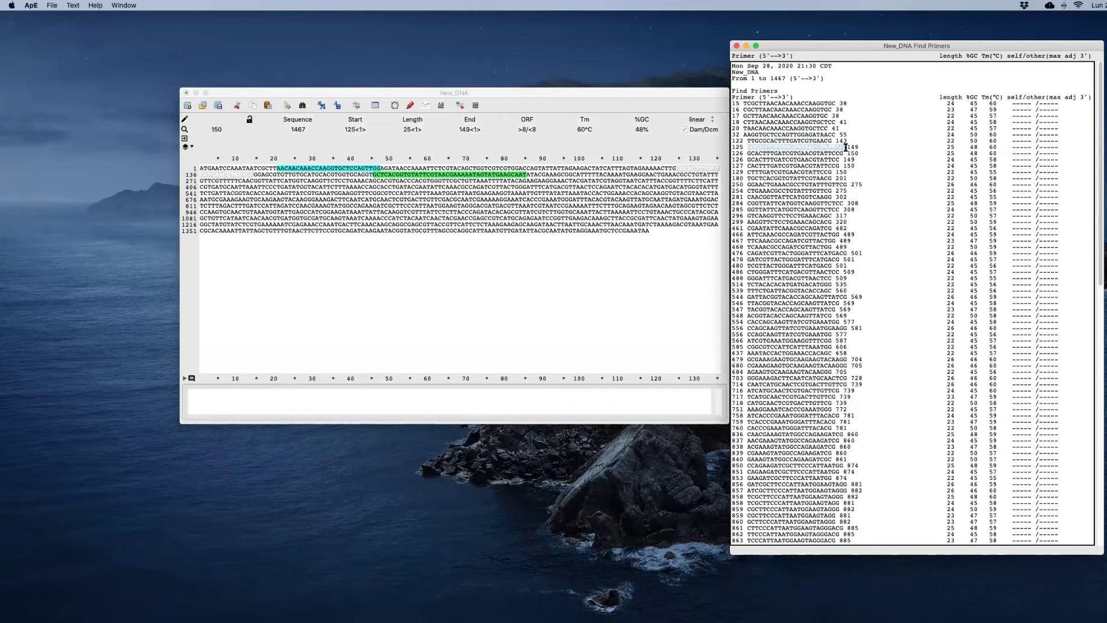
double_click(842, 148)
click(694, 171)
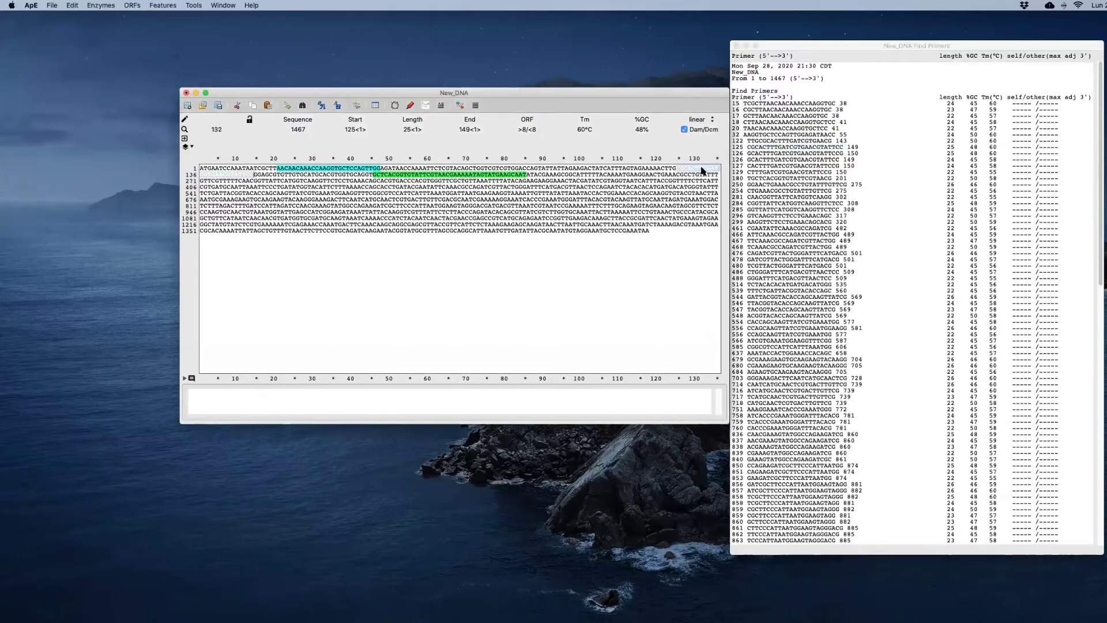
click(162, 5)
click(174, 17)
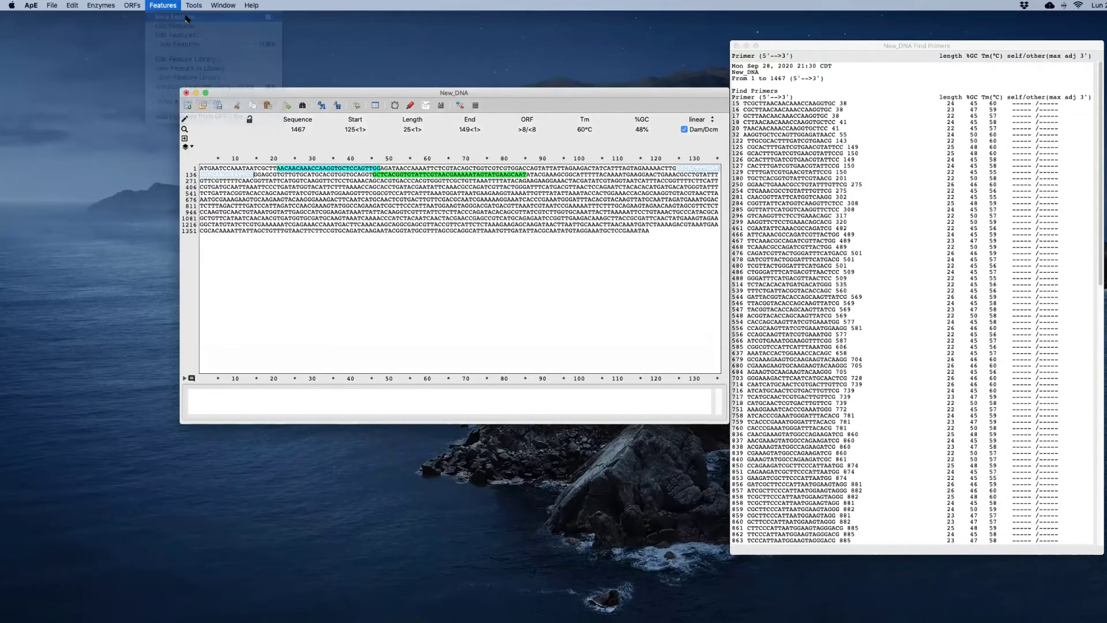
text(fwd2)
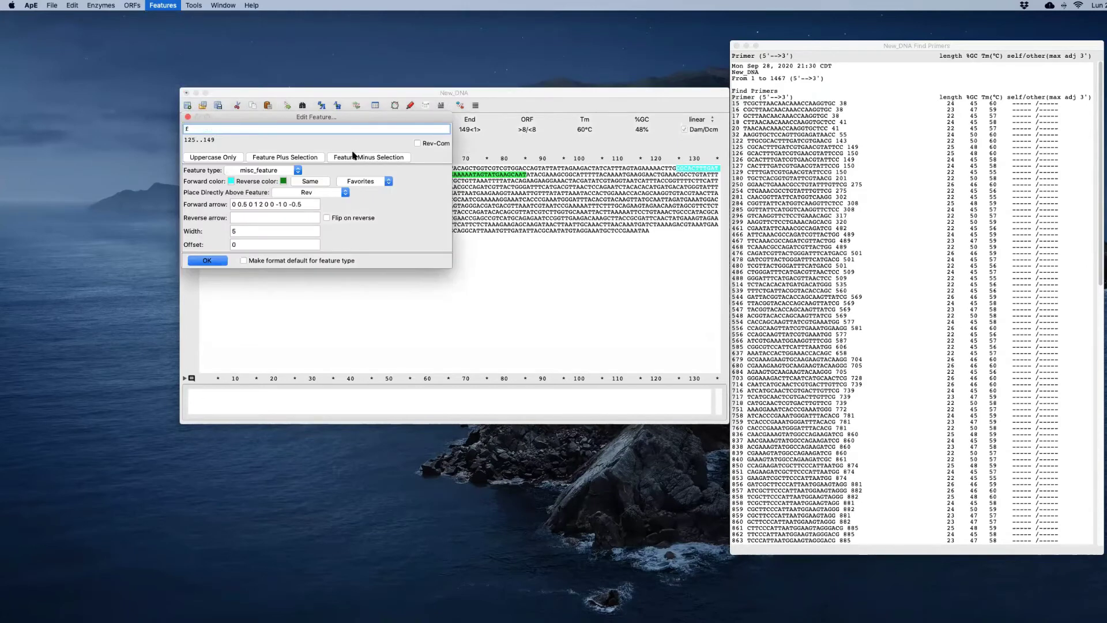
click(231, 181)
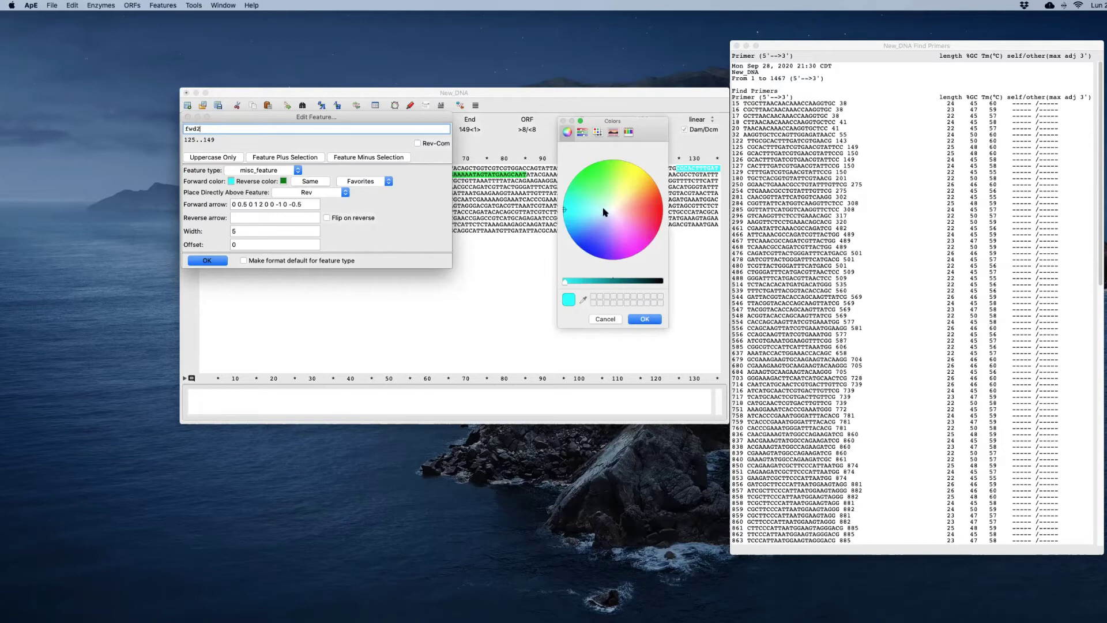
click(626, 238)
click(644, 319)
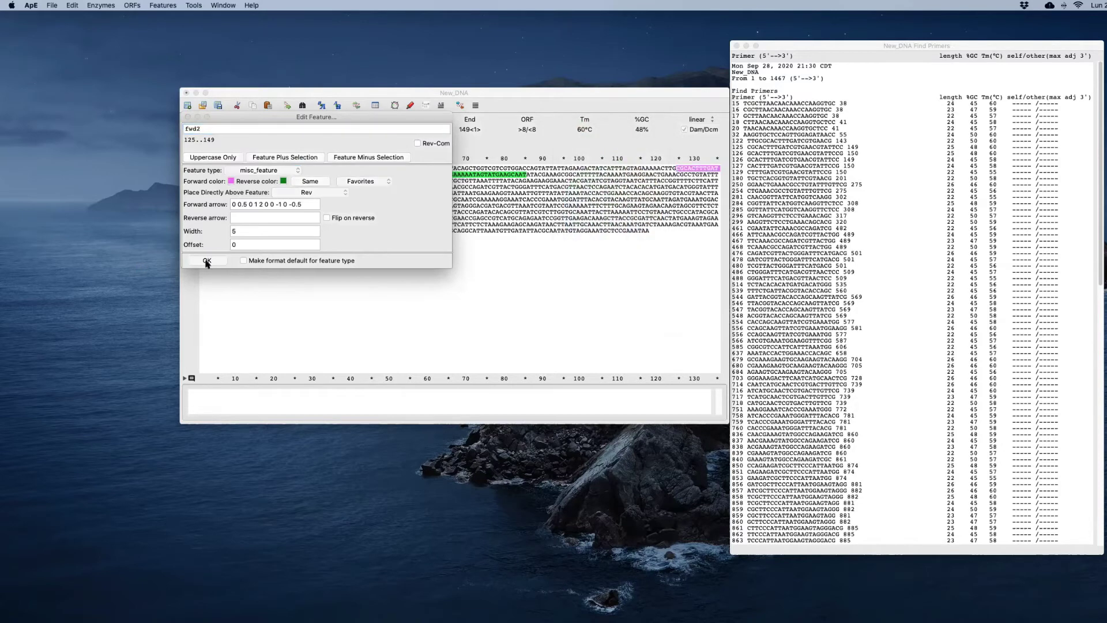
click(207, 260)
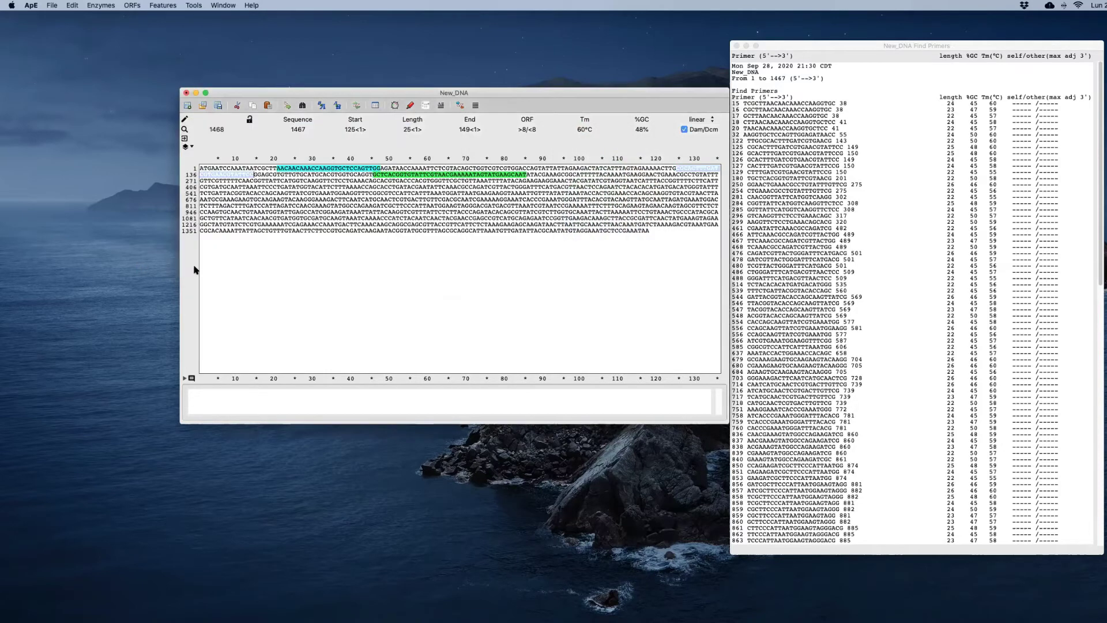
click(347, 198)
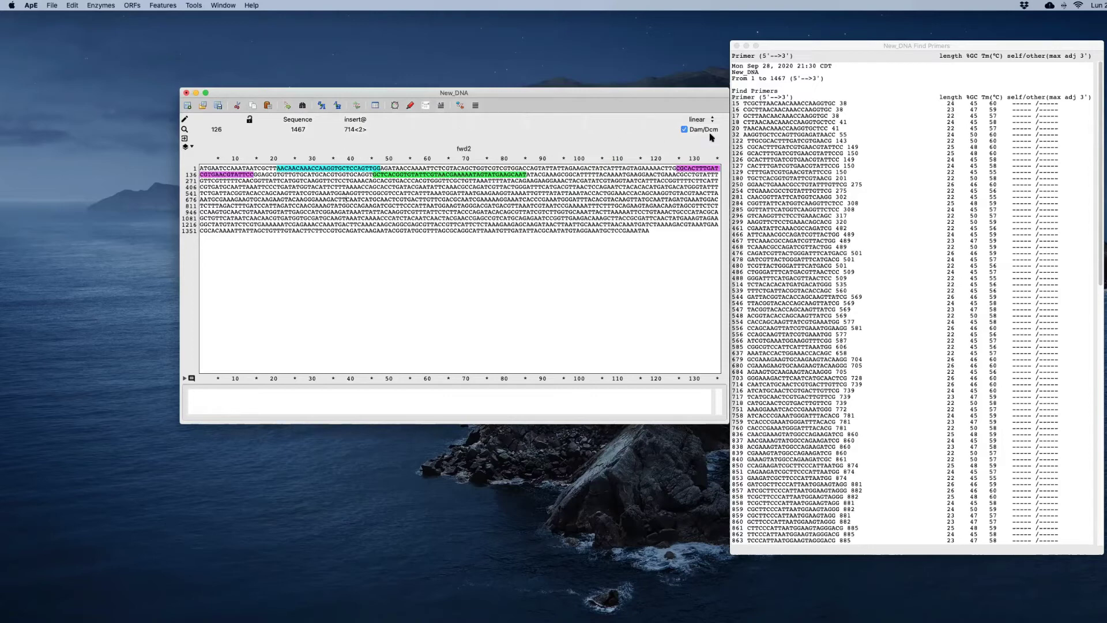
- Run Find Primers on the whole New_DNA sequence with the orientation set to 3'<--5'
drag(818, 45, 817, 19)
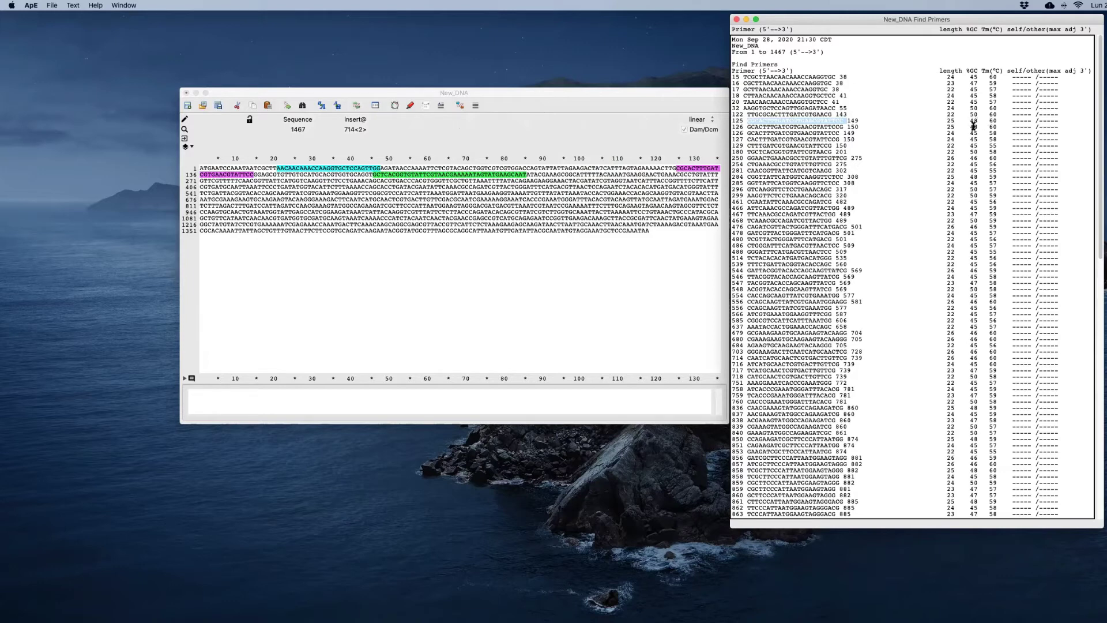
click(407, 95)
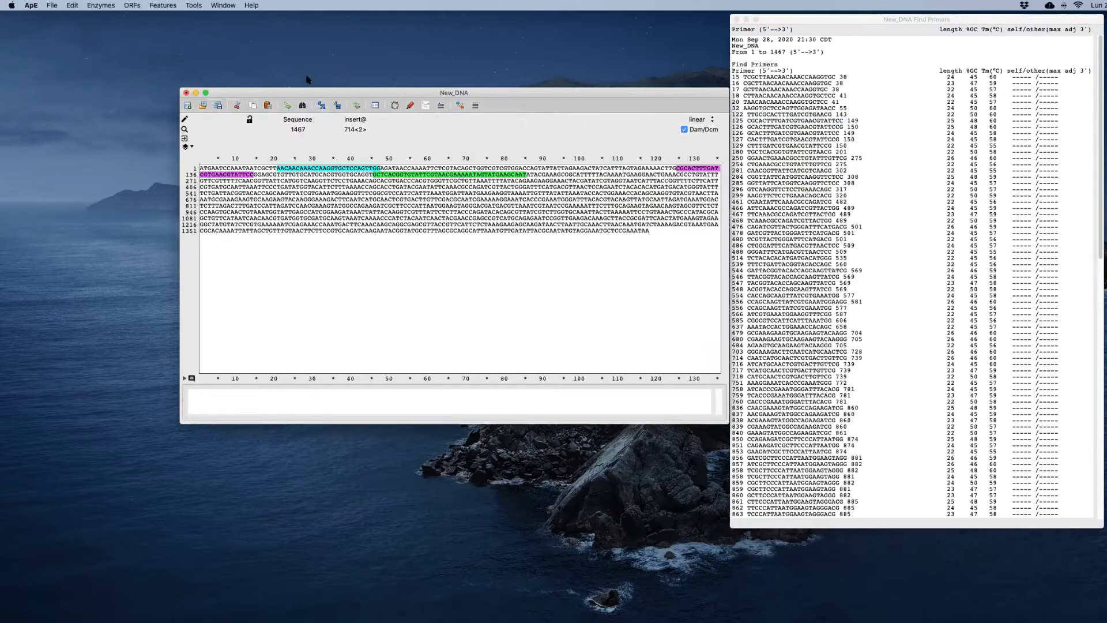
click(197, 5)
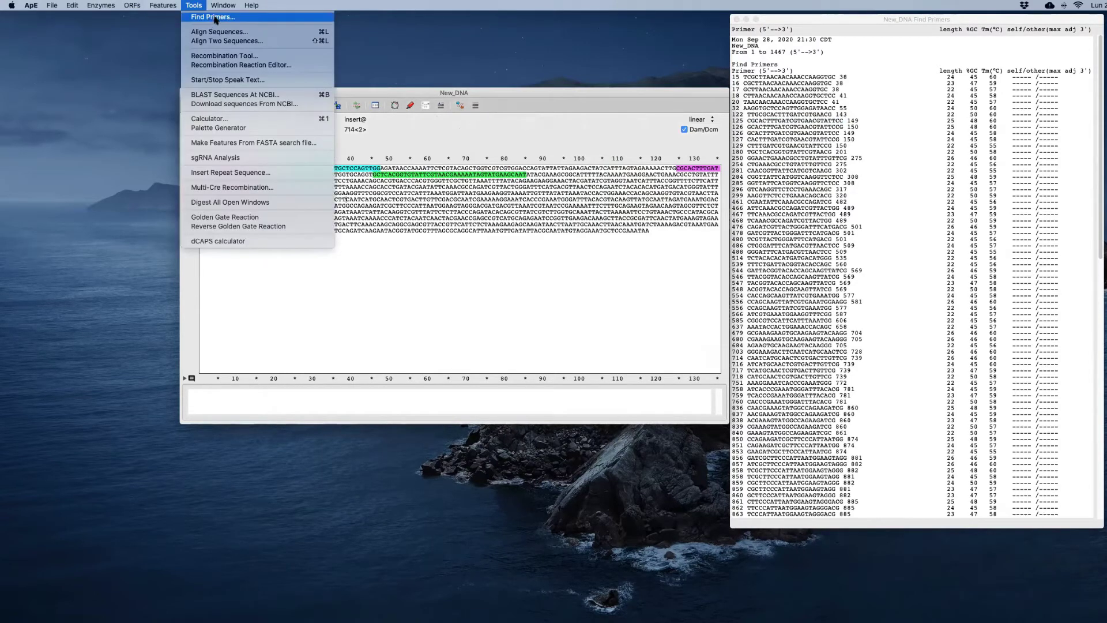
click(213, 17)
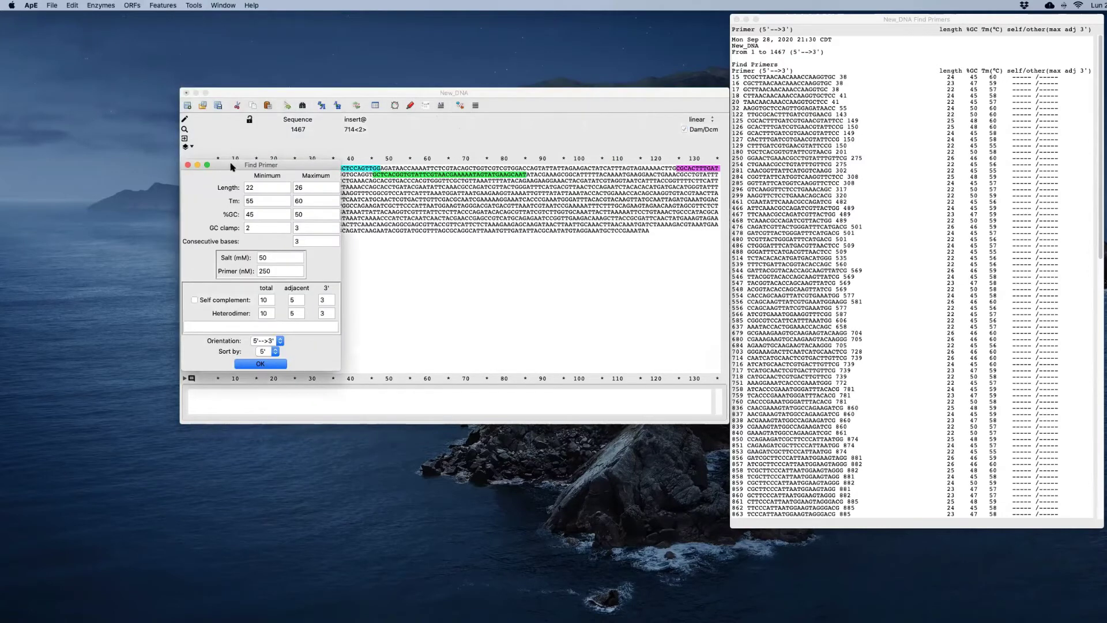
drag(231, 166, 69, 117)
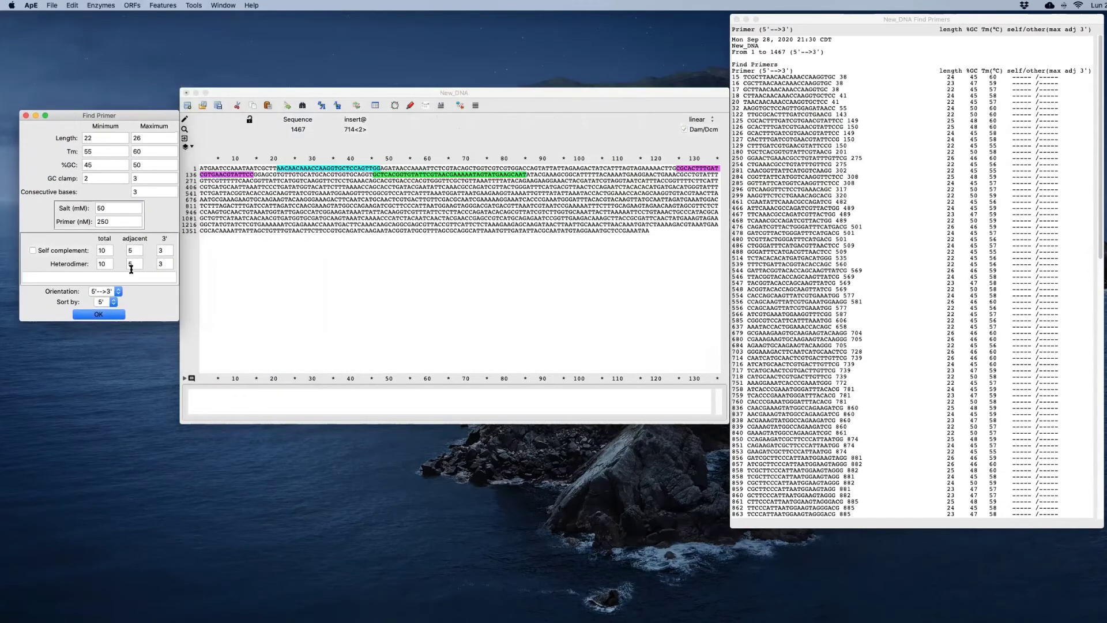
click(119, 292)
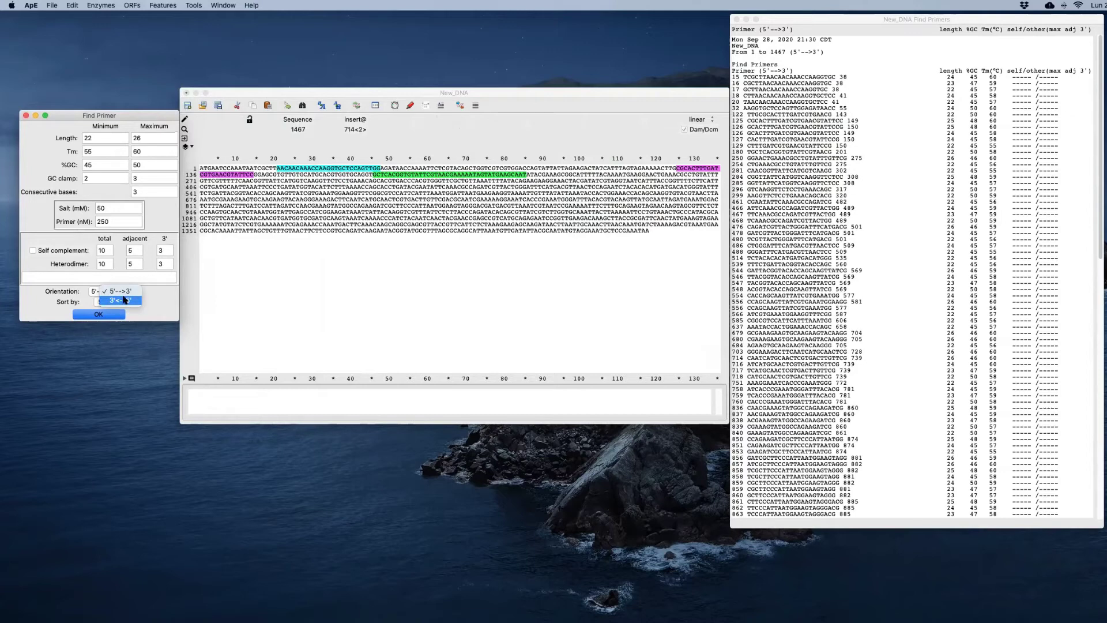
click(122, 300)
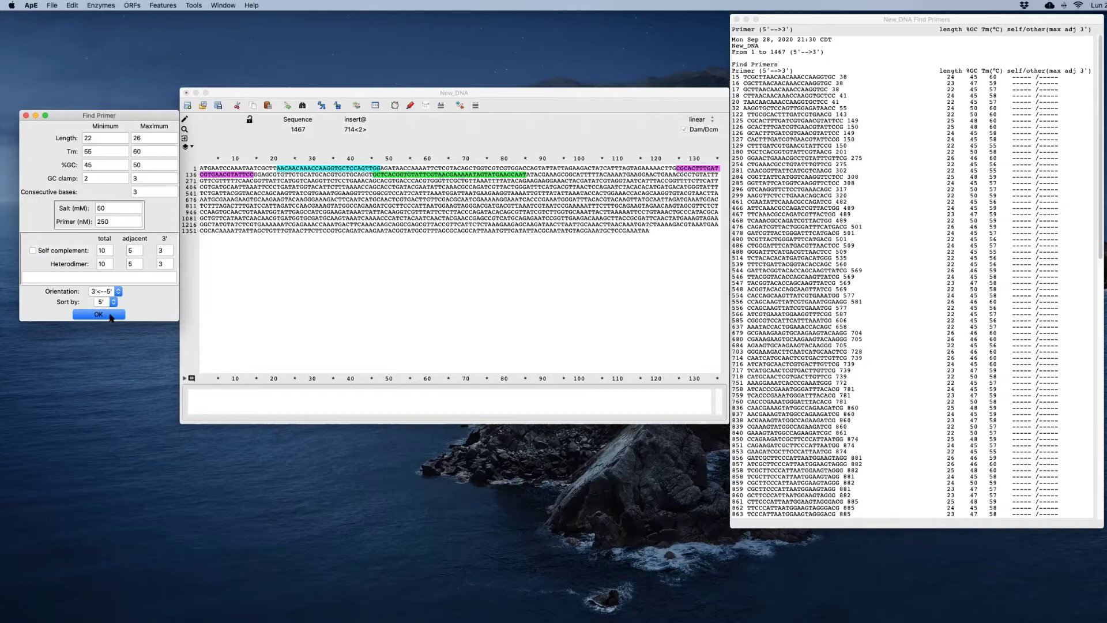
click(110, 314)
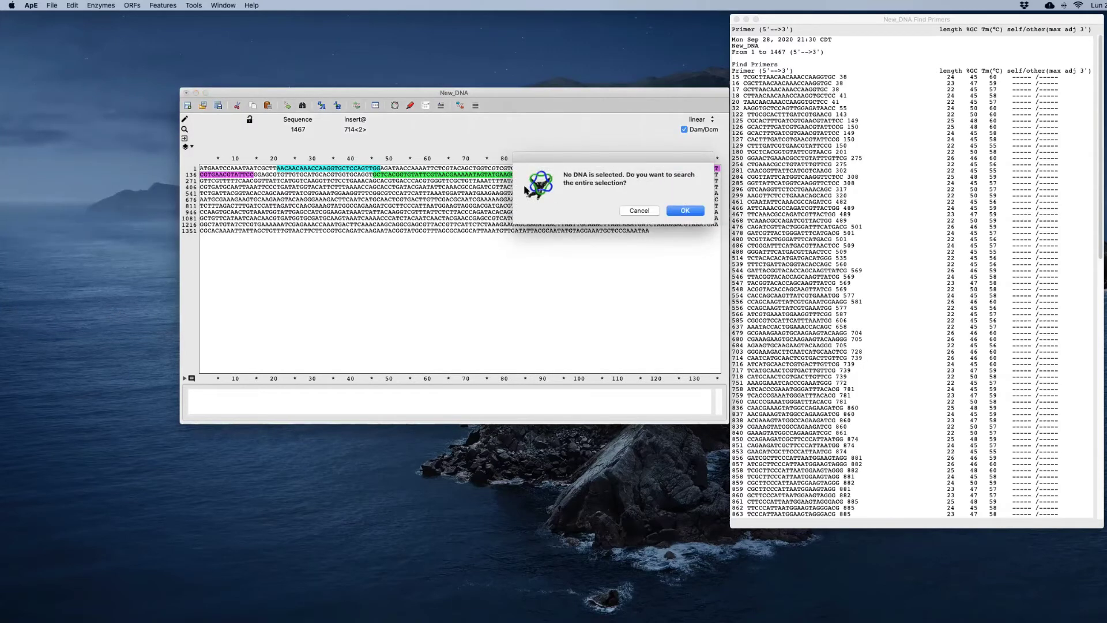
click(686, 210)
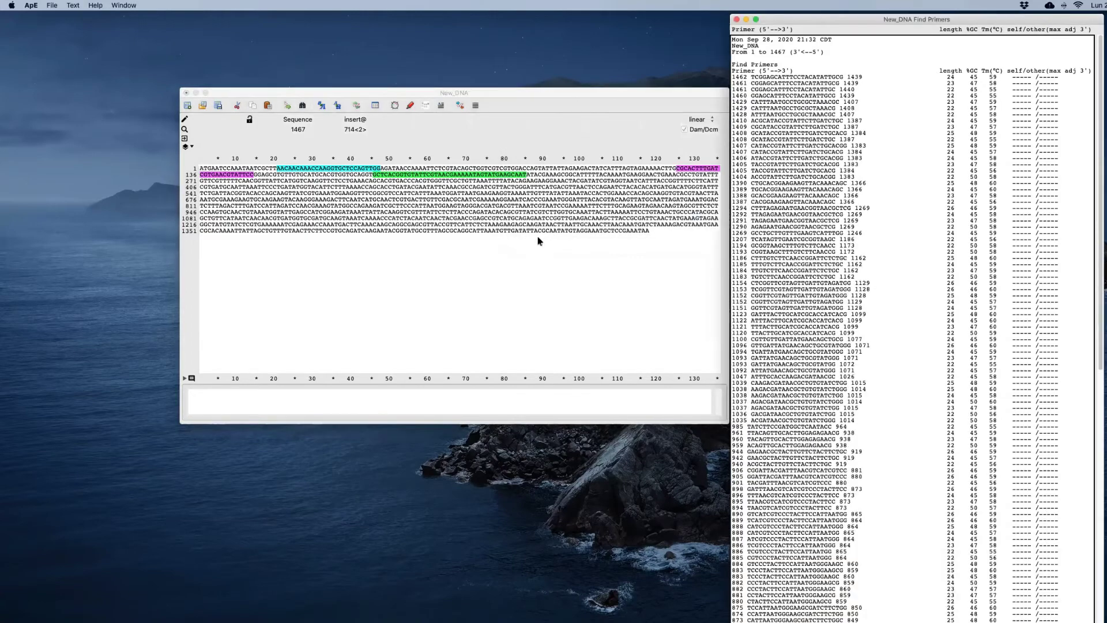
- Arrange the forward and reverse Find Primers result windows on either side of the New_DNA sequence
drag(828, 22, 920, 21)
drag(812, 22, 111, 7)
click(503, 96)
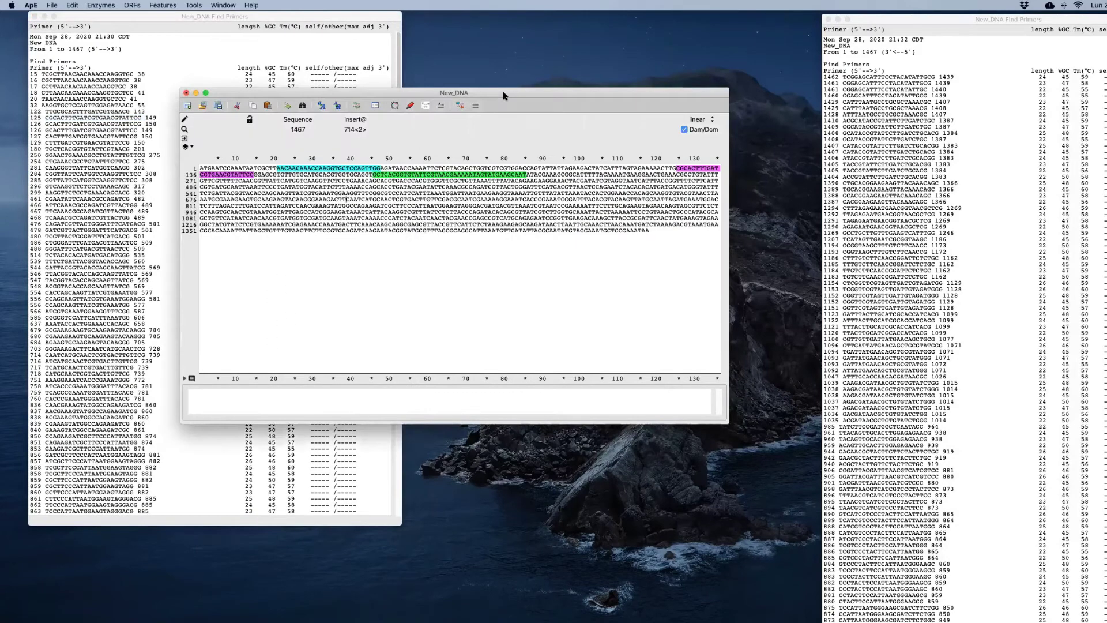
click(838, 20)
drag(786, 21, 784, 24)
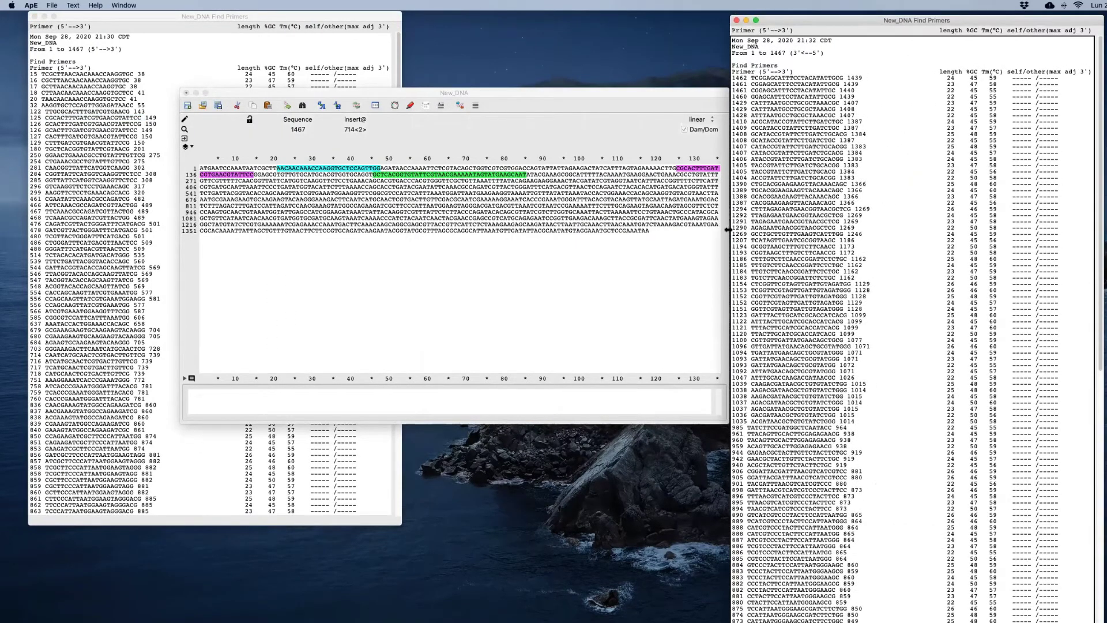
- Measure 200 bases from the start of fwd2 at base 125 to locate the target area for the reverse primer
click(675, 265)
click(677, 170)
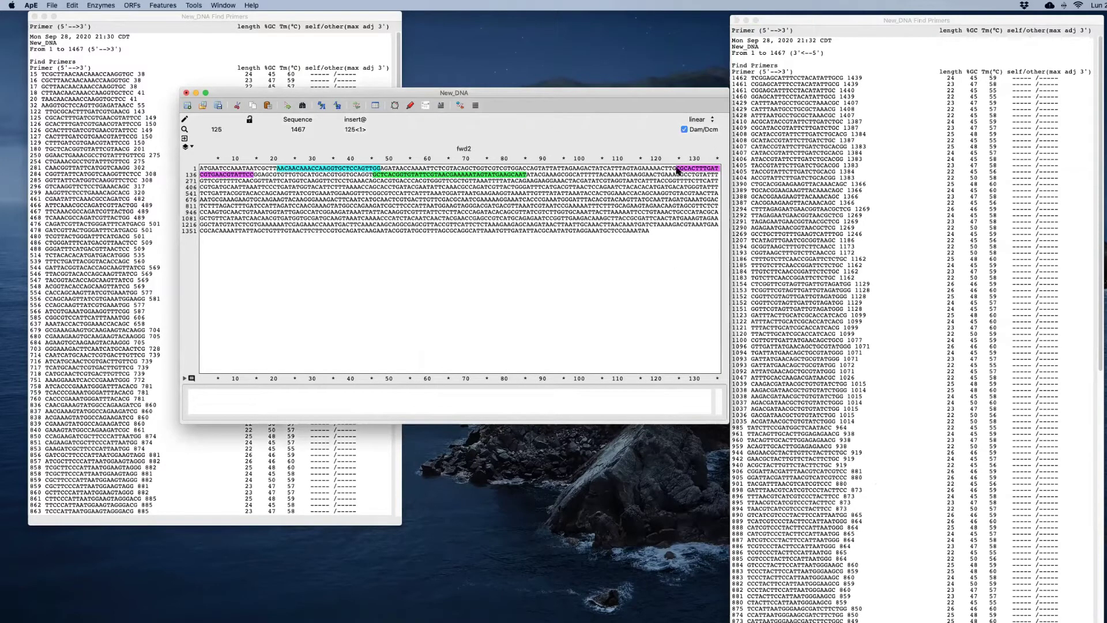
drag(677, 170, 428, 183)
click(676, 170)
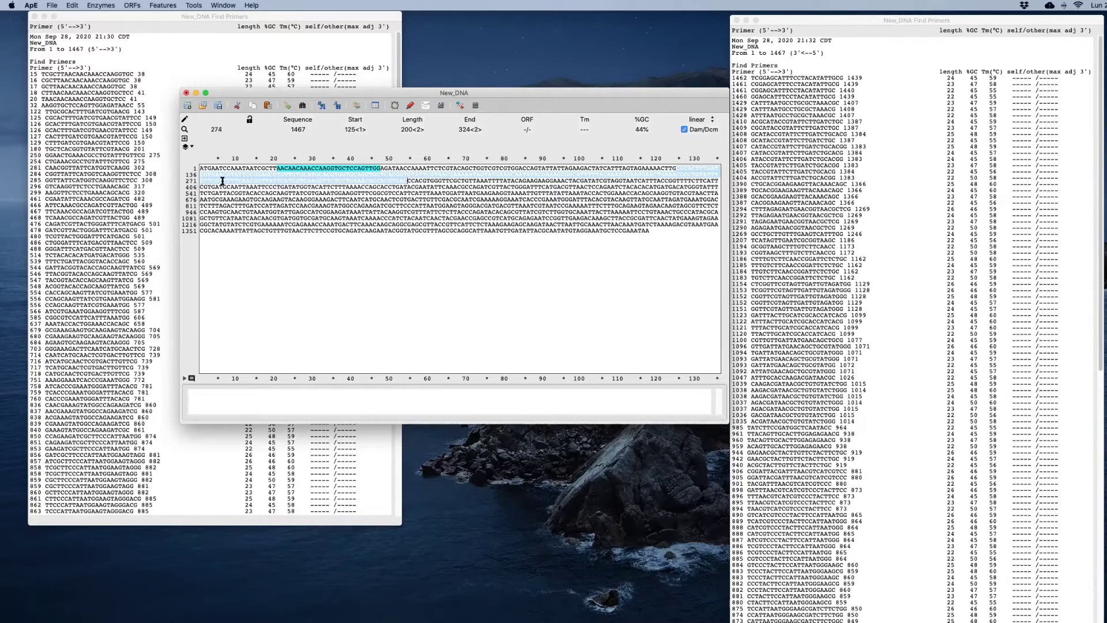
click(408, 182)
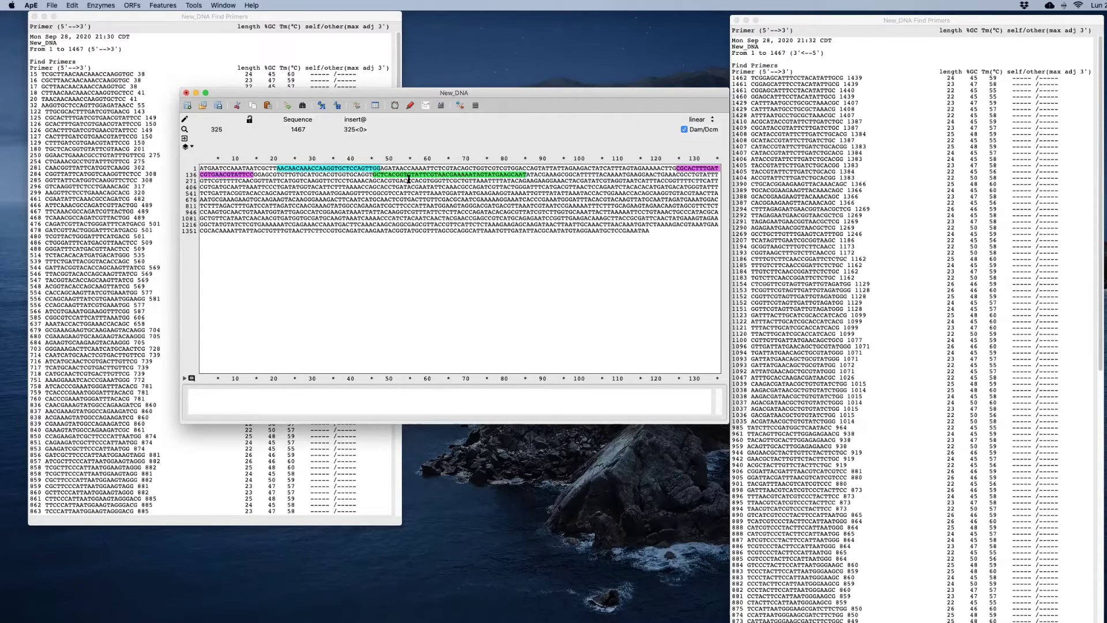
- Examine the reverse primer candidates spanning bases 39 to 16 and 275 to 250, checking their positions in the sequence
scroll(901, 406, down, 10)
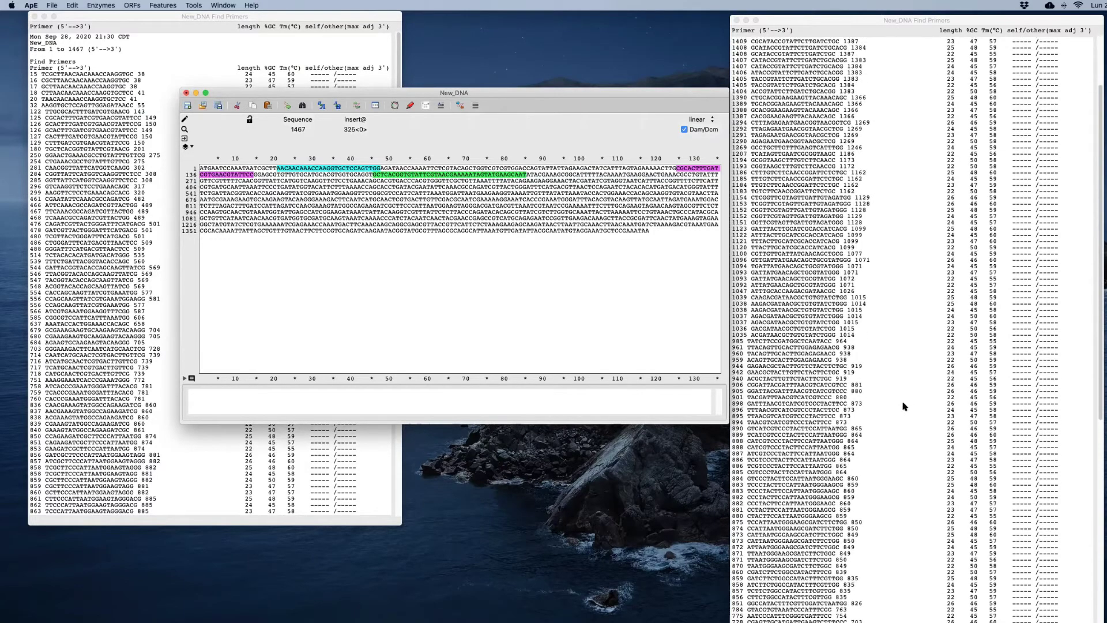
scroll(900, 407, down, 3)
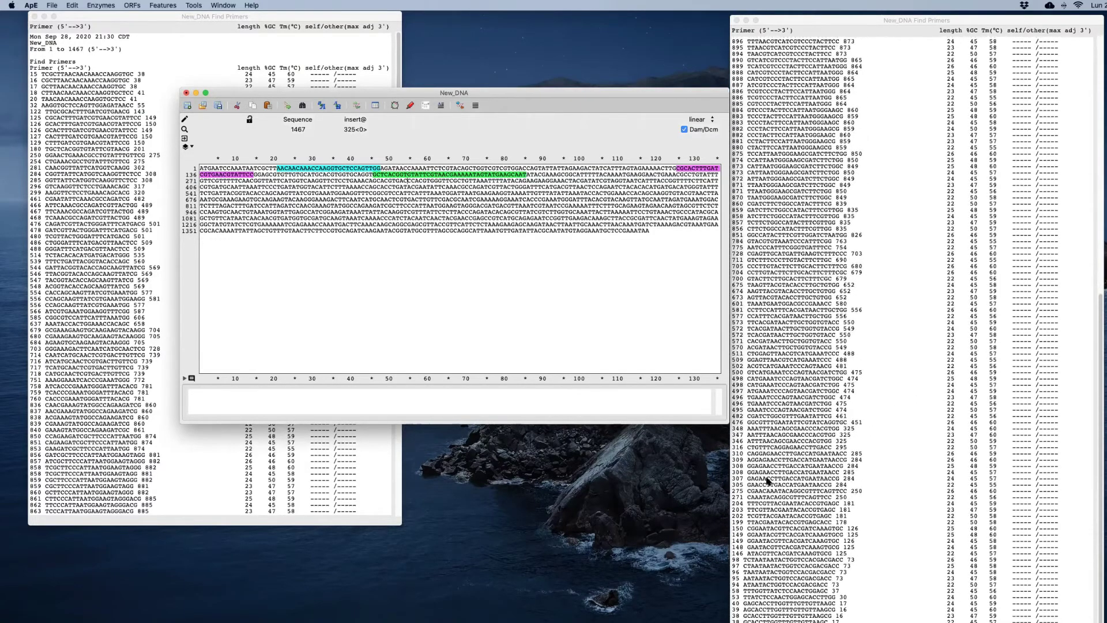
scroll(771, 481, down, 3)
scroll(799, 618, down, 1)
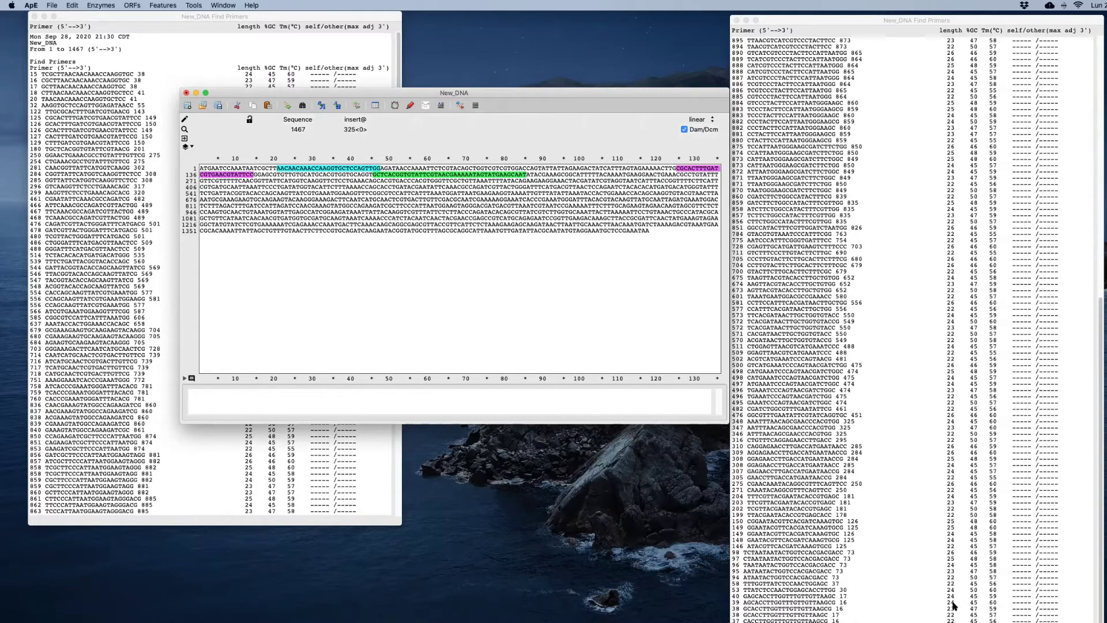
double_click(816, 602)
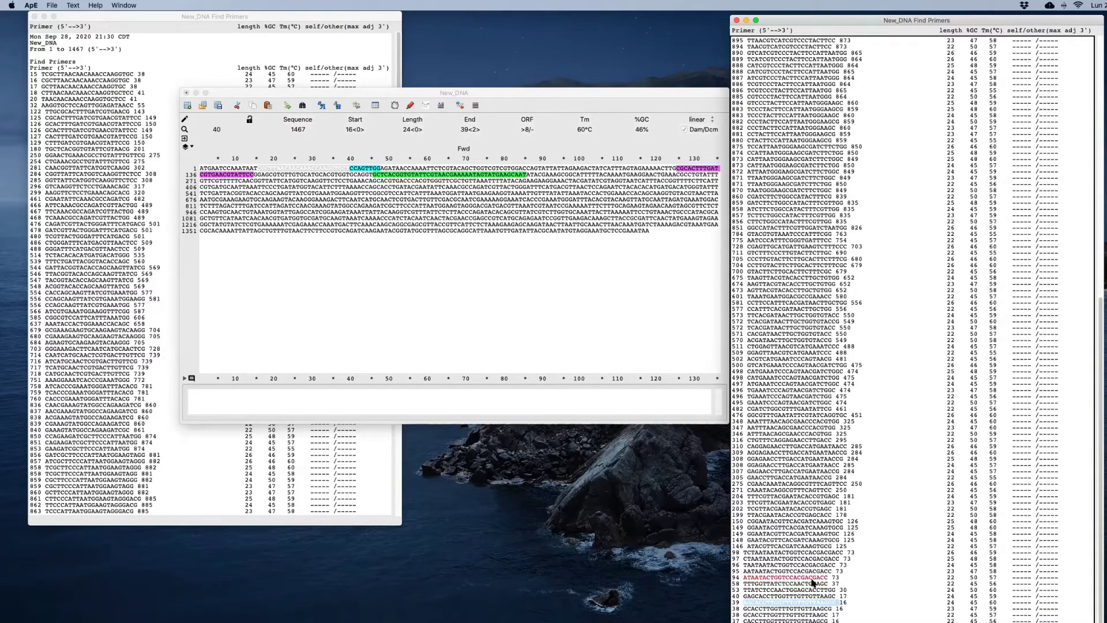
click(792, 483)
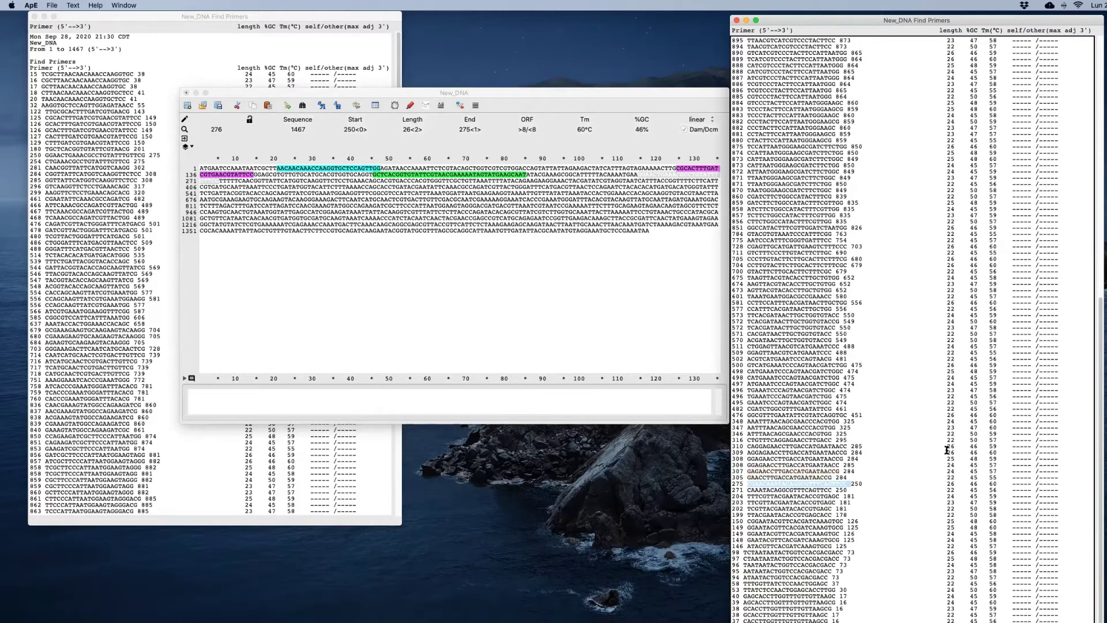
- Mark the reverse primer candidate at bases 284 to 309 as a new blue feature named Rev2
click(836, 453)
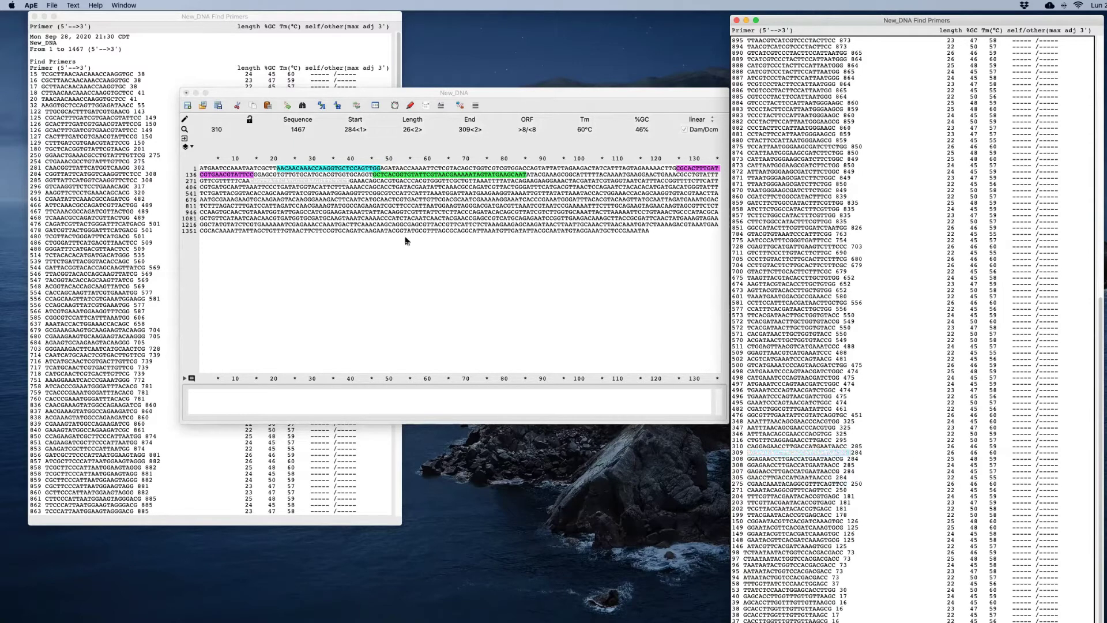
click(338, 192)
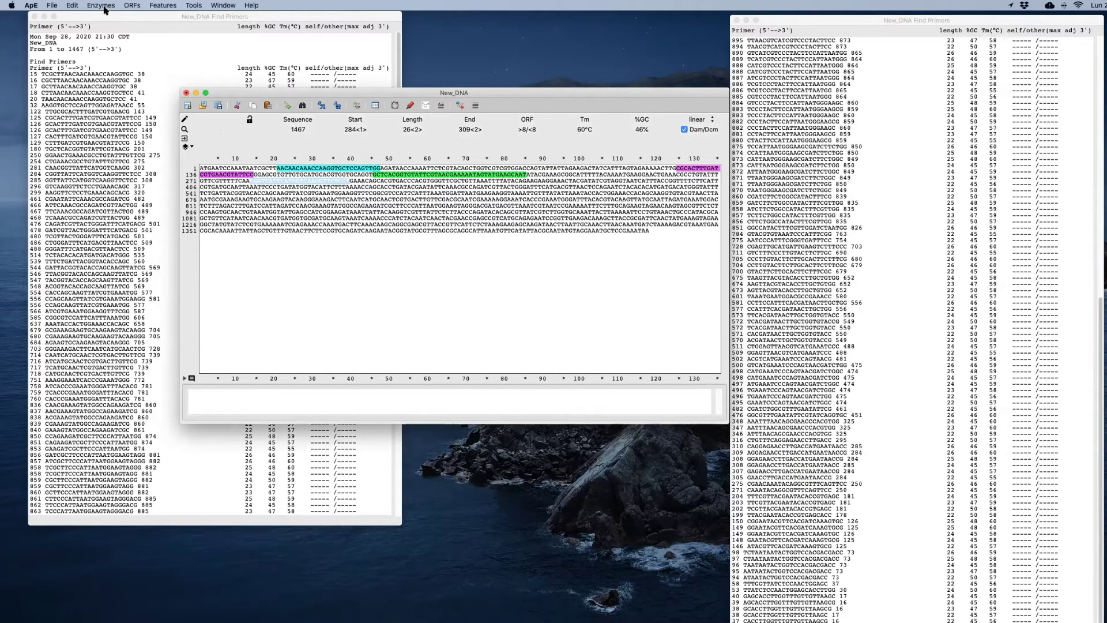
click(162, 5)
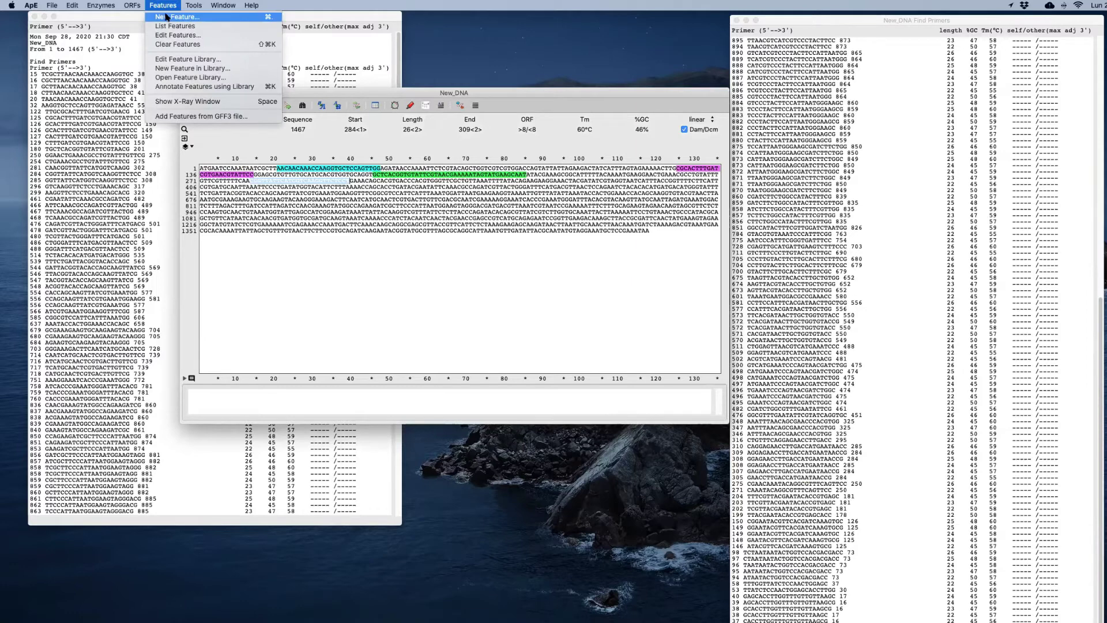
click(188, 32)
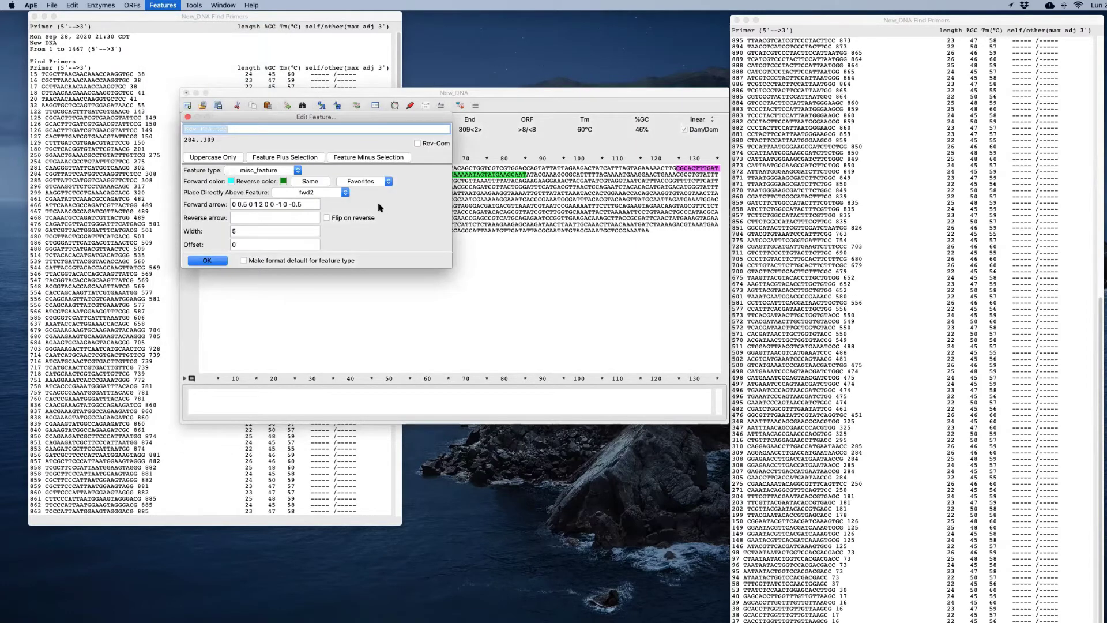
text(Rev2)
click(231, 181)
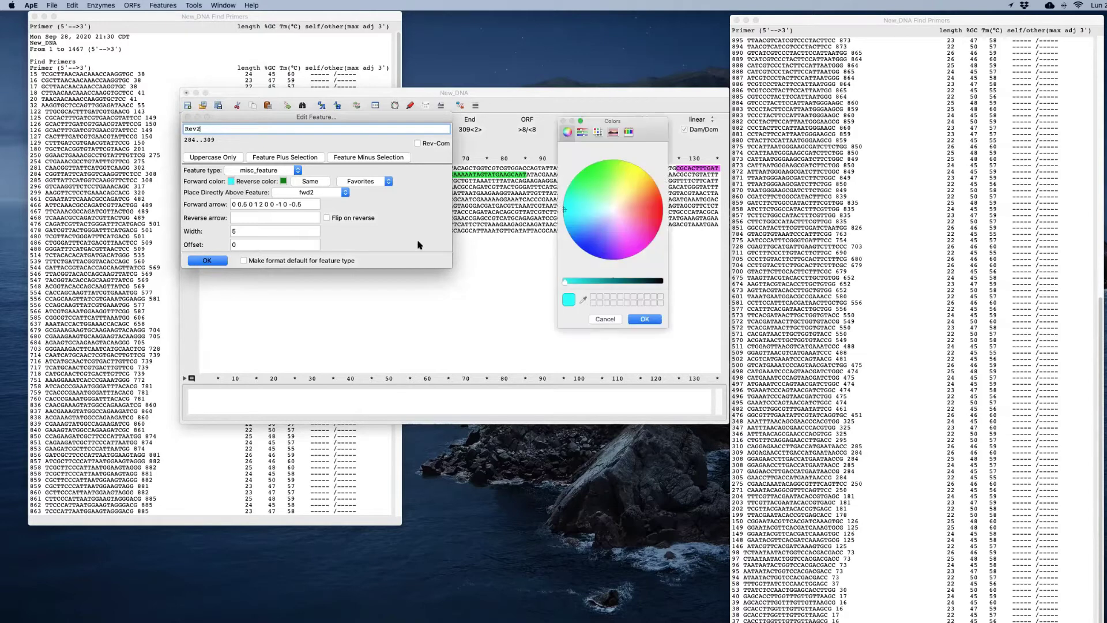
click(597, 248)
click(644, 318)
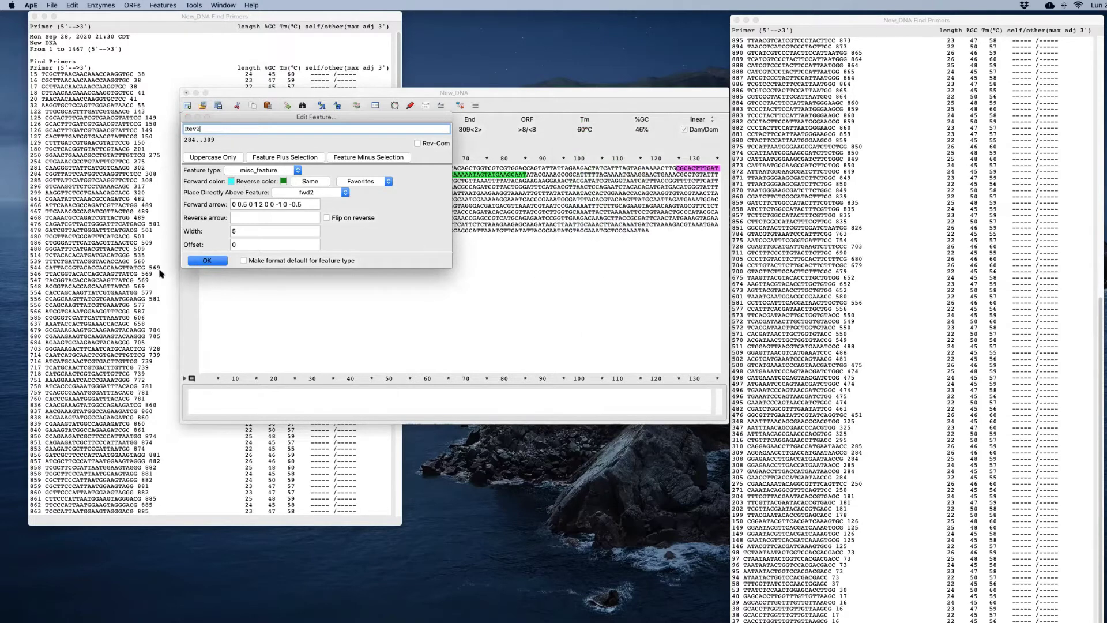
click(198, 261)
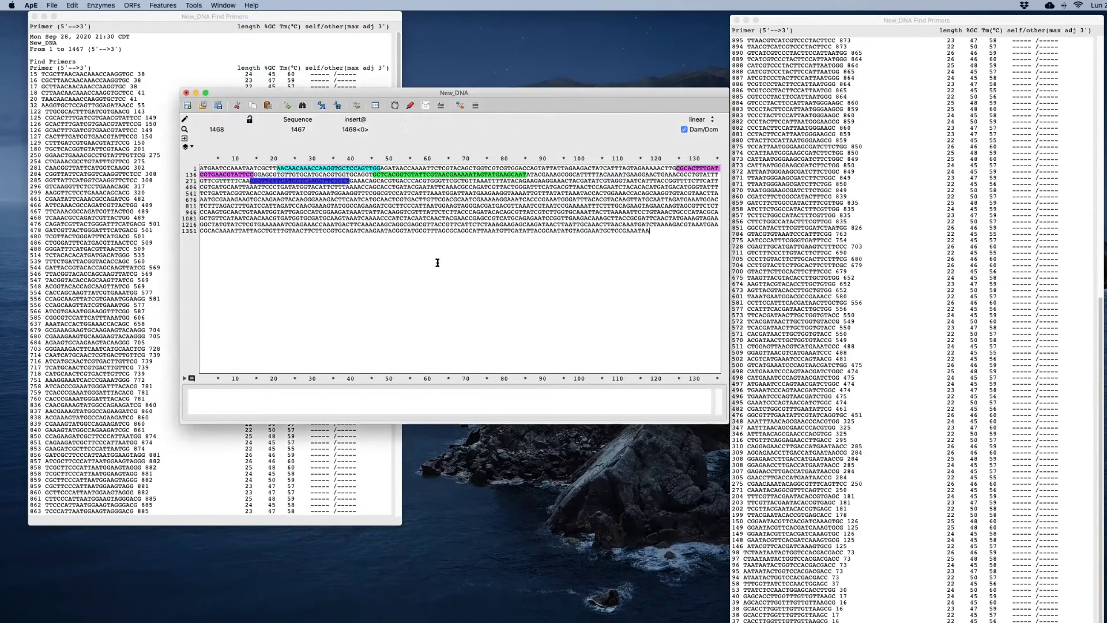
- Measure the product length from the start of fwd2 to the end of Rev2
click(677, 168)
drag(676, 168, 348, 181)
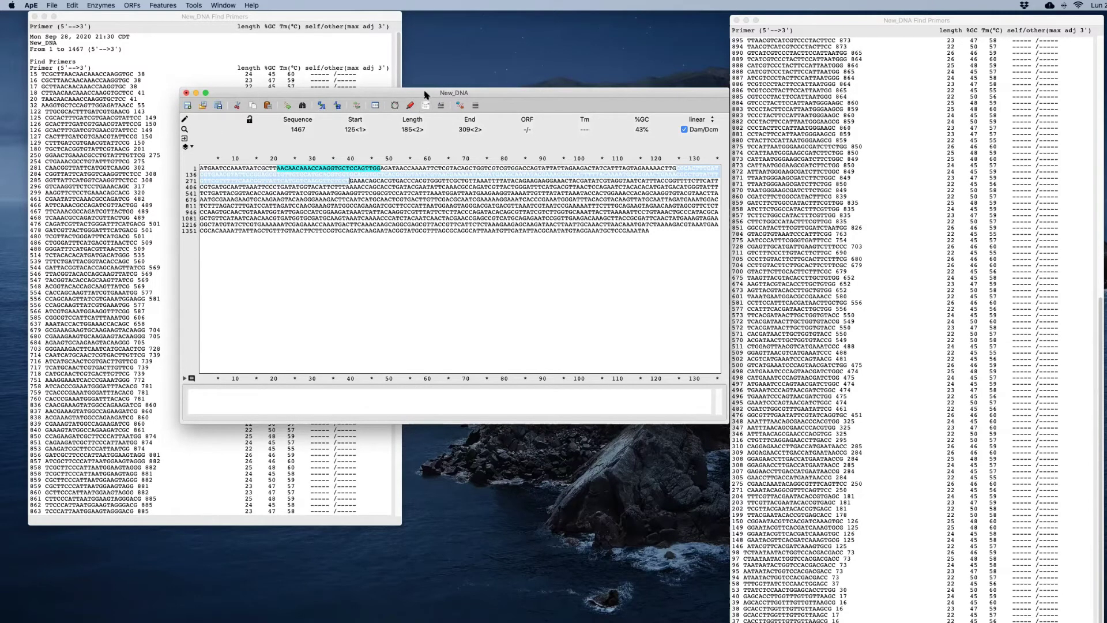
drag(426, 95, 426, 77)
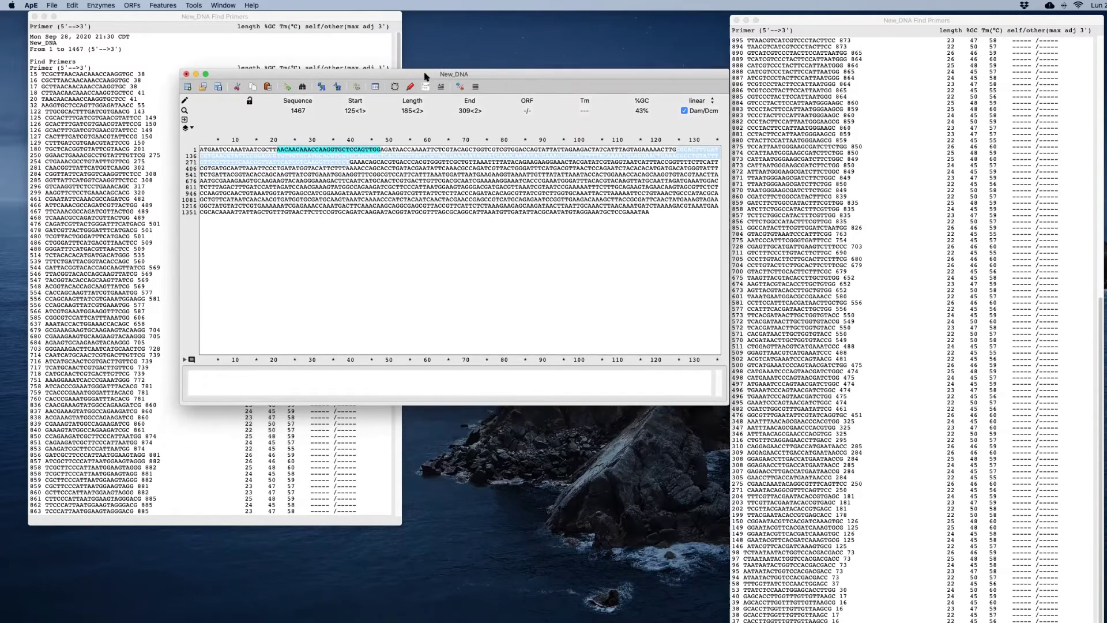
click(380, 170)
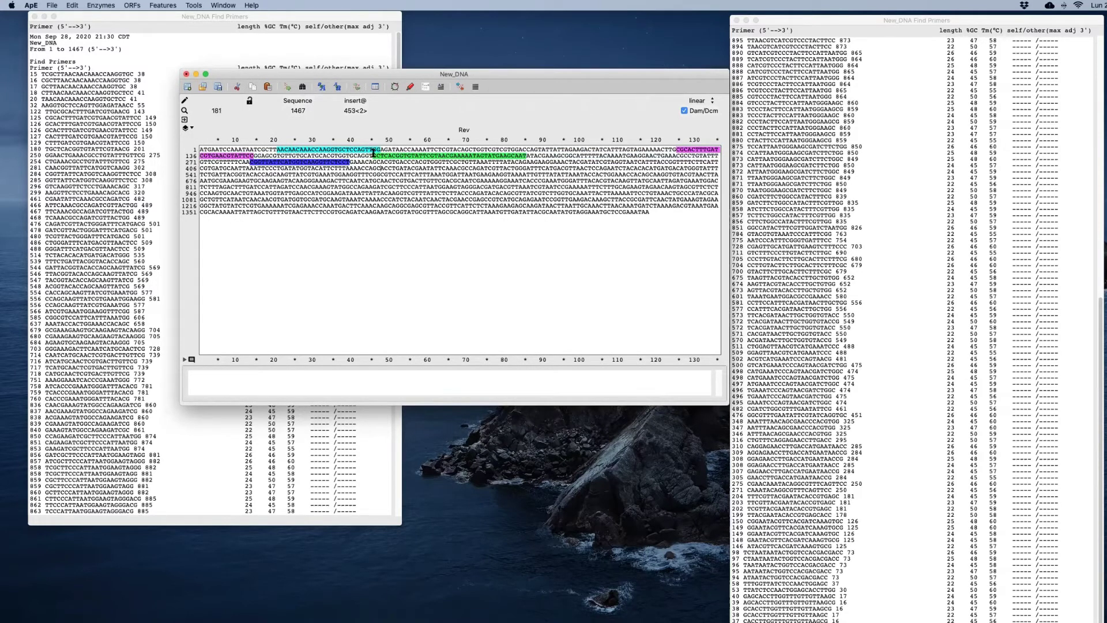
- Delete the old Rev and Fwd features, keeping only Rev2 and fwd2 in the feature list
click(162, 6)
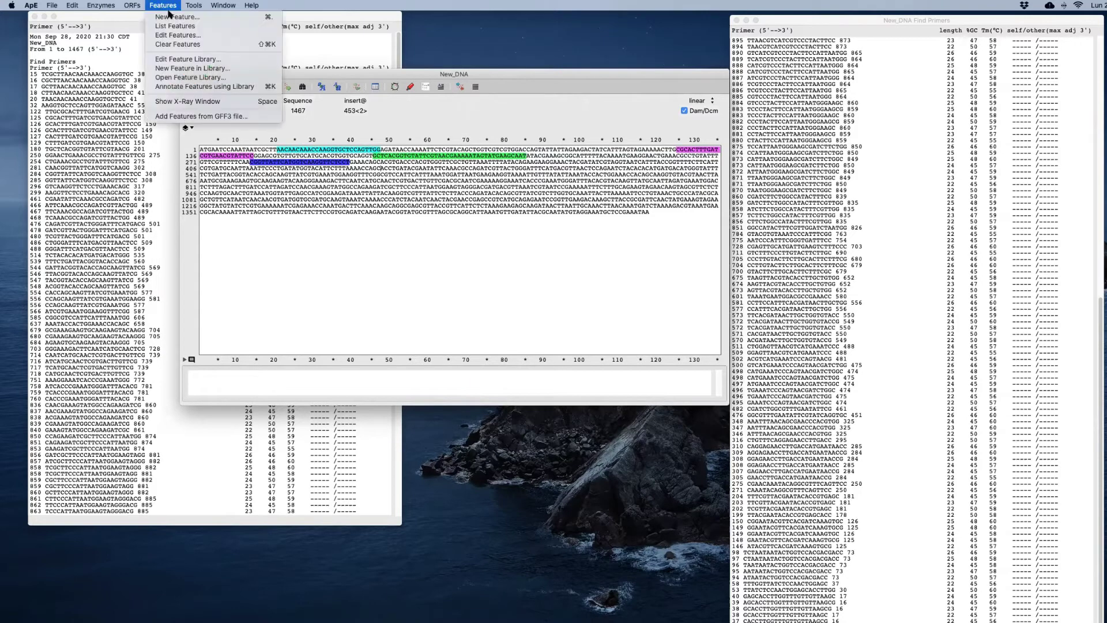
click(179, 36)
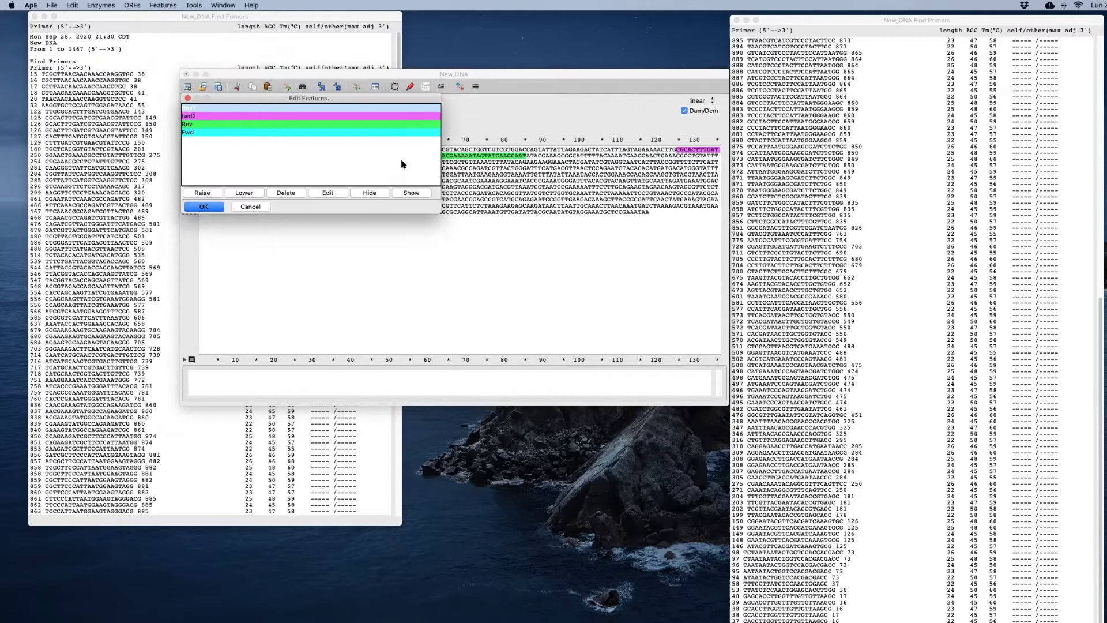
click(285, 154)
click(212, 127)
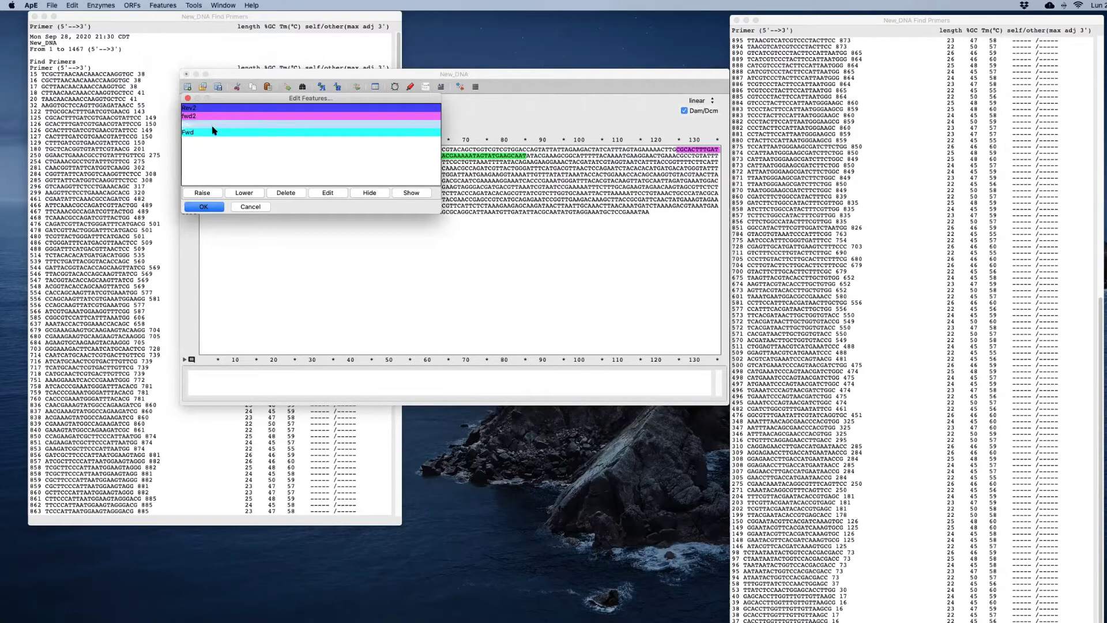
click(285, 193)
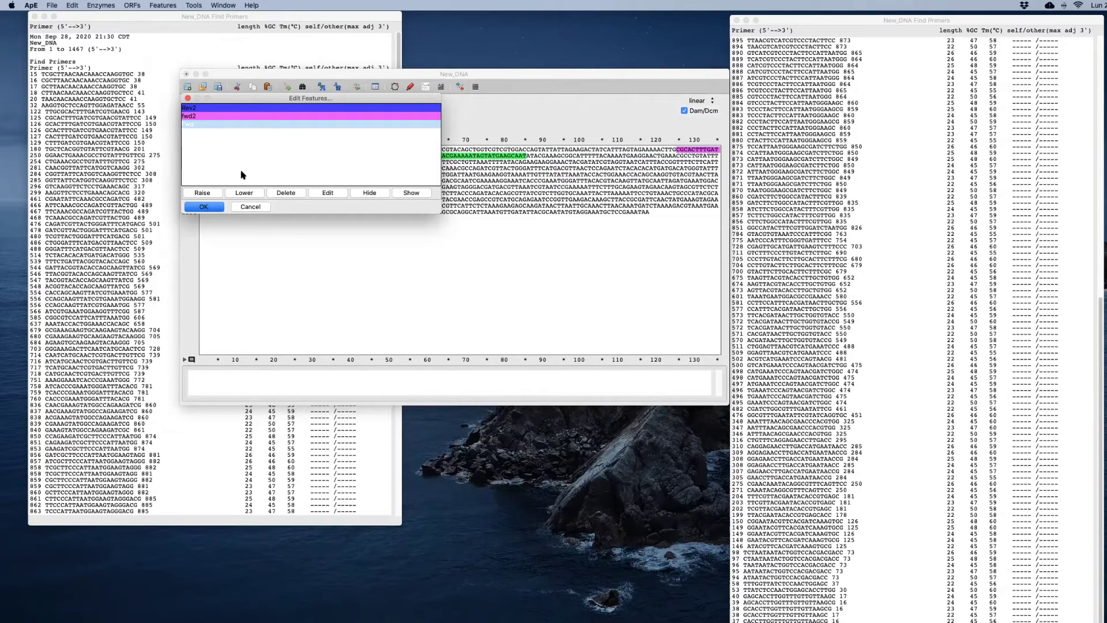
click(284, 193)
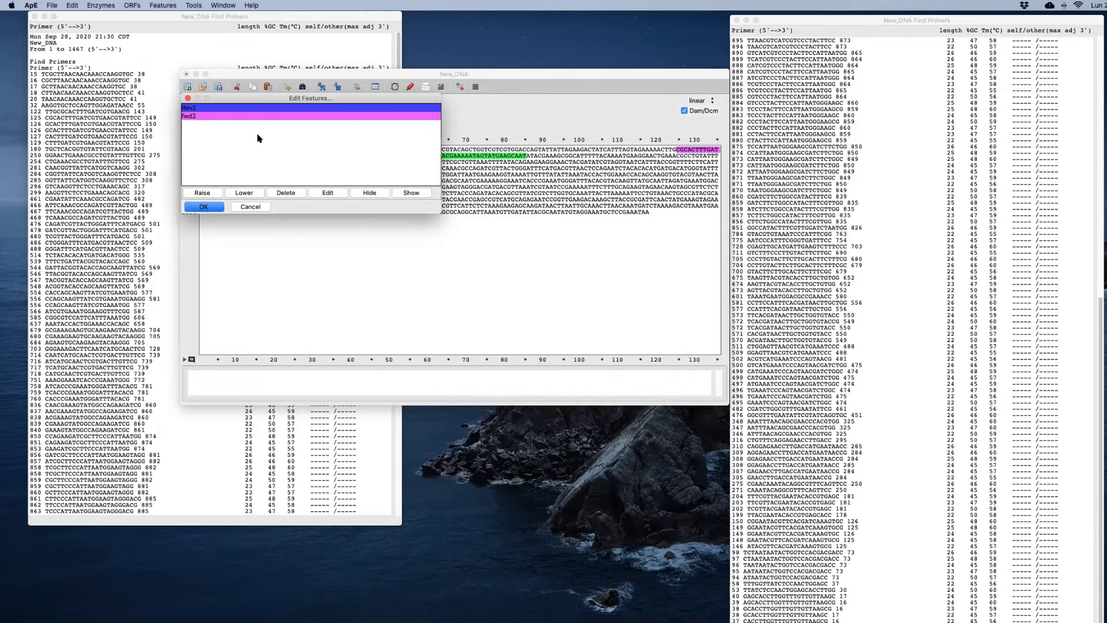
click(204, 207)
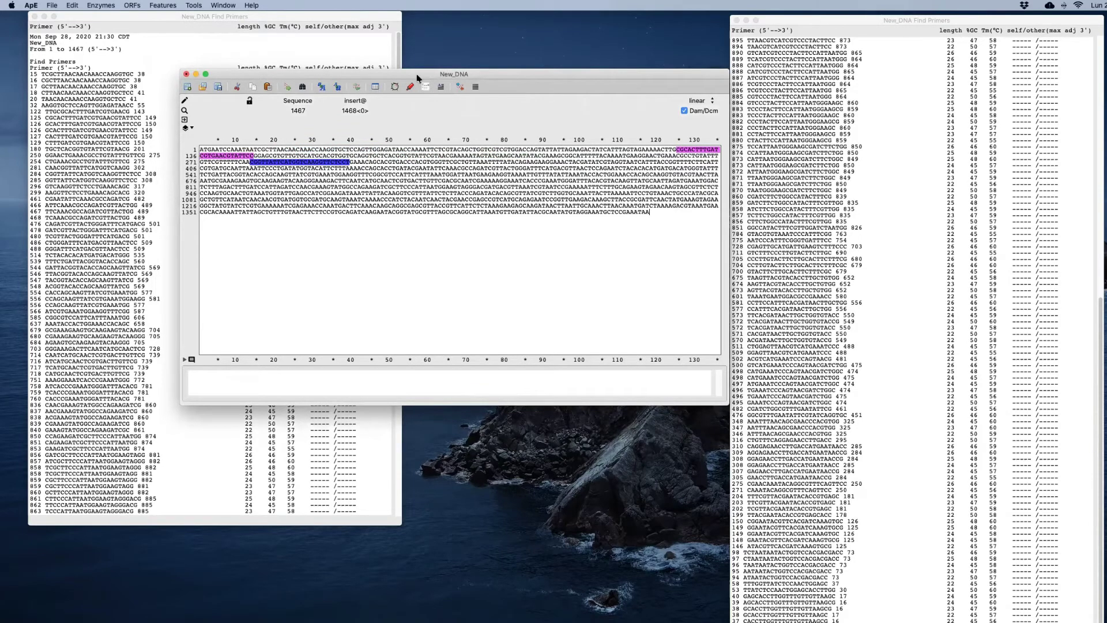
- Switch to Microsoft Word and create a blank document for recording the primers
drag(409, 77, 358, 31)
key(F4)
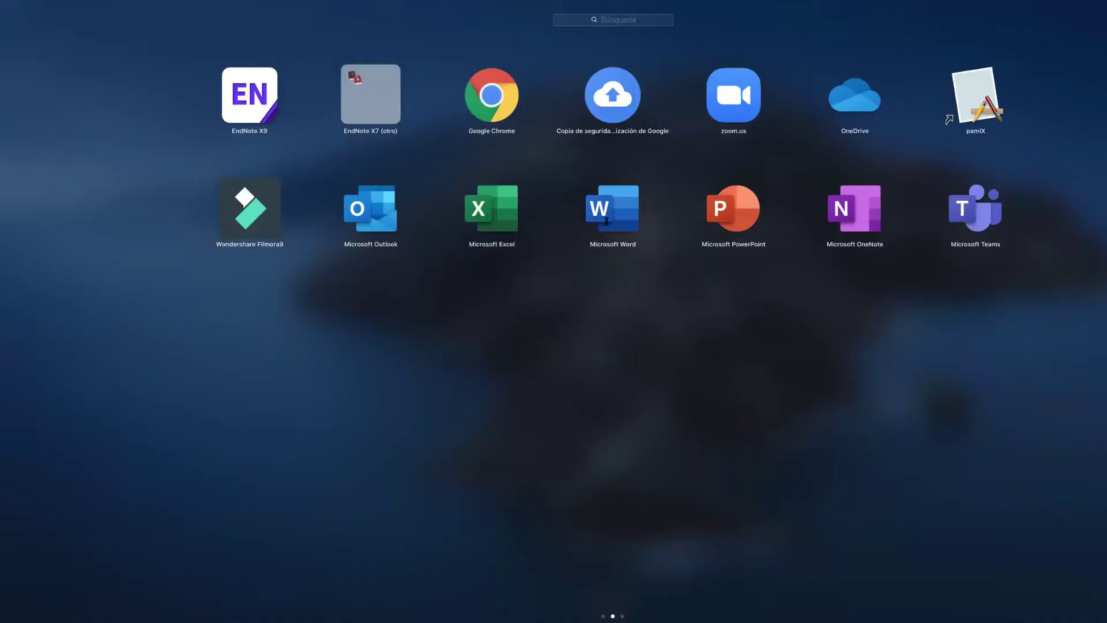
key(Escape)
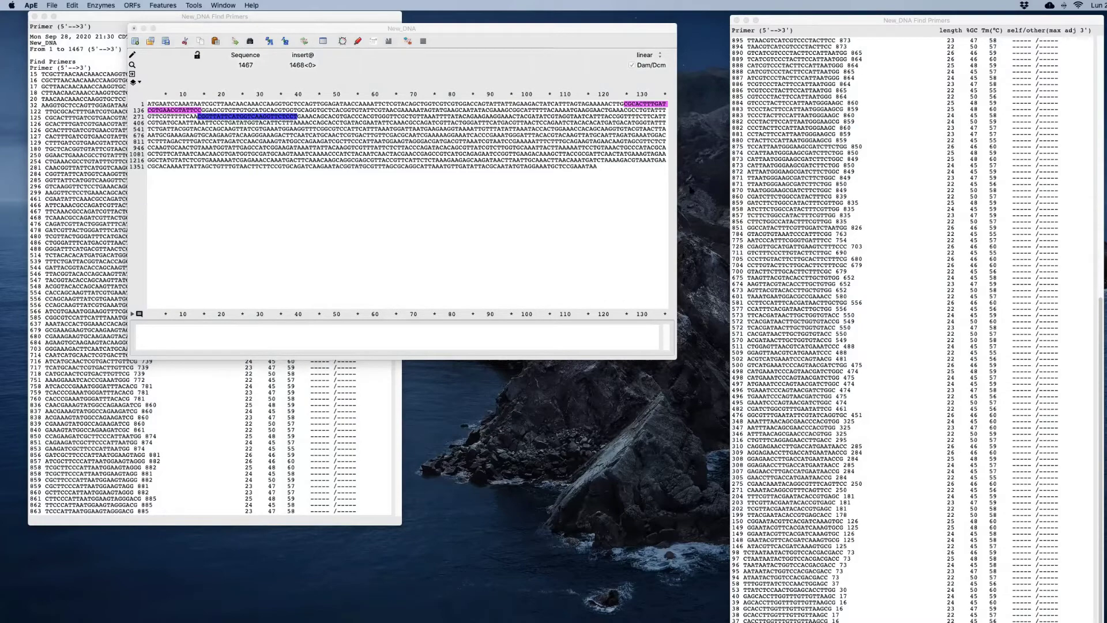
drag(370, 35, 502, 94)
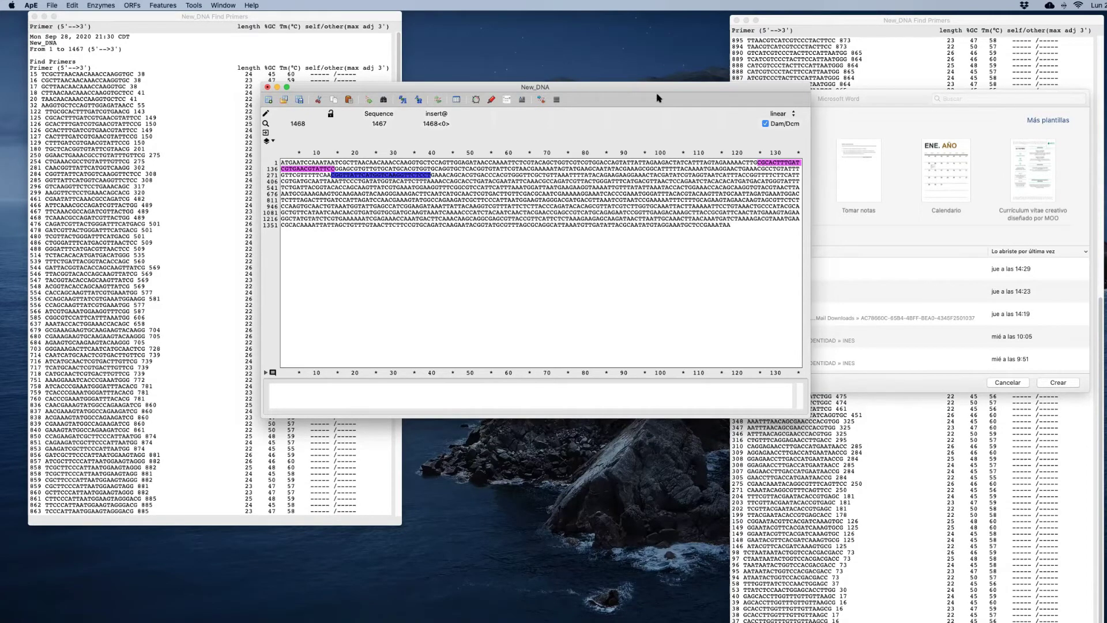
drag(648, 86, 479, 70)
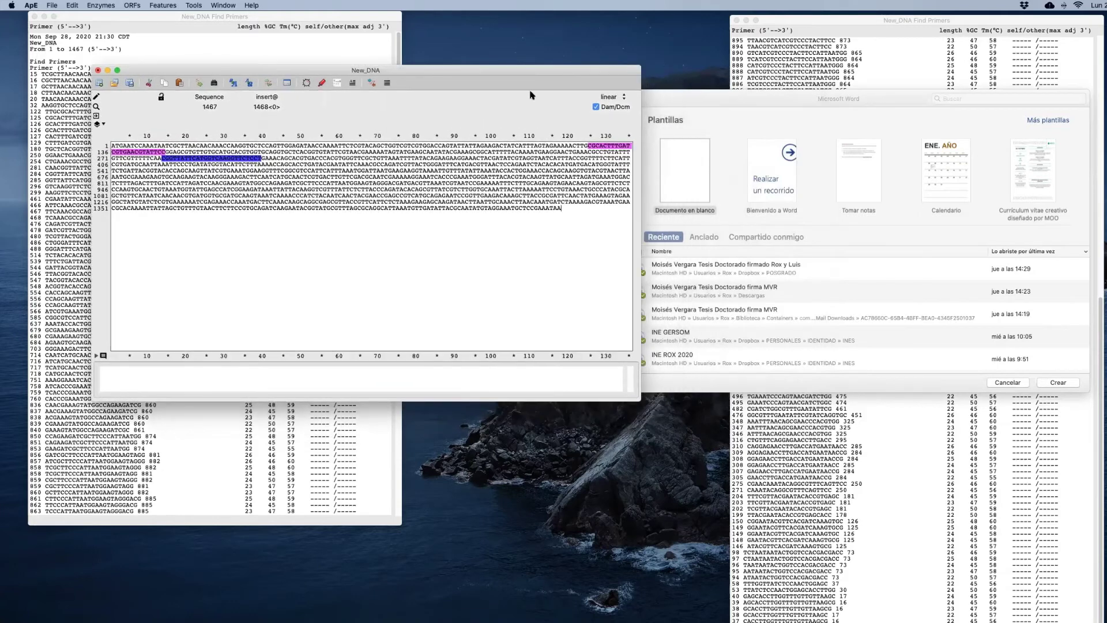
click(691, 161)
click(1057, 382)
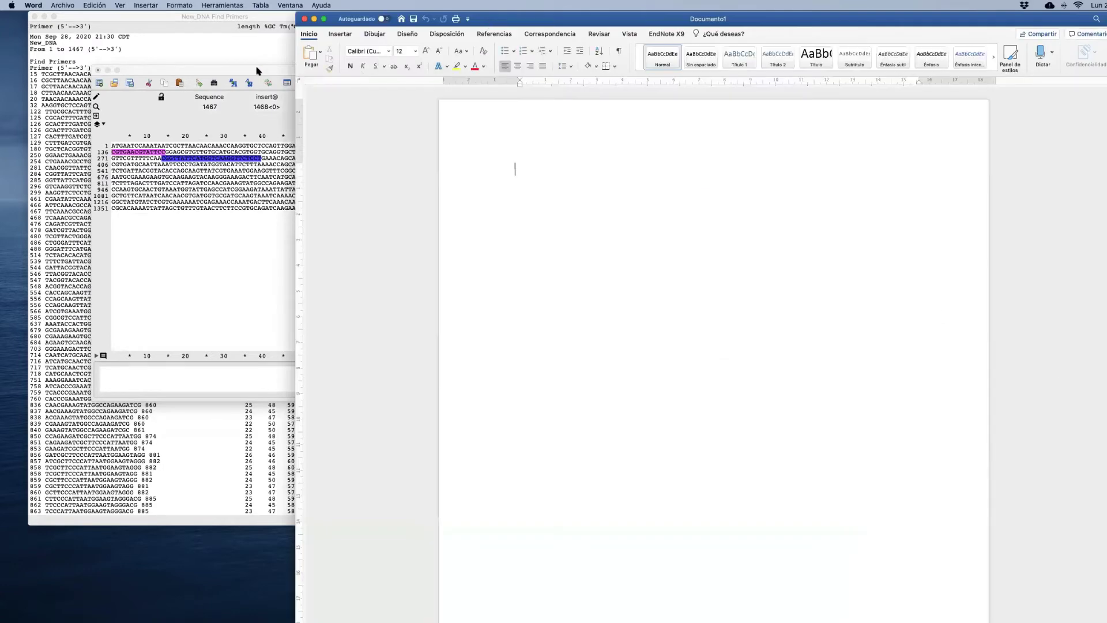
- Copy the fwd2 primer sequence at bases 125 to 149 from ApE and paste it into the blank Word document
click(266, 50)
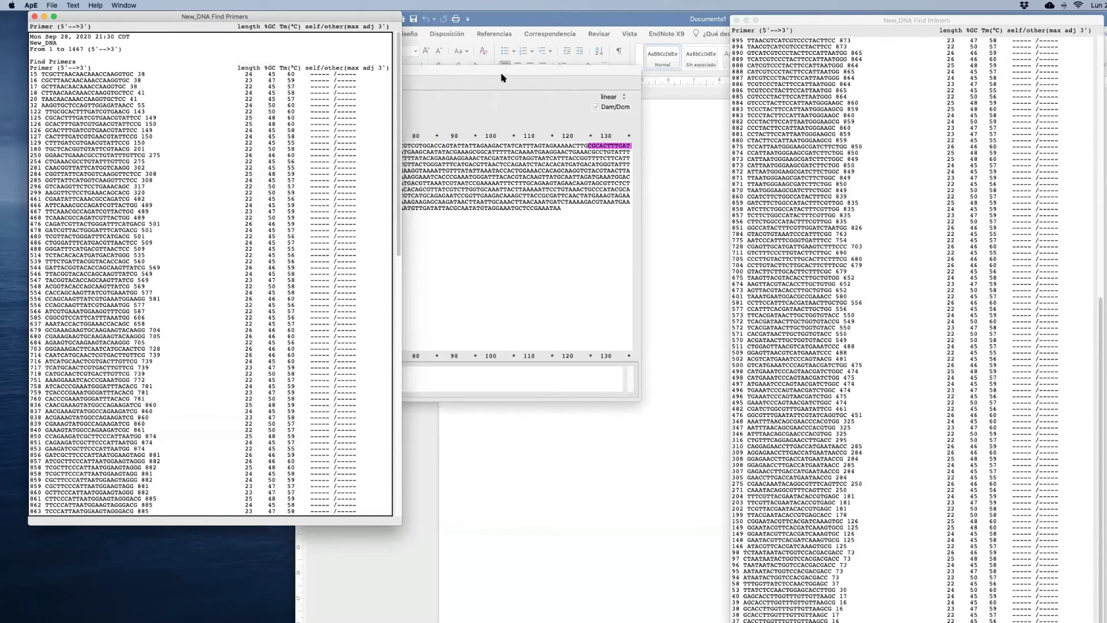
click(500, 70)
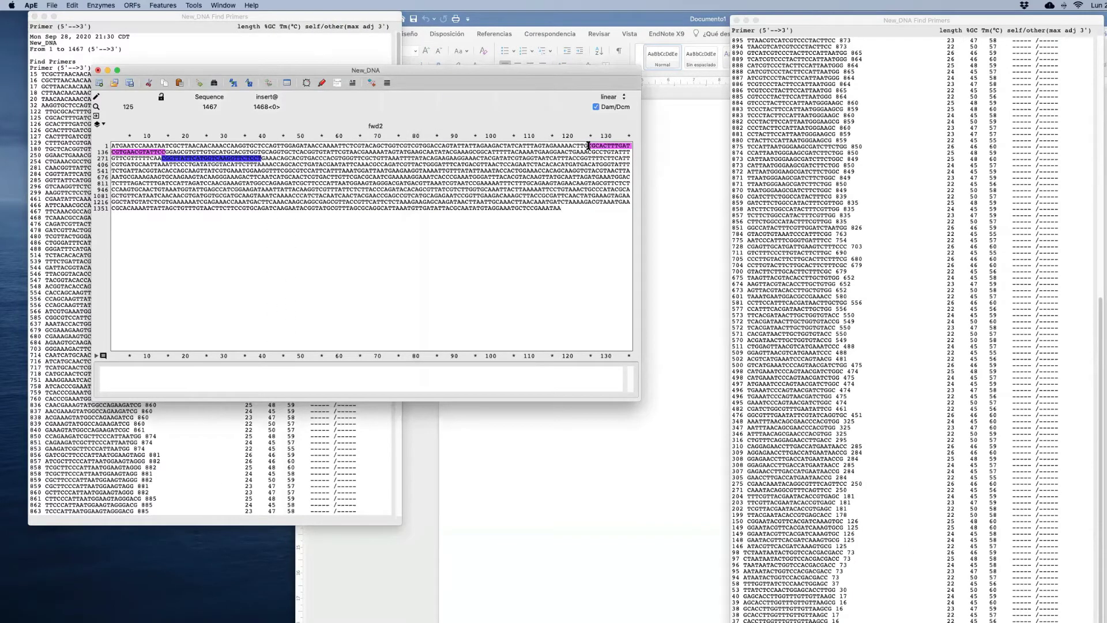
drag(588, 147, 166, 151)
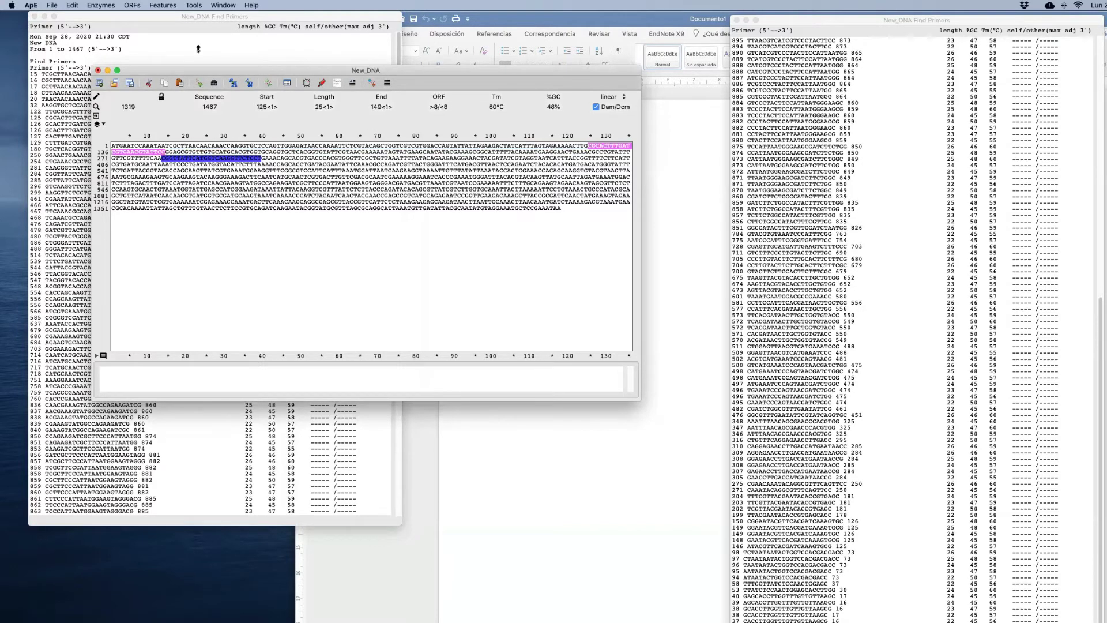
click(70, 6)
click(80, 44)
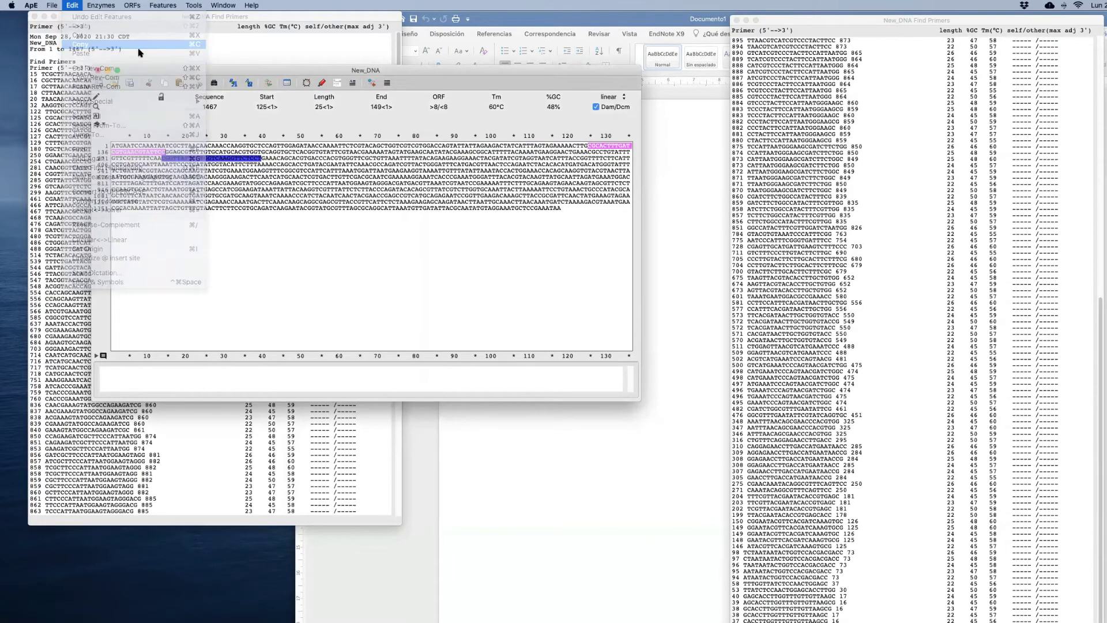
click(661, 236)
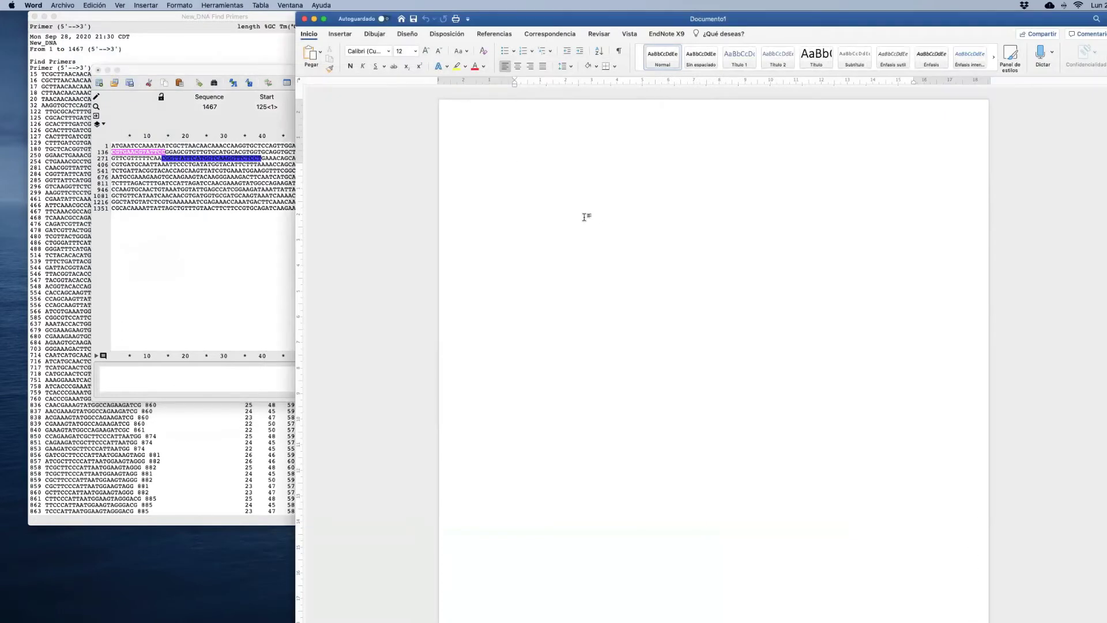
key(super+v)
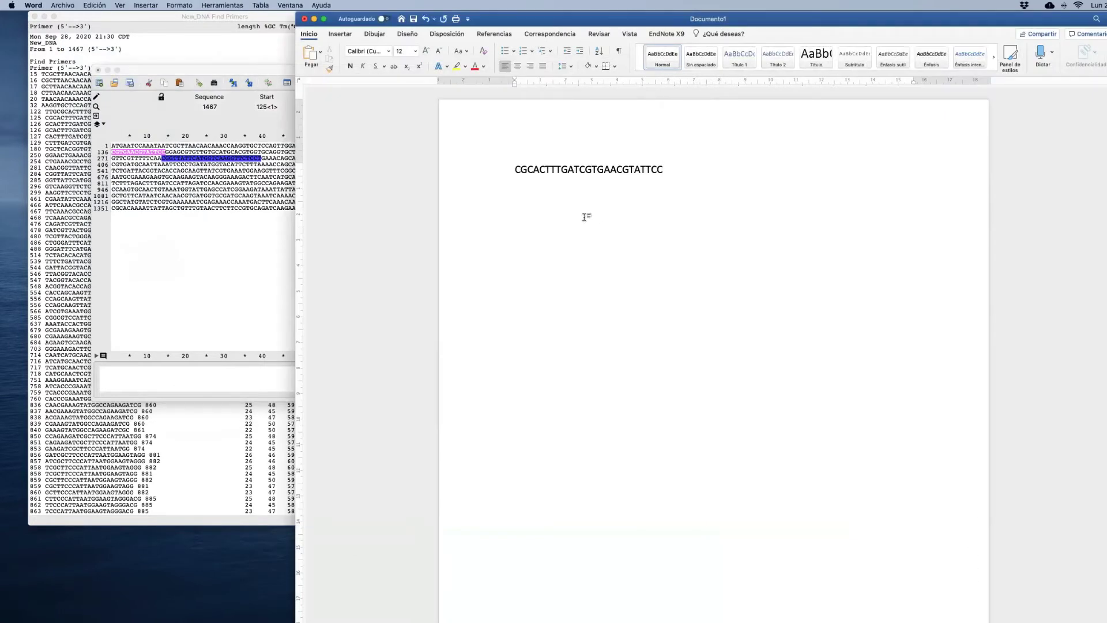
- Add the labels TAMAÑO:, TM= and %GC= on separate lines below the forward primer sequence in Word
key(Return)
click(256, 246)
drag(477, 69, 686, 215)
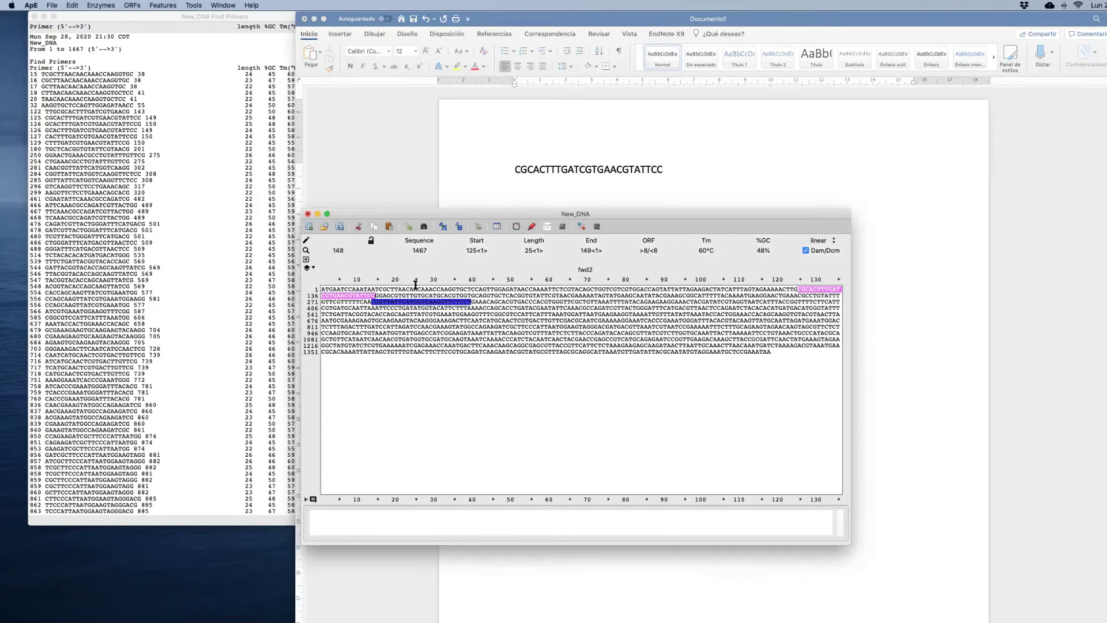
click(698, 172)
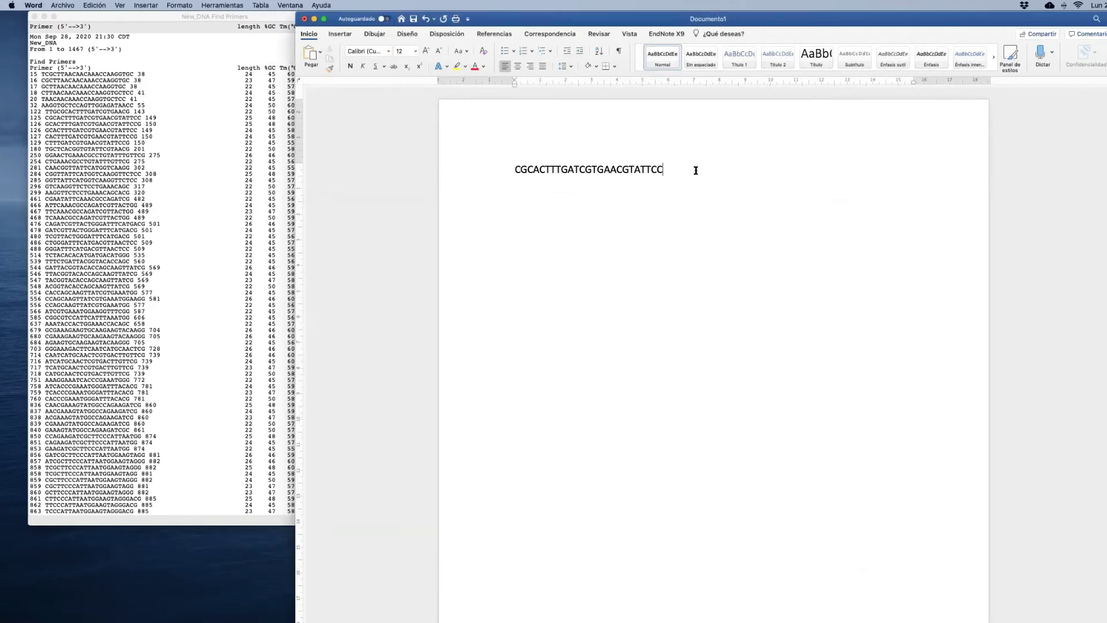
key(Return)
text(TAMAÑO:)
key(Return)
text(TM)
text(= )
text(%GC)
text(=)
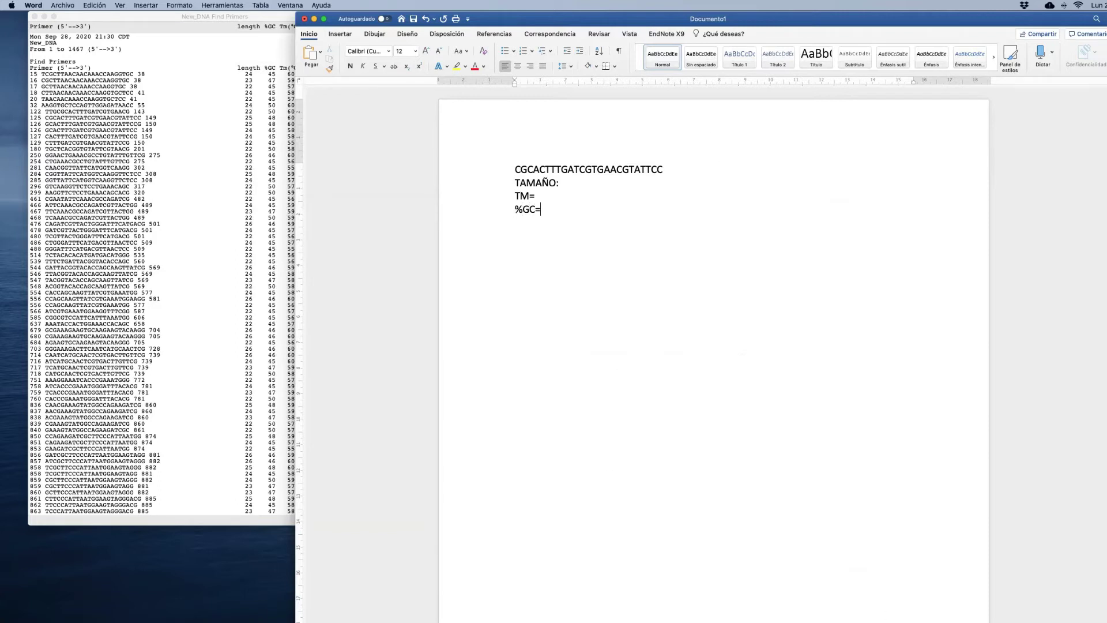
- Check fwd2's properties in ApE and fill in the Word labels with size 25, TM 60ºC and %GC 48%
key(super+Tab)
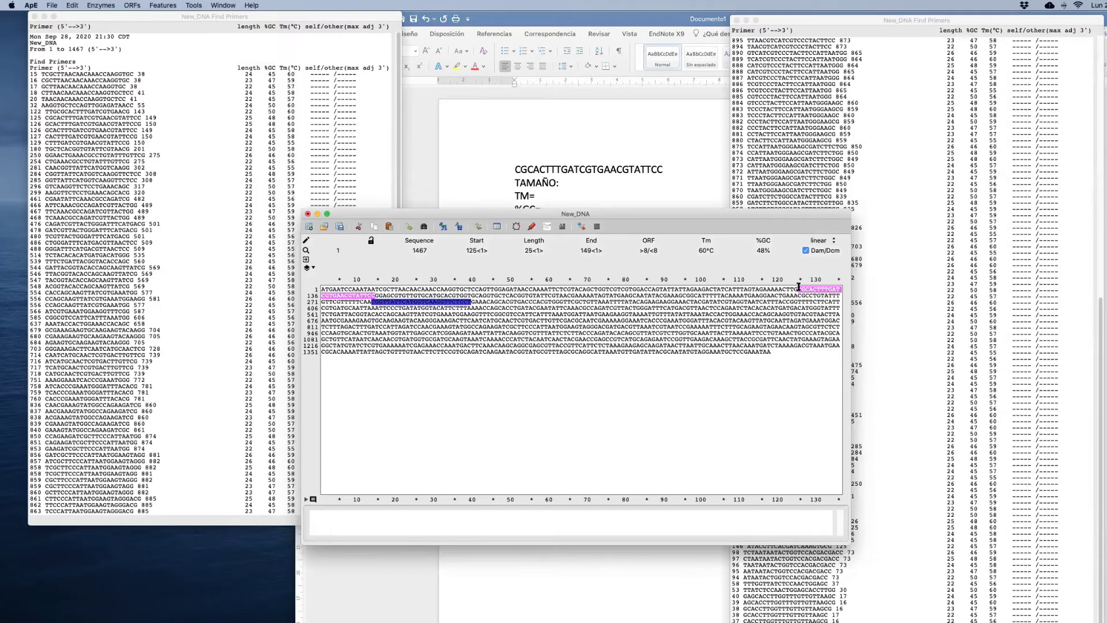
drag(799, 287, 375, 293)
click(574, 182)
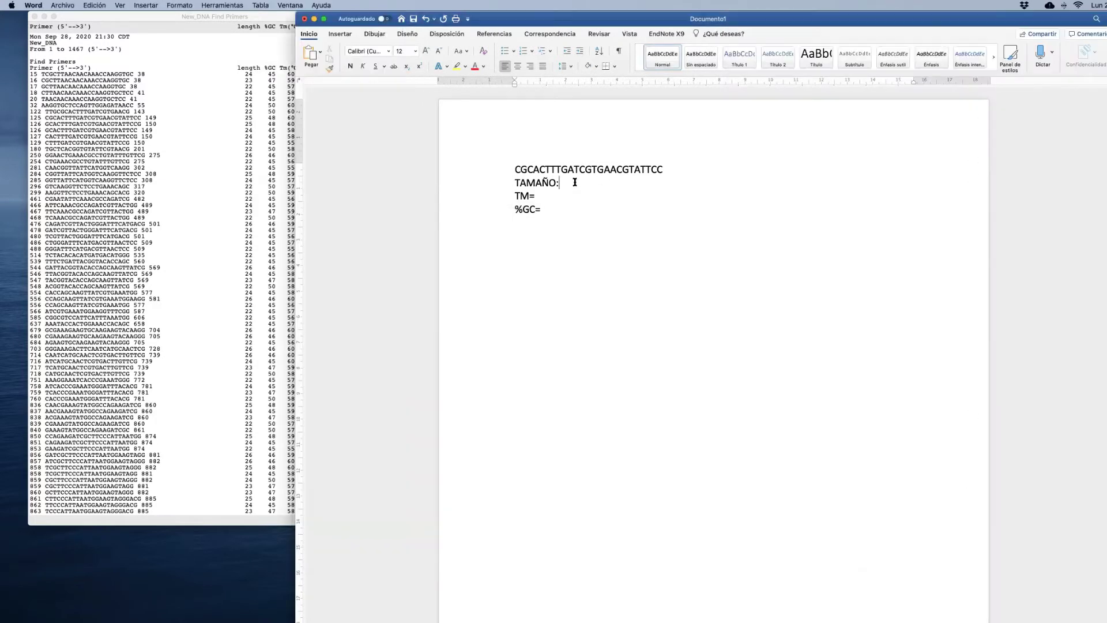
text(25 TM=)
text(60º)
text(C)
key(Down)
text(48%)
key(Return)
key(Return)
- Copy the reverse complement of Rev2 at bases 284 to 309 from ApE and paste it below the forward primer data in Word
key(super+Tab)
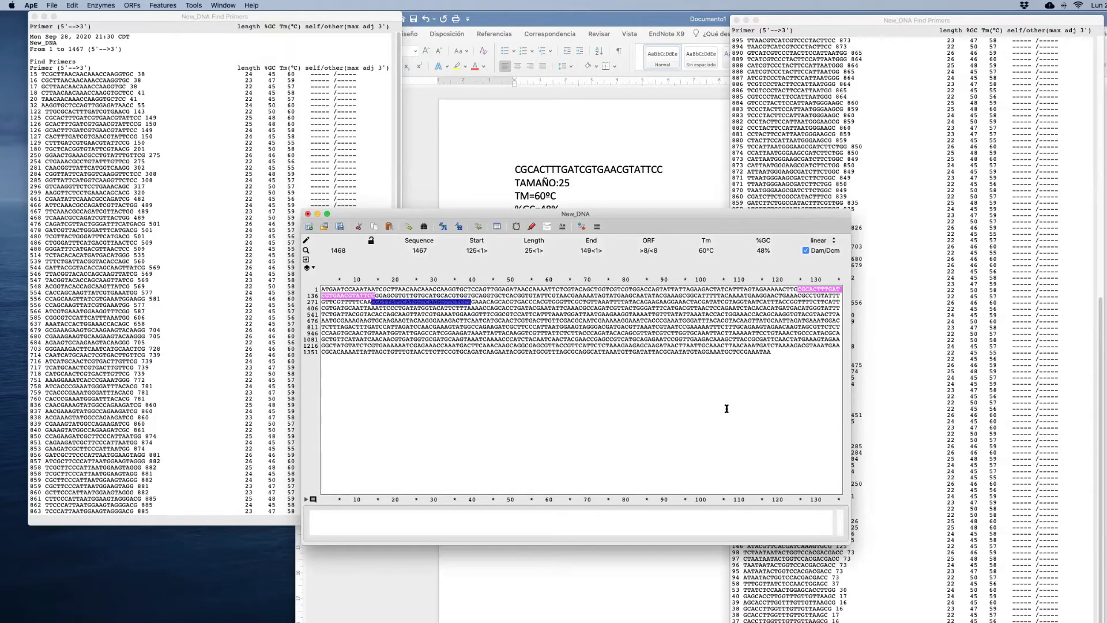
click(496, 304)
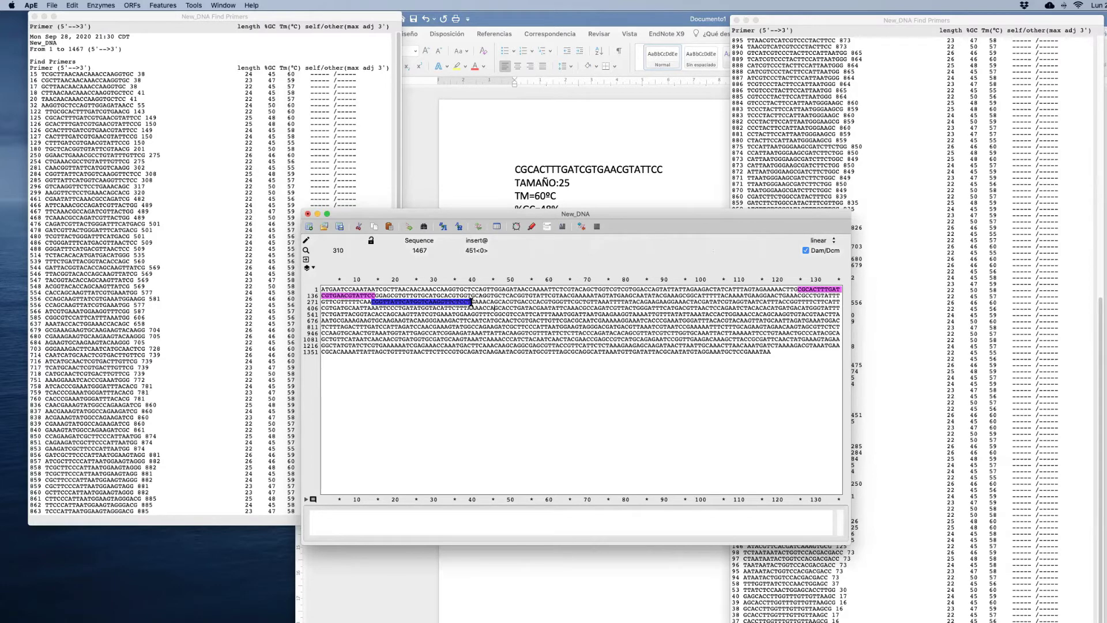
drag(472, 302, 370, 299)
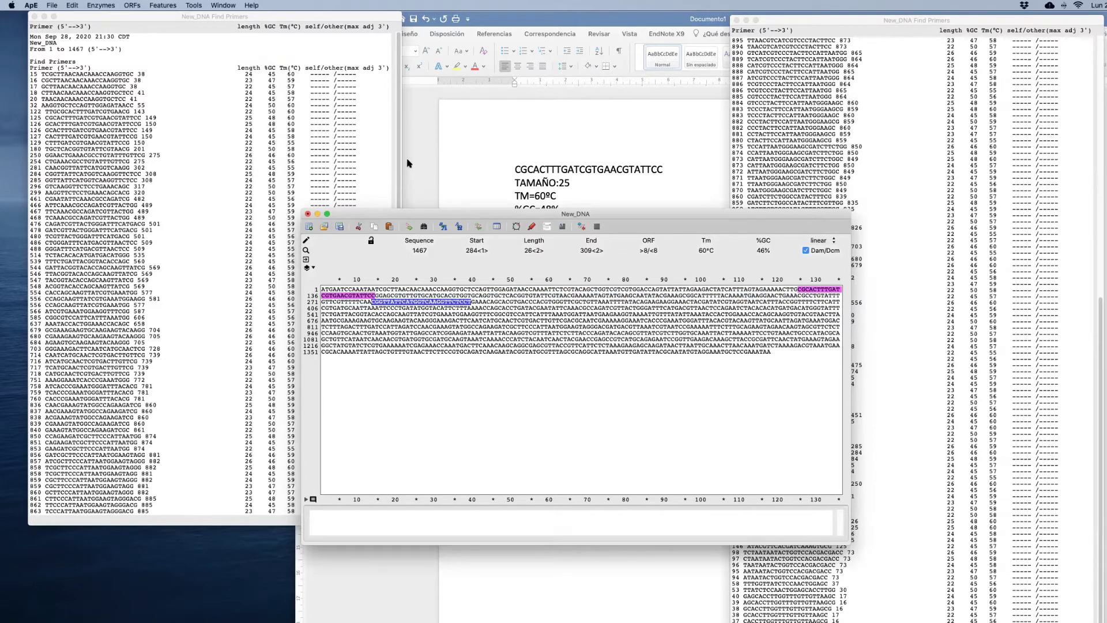
click(73, 7)
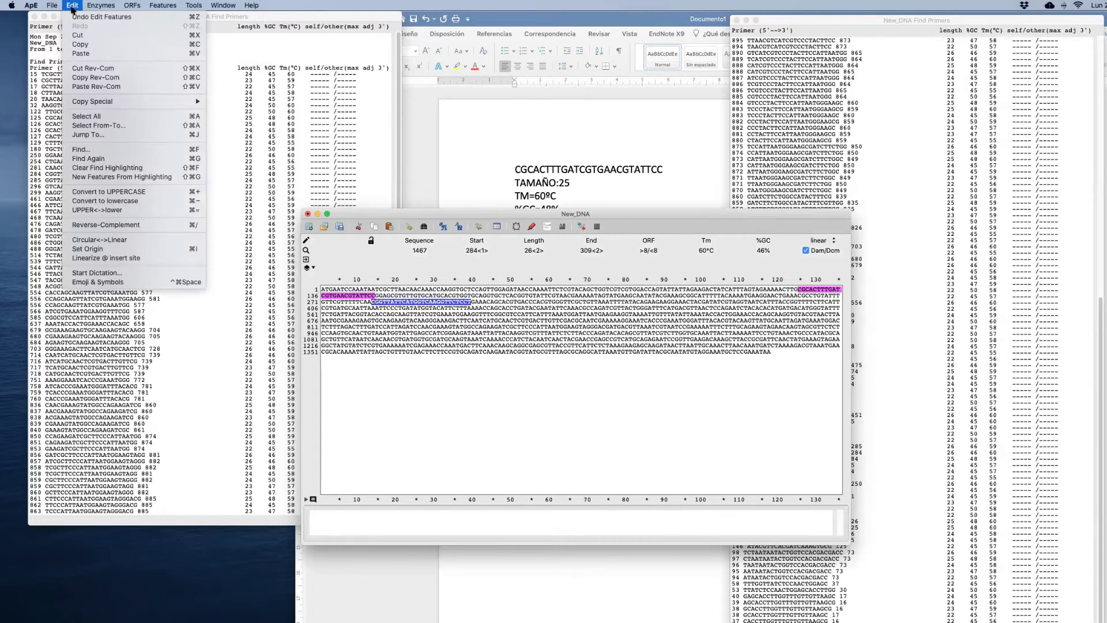
click(112, 78)
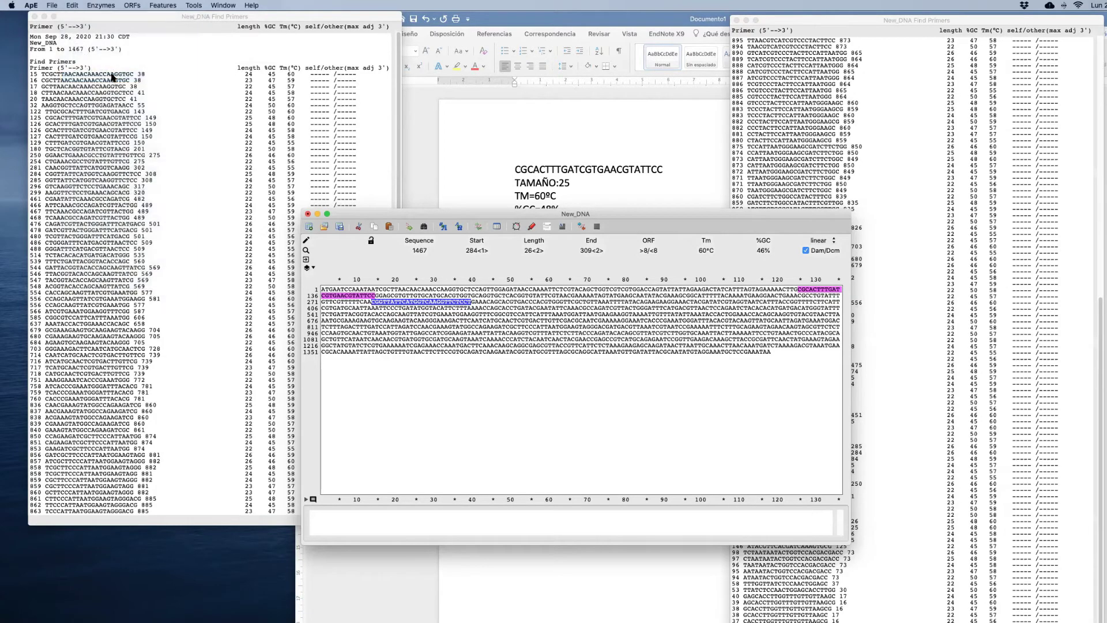
click(605, 198)
click(544, 235)
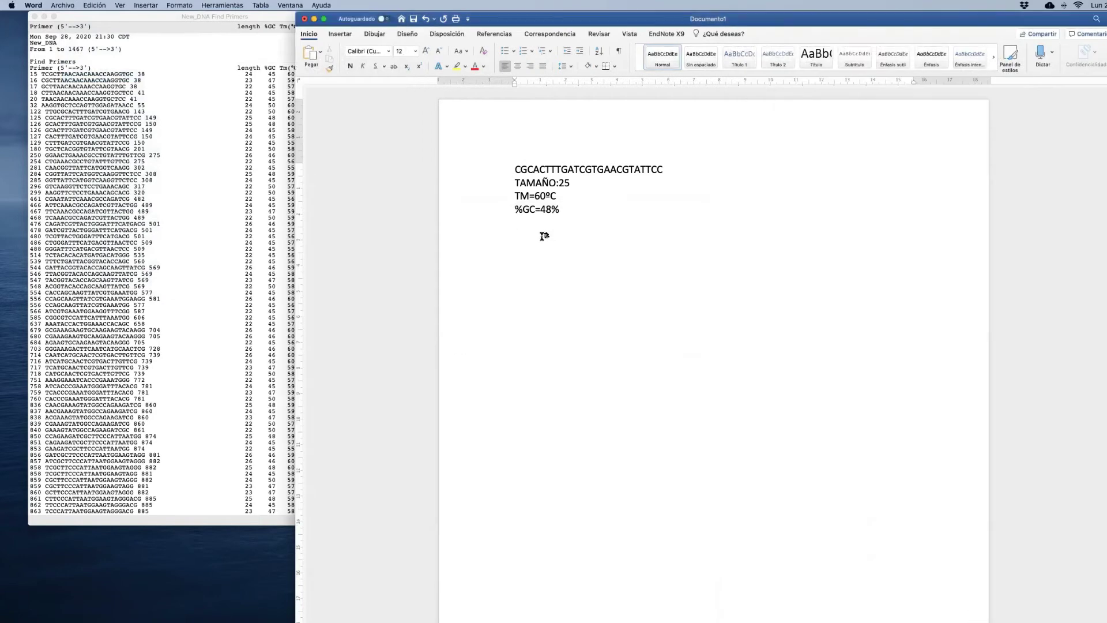
key(super+v)
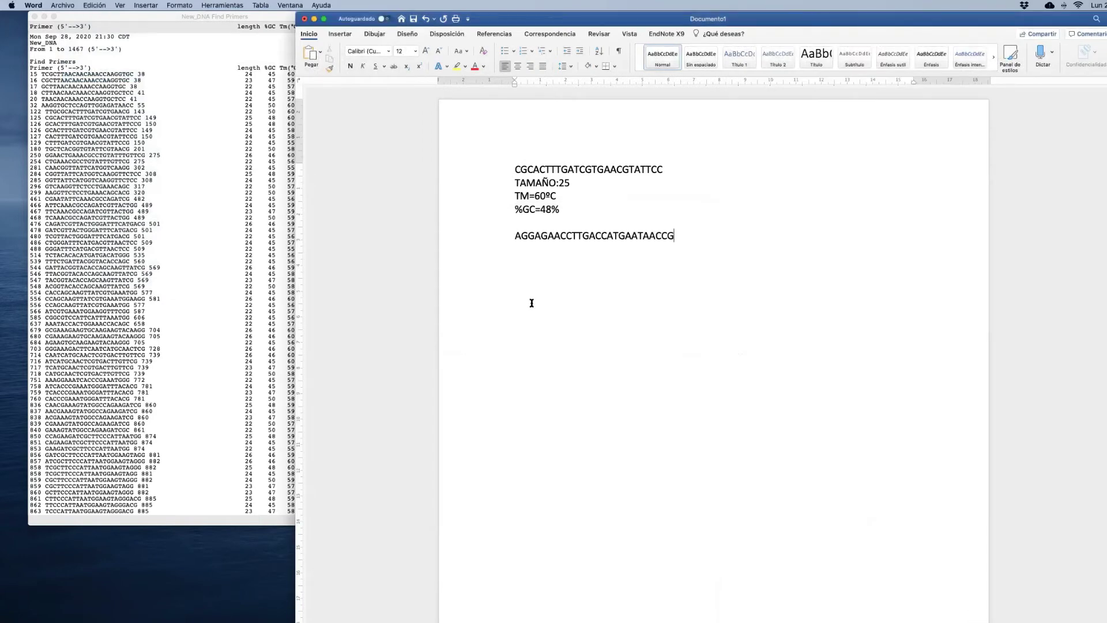
- Reselect the Rev2 primer at bases 284 to 309 in ApE to check its length, Tm and %GC
key(super+Tab)
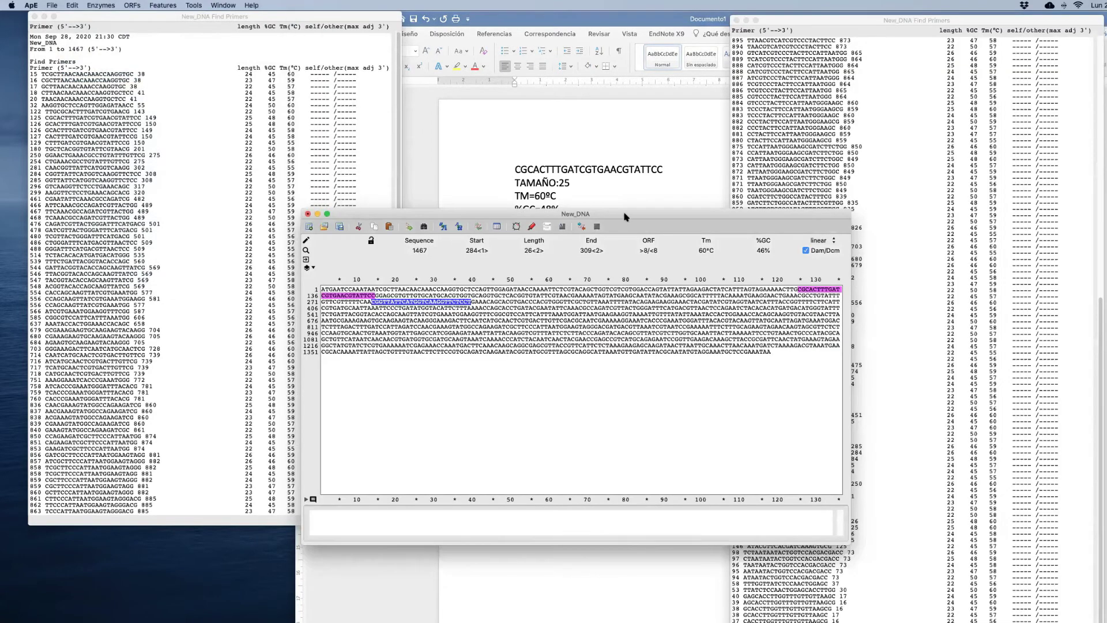
drag(617, 215, 771, 304)
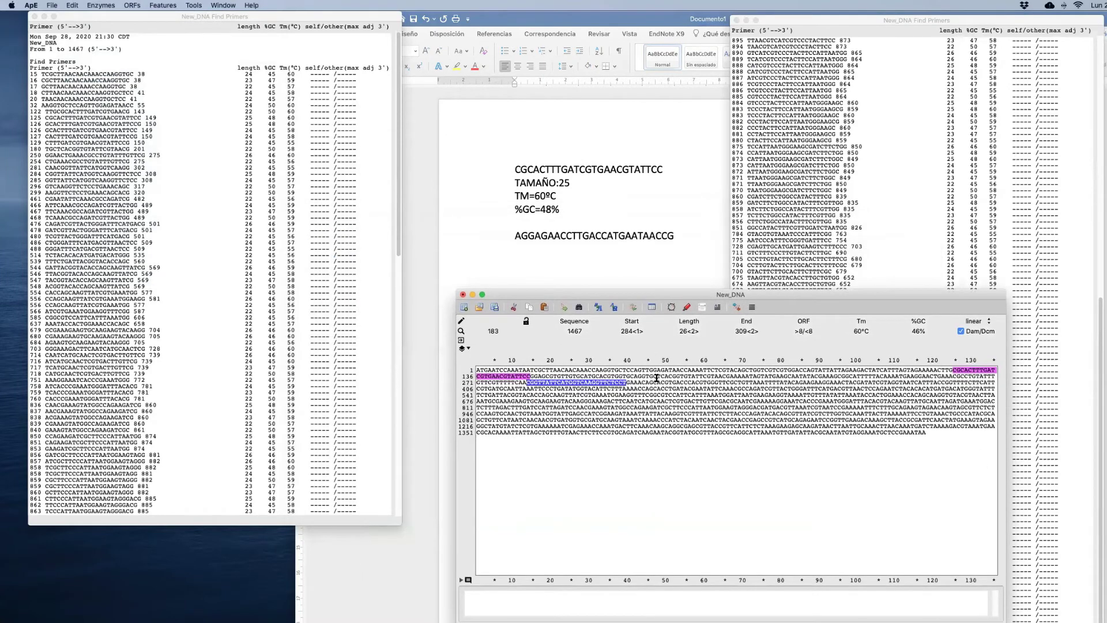
click(627, 380)
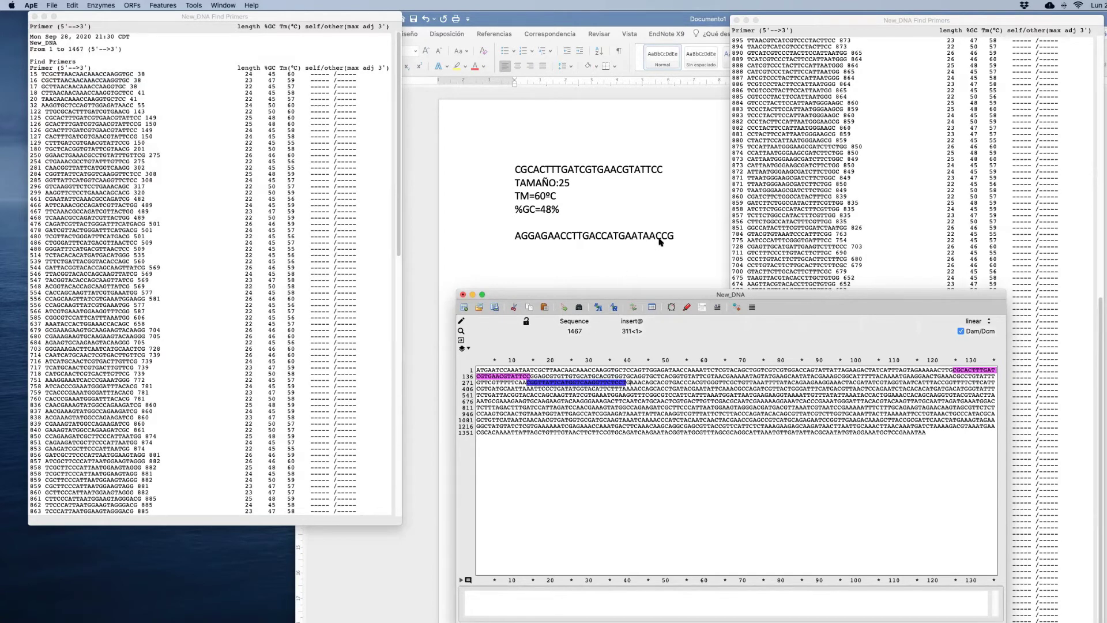
click(588, 255)
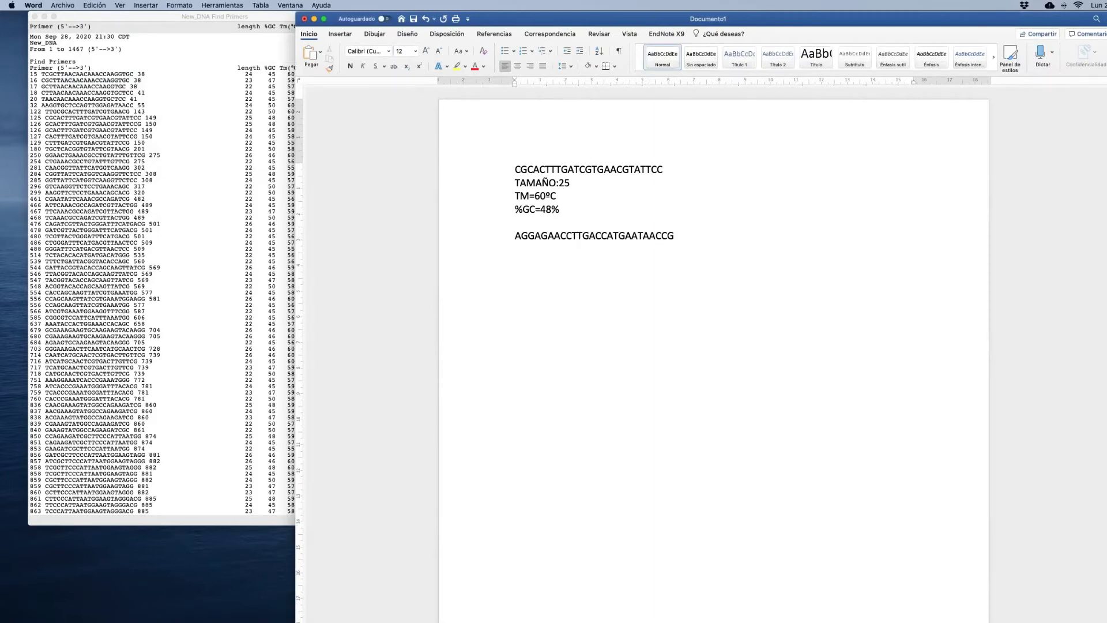
key(Return)
key(super+Tab)
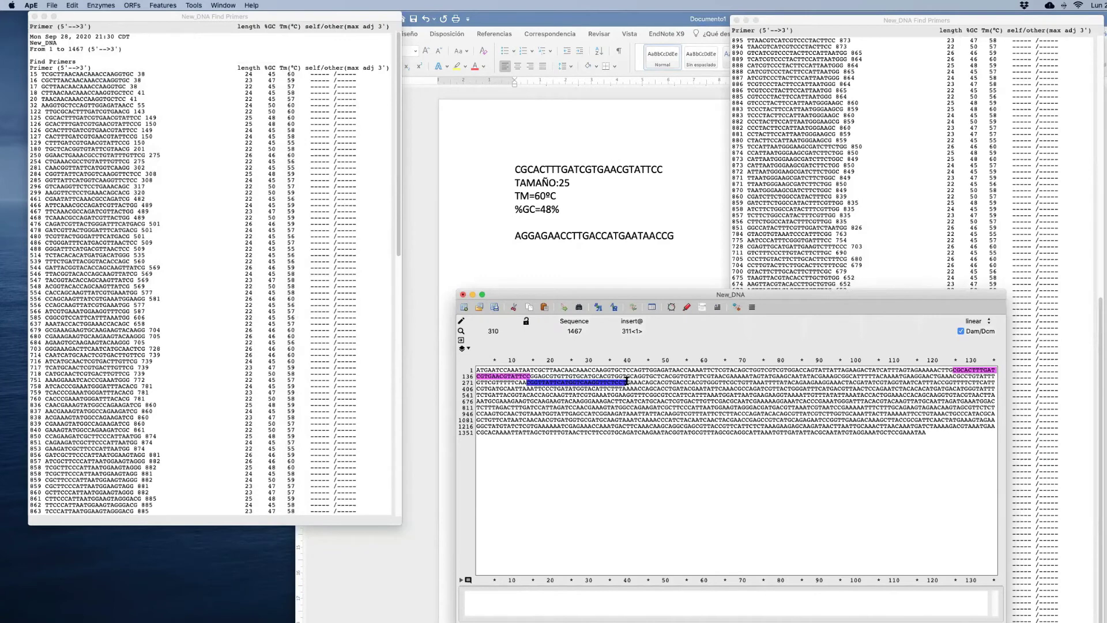
drag(627, 380, 626, 381)
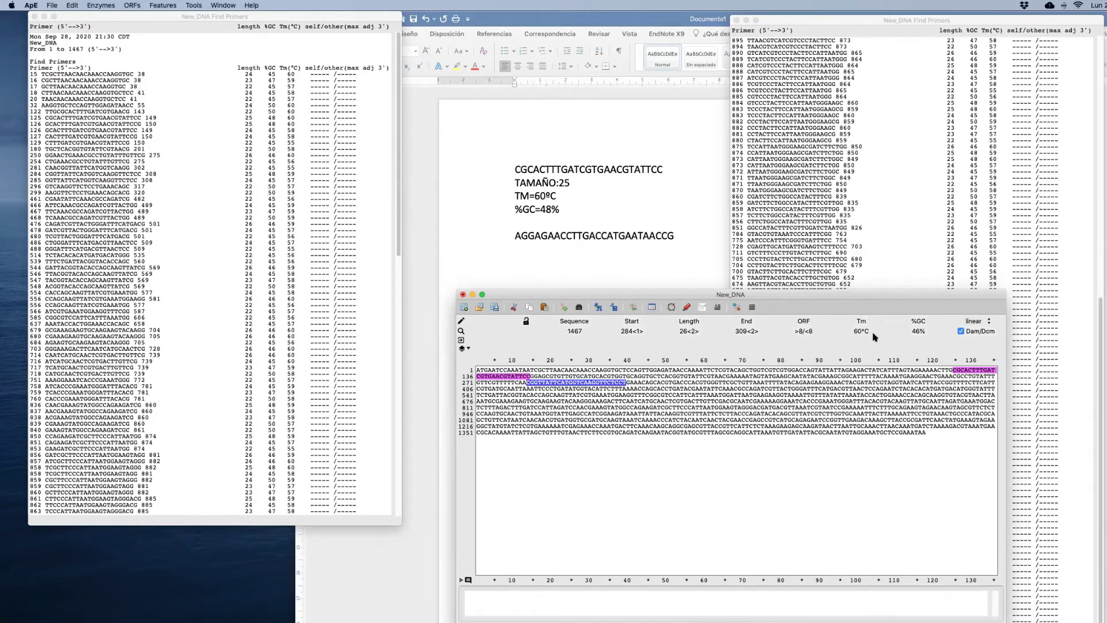
- Duplicate the forward primer's data lines below the reverse primer in Word, changing TAMAÑO to 26 and %GC to 46%
click(574, 263)
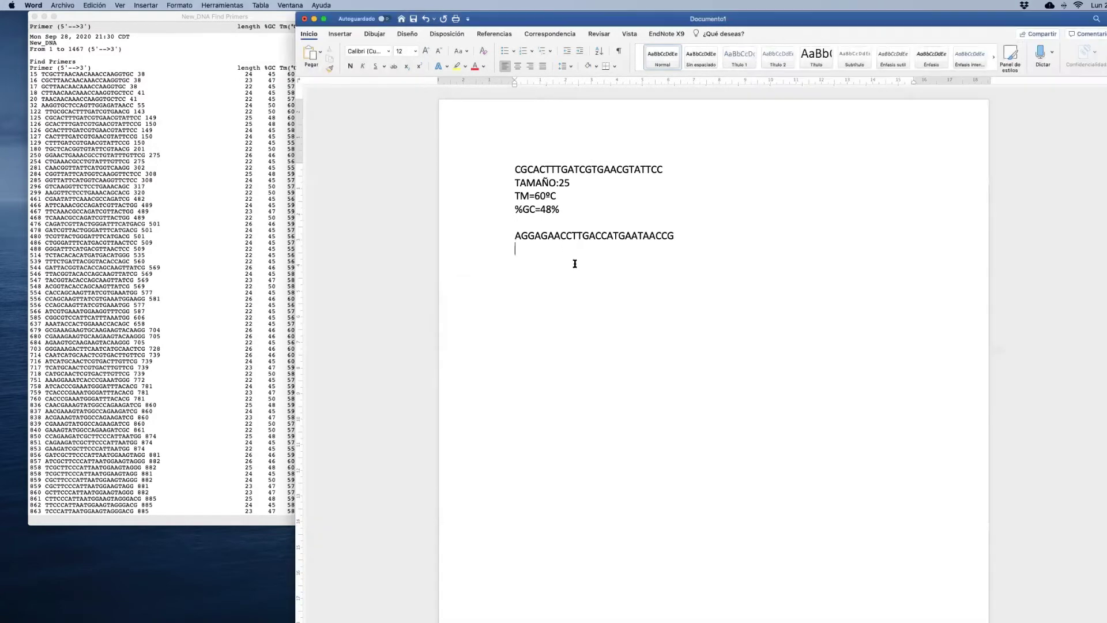
drag(510, 180, 577, 216)
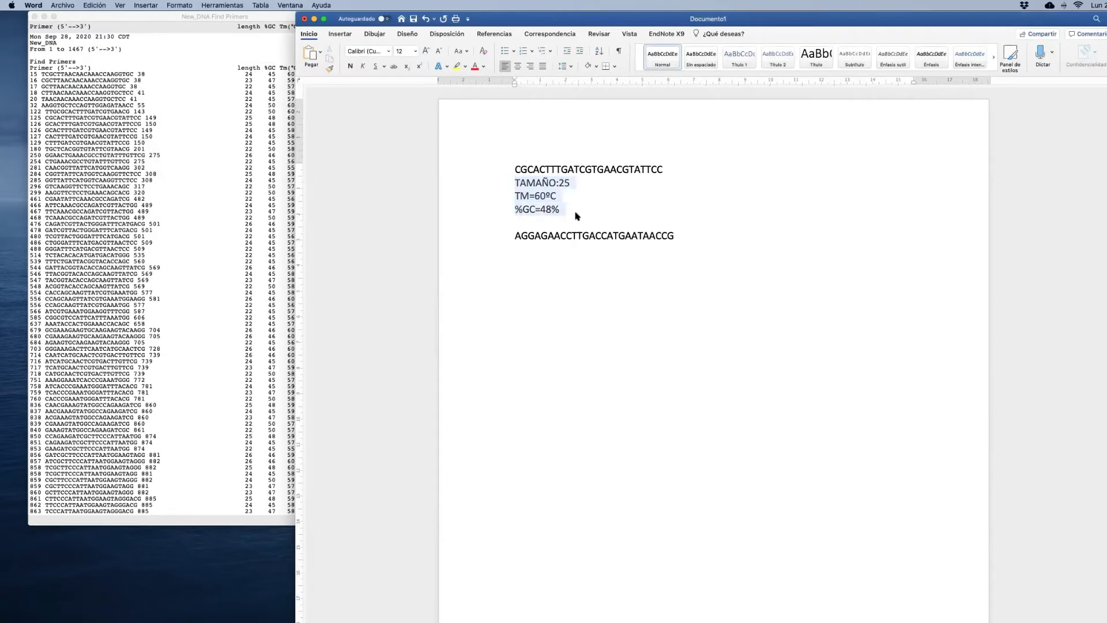
click(546, 271)
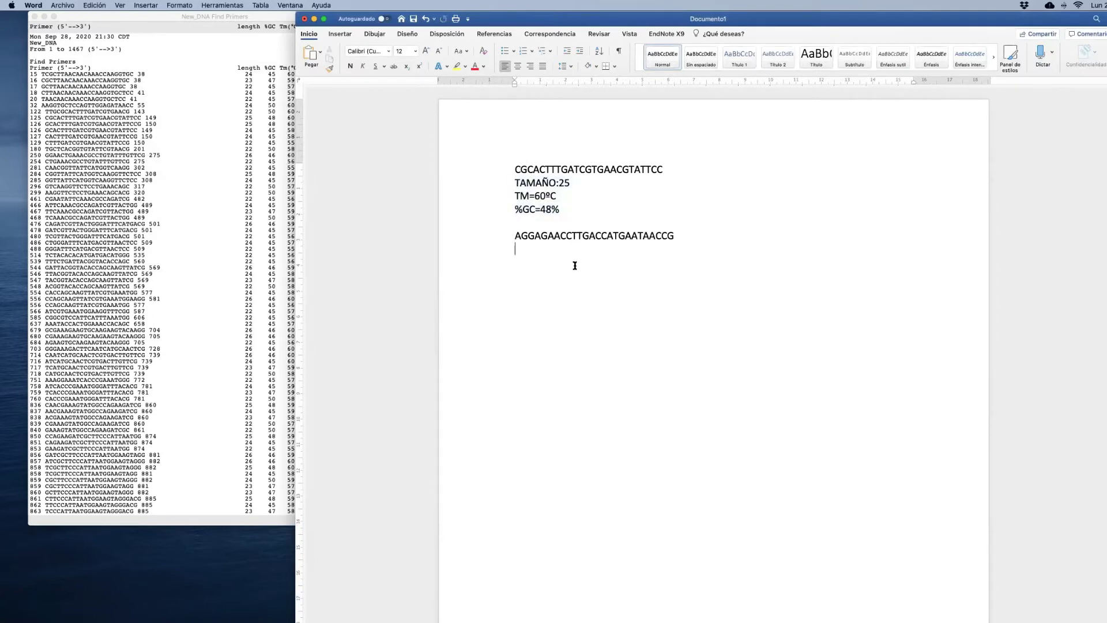
key(super+v)
click(582, 250)
key(BackSpace)
text(6)
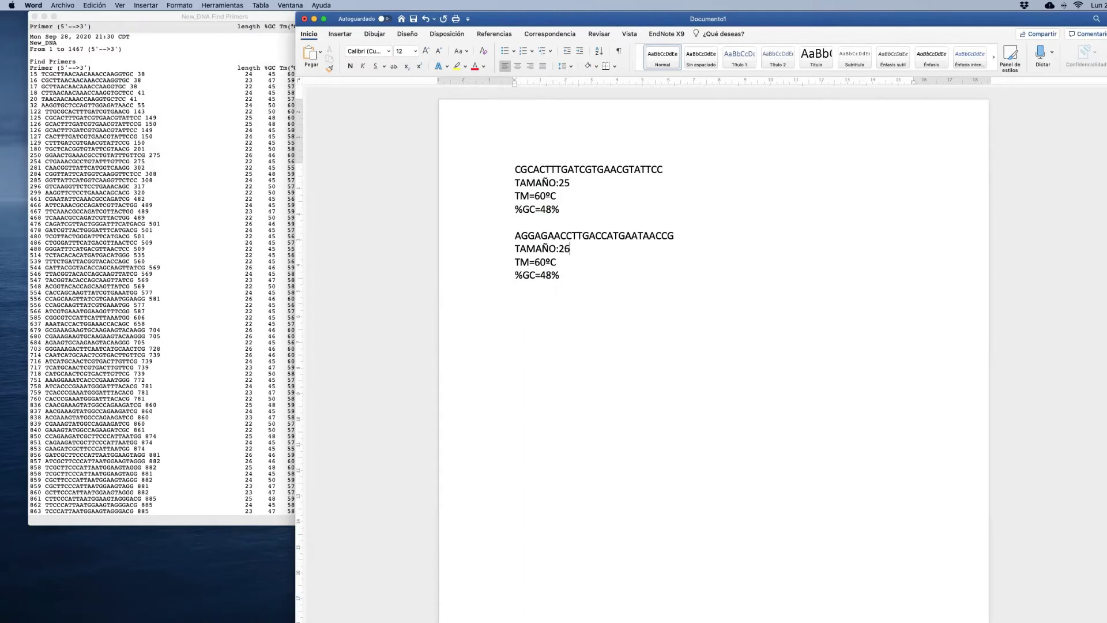
click(551, 277)
key(BackSpace)
key(BackSpace)
text(6%)
- Add the heading REV-COMPLEMENTARIA on its own line above the reverse primer sequence
key(Return)
key(Return)
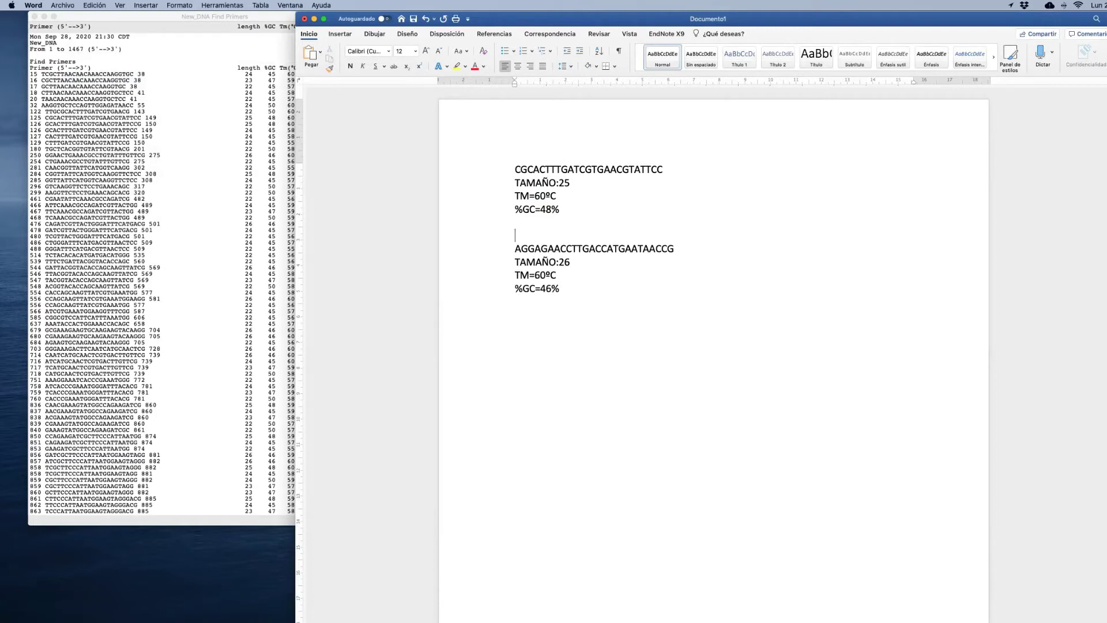
text(REV-COMPLEMENTARIA)
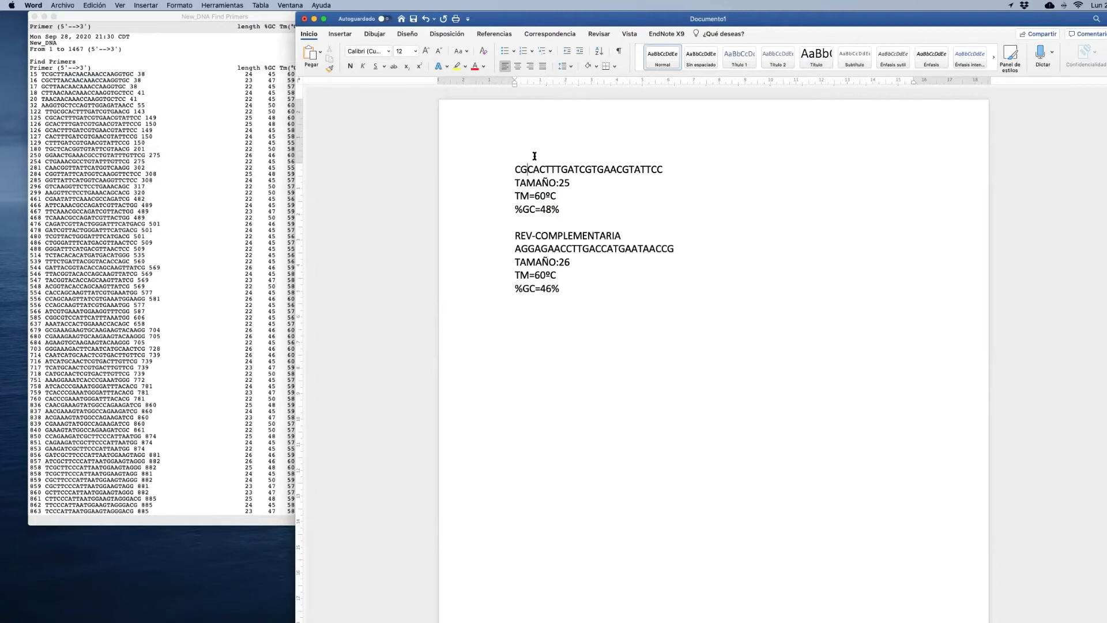
- Add the heading FWD on its own line above the forward primer sequence
key(Left)
key(Left)
key(Return)
text(FWD)
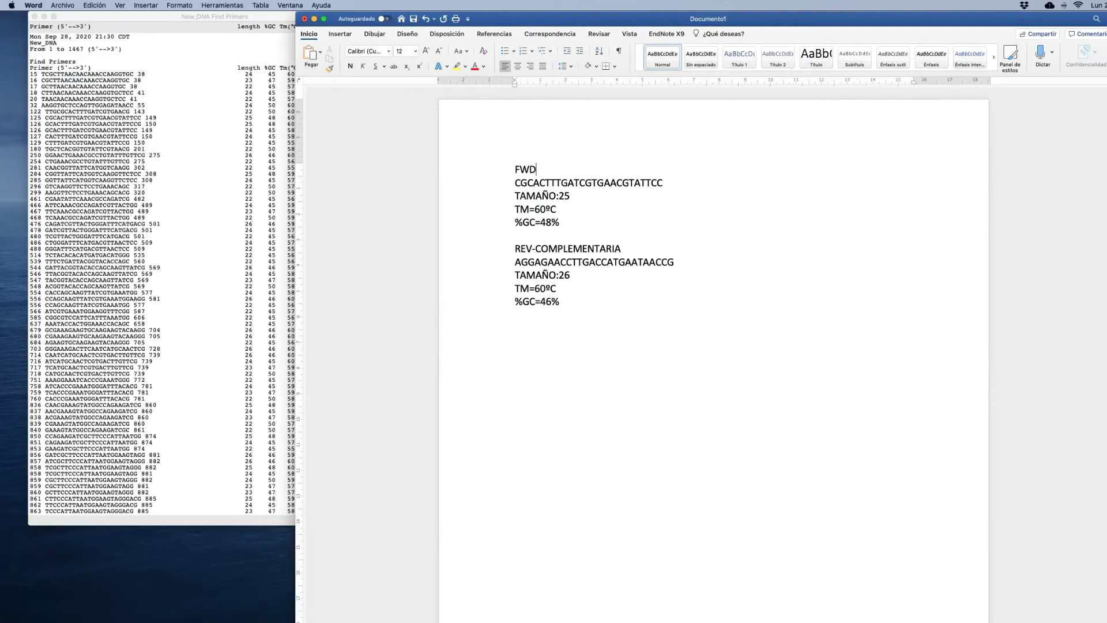
- Insert the primer name REVt-Cat on its own line between the REV-COMPLEMENTARIA heading and the reverse primer sequence
click(534, 209)
key(Return)
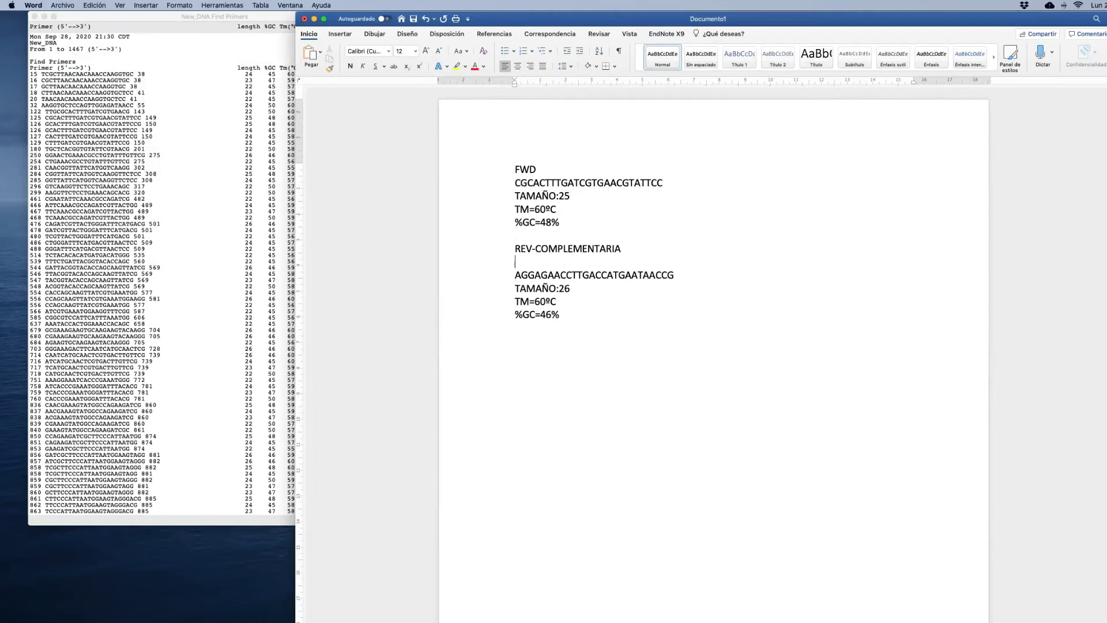
text(REV)
text(t-Cat)
key(Return)
click(580, 325)
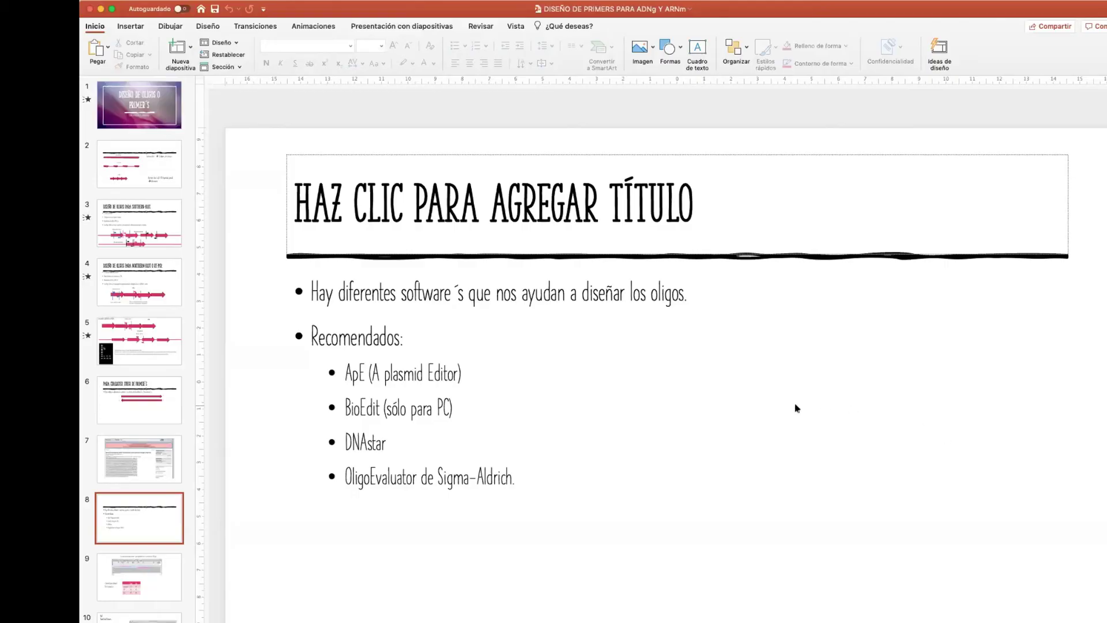
- View slide 9 of the primer design presentation in PowerPoint, about the two primers selected for a 200 bp amplicon
click(140, 562)
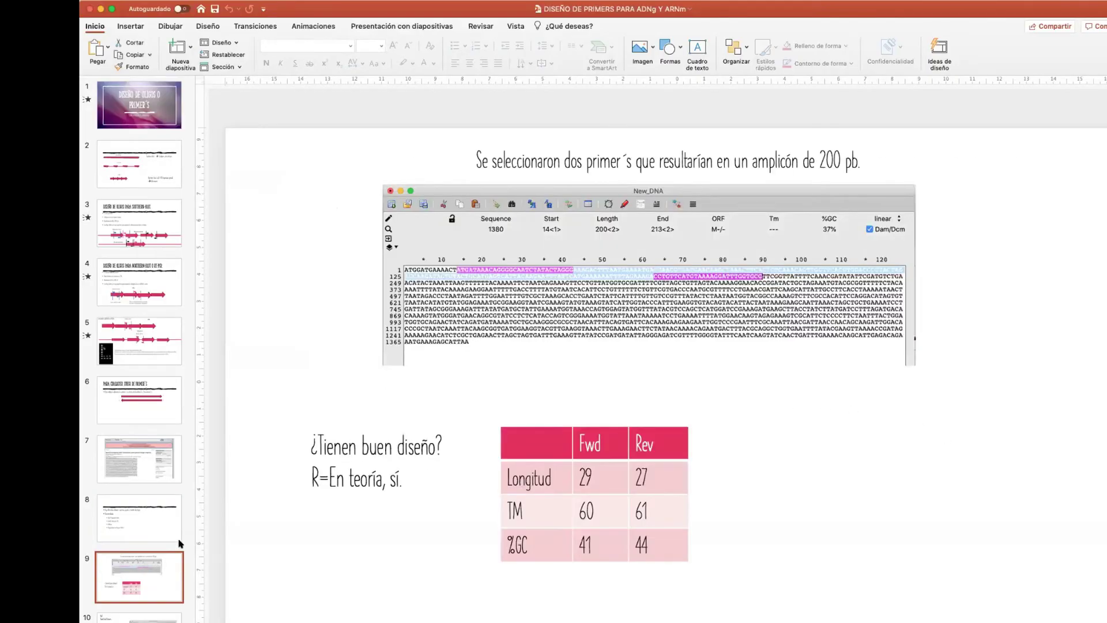
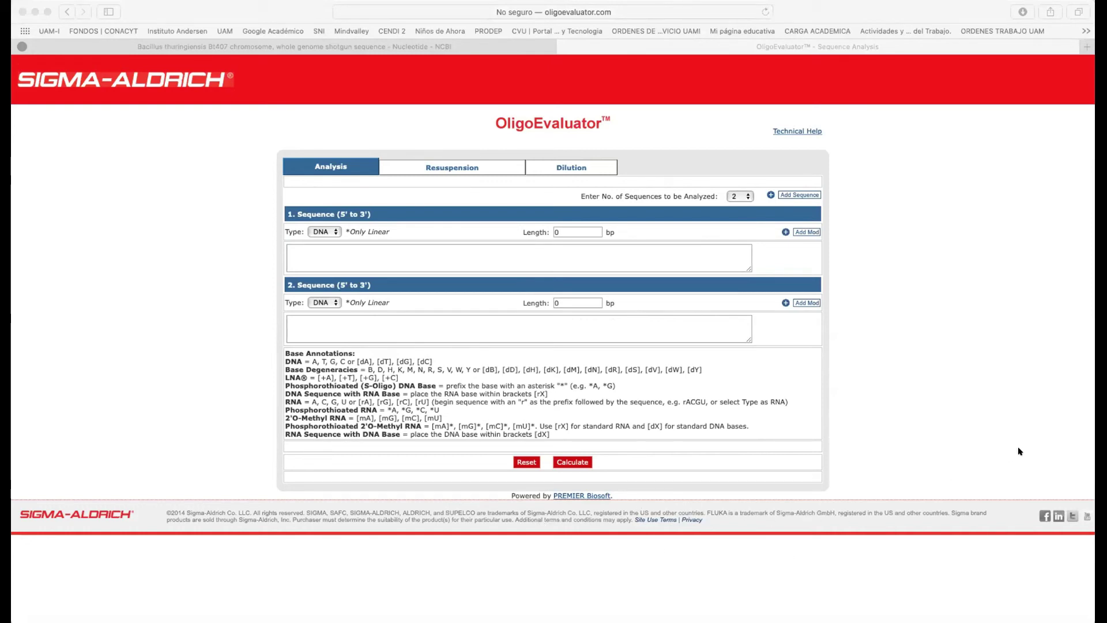
- In OligoEvaluator in the browser, enter CTTCACTCTCAAACAGTTGGTTCACG as sequence 1 and ACATTTCTAGCAGTATCCGGTGTTCC as sequence 2, and calculate the analysis
click(986, 434)
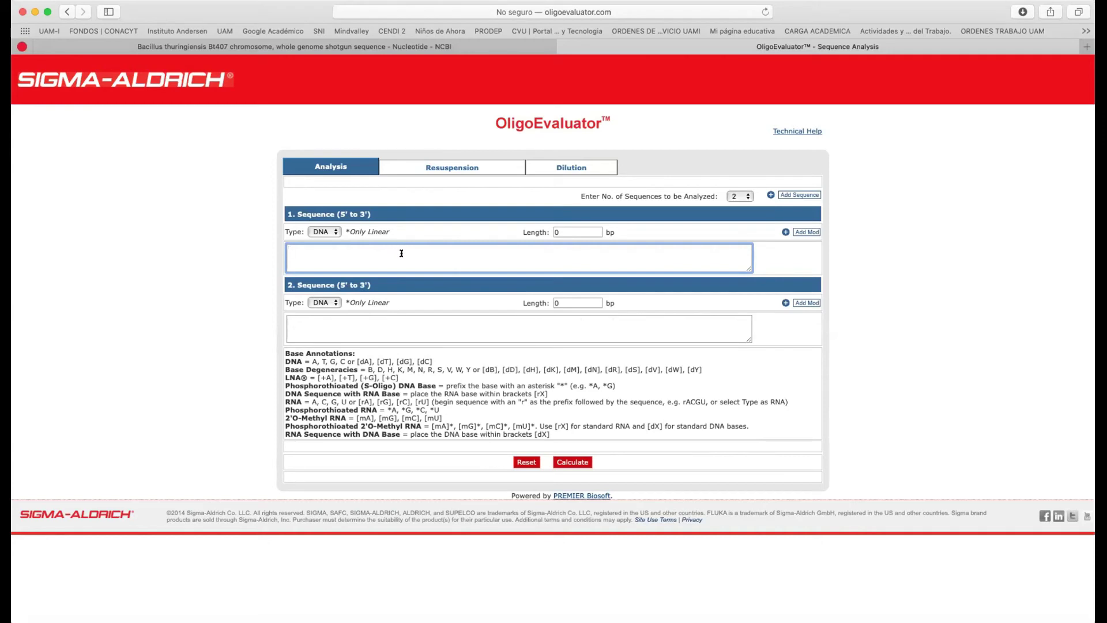
text(CTTCACTCTCAAACAGTTGGTTCACG)
key(super+Tab)
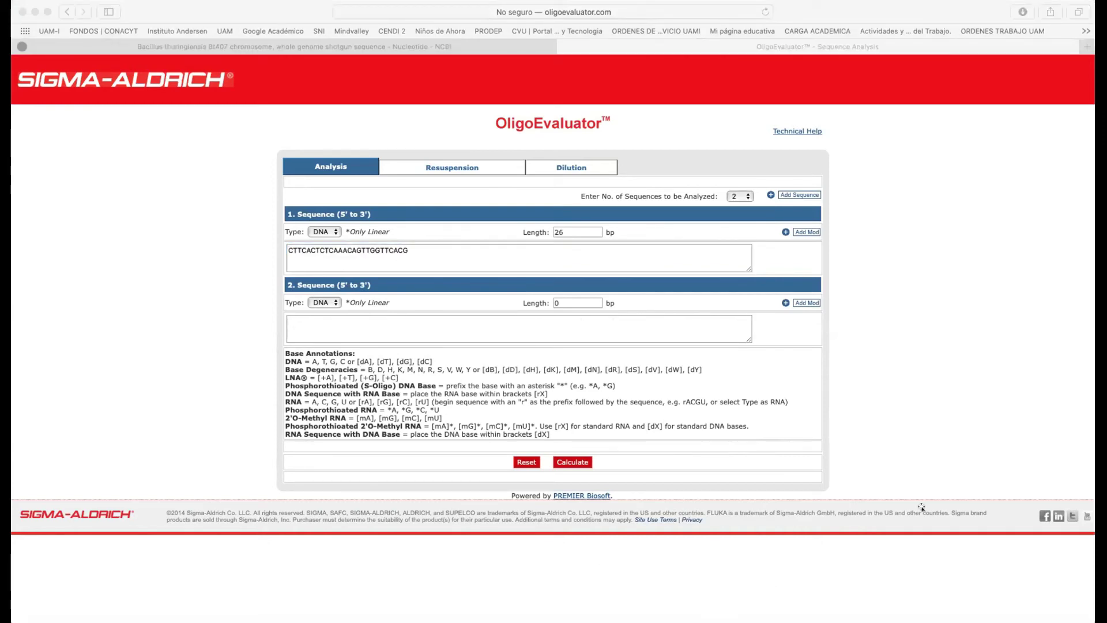
key(super+Tab)
click(381, 331)
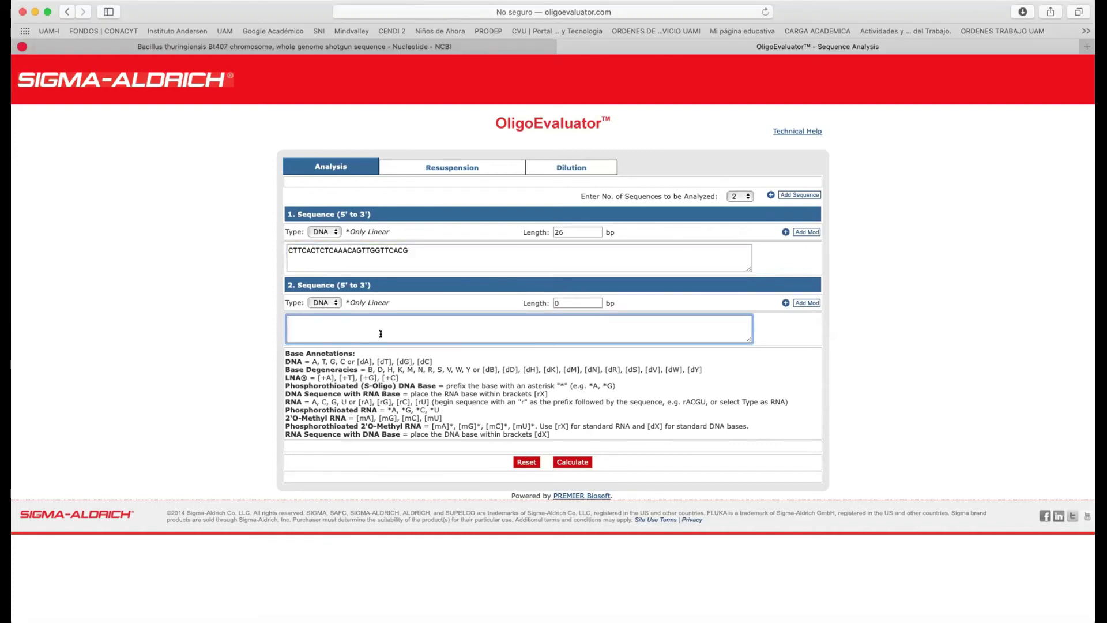
text(ACATTTCTAGCAGTATCCGGTGTTCC)
click(574, 462)
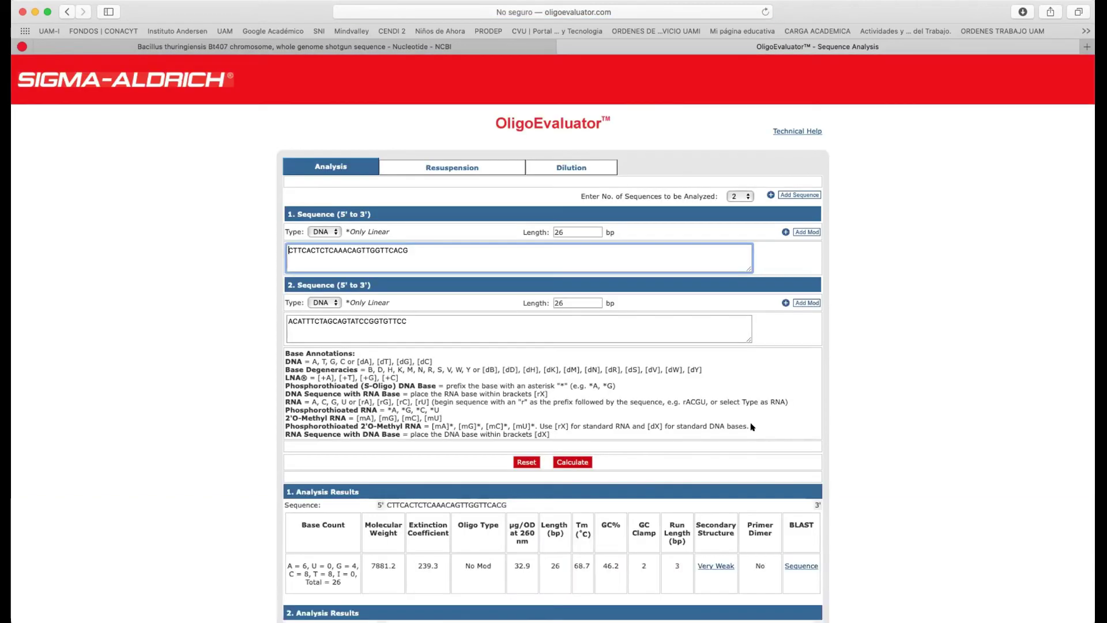
- Check the analysis results for both primers and inspect the predicted secondary structures of the first one
scroll(752, 426, down, 5)
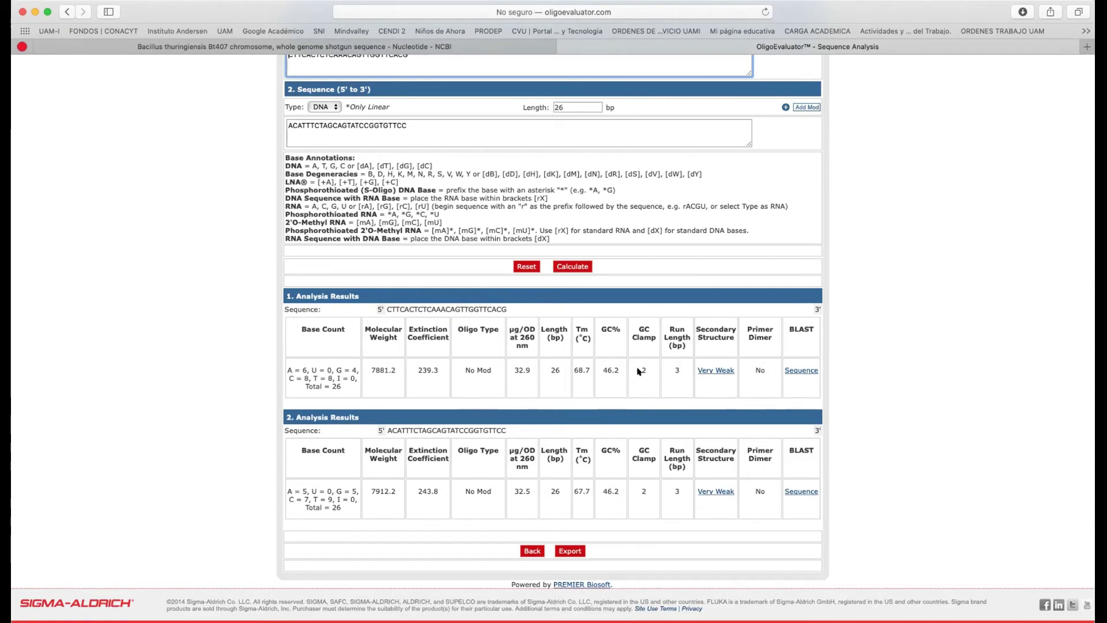
click(712, 369)
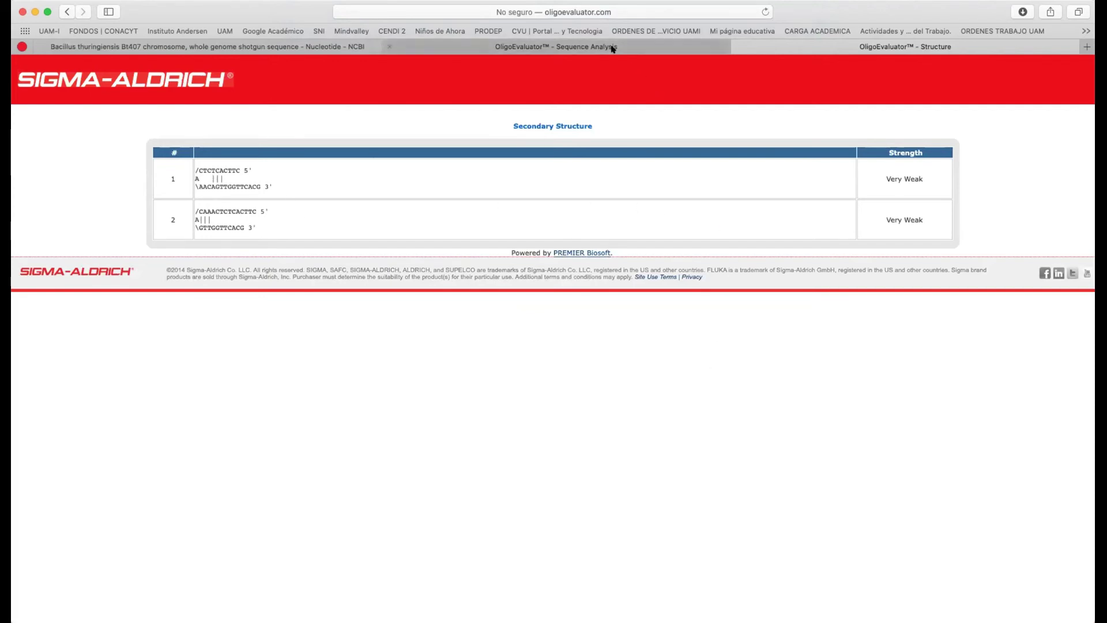
click(690, 46)
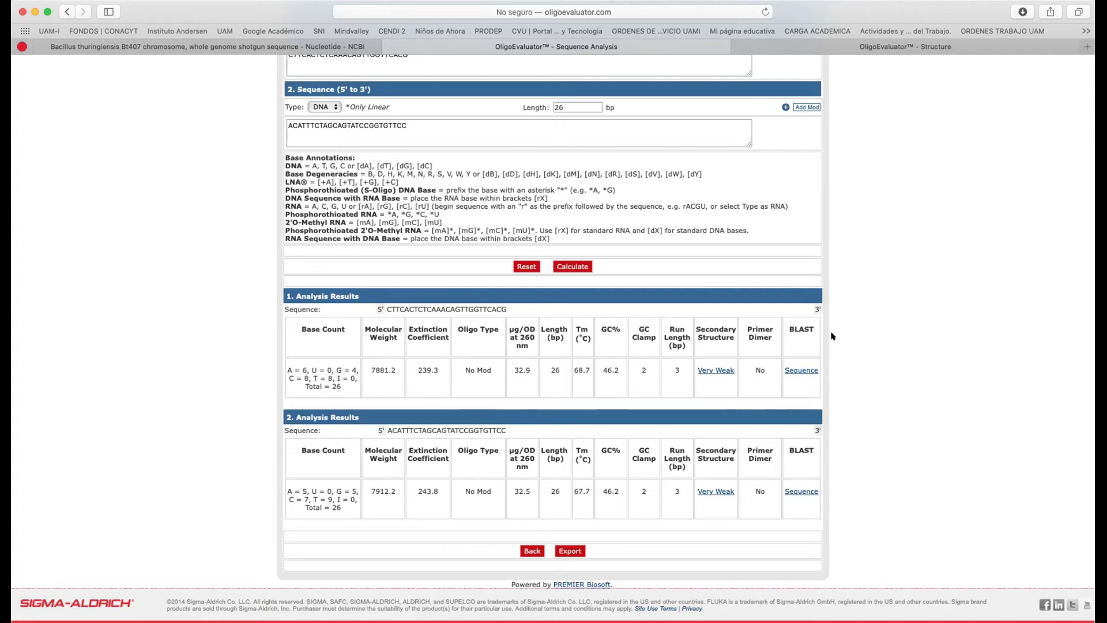
- Run a BLAST of the first primer from its analysis results against Nucleotide collection (nr/nt), optimized for highly similar sequences
click(801, 370)
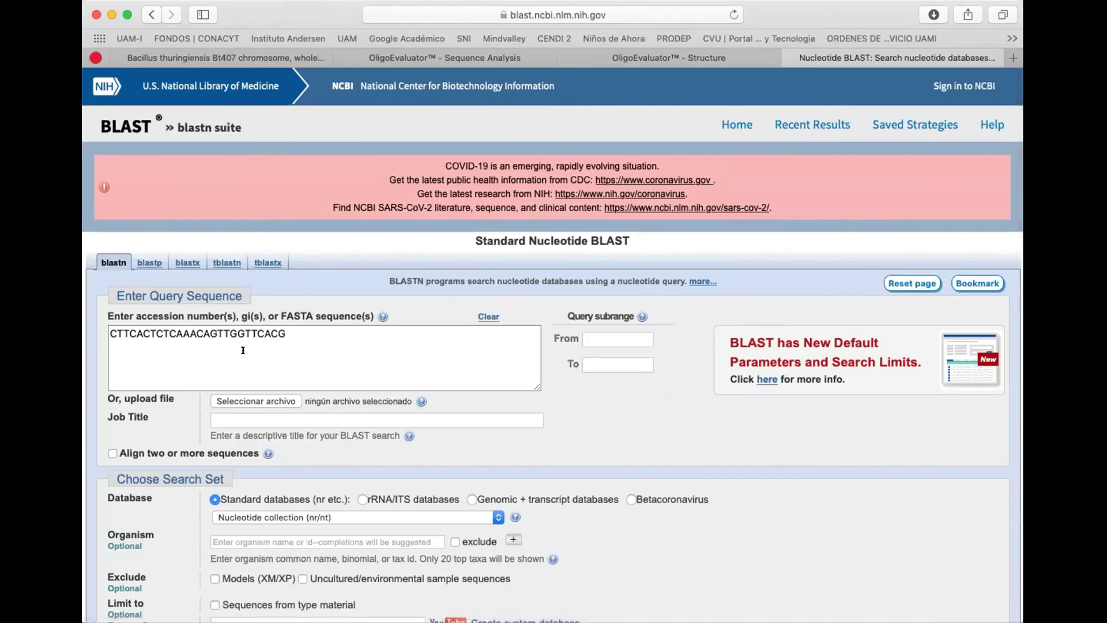
scroll(243, 350, down, 2)
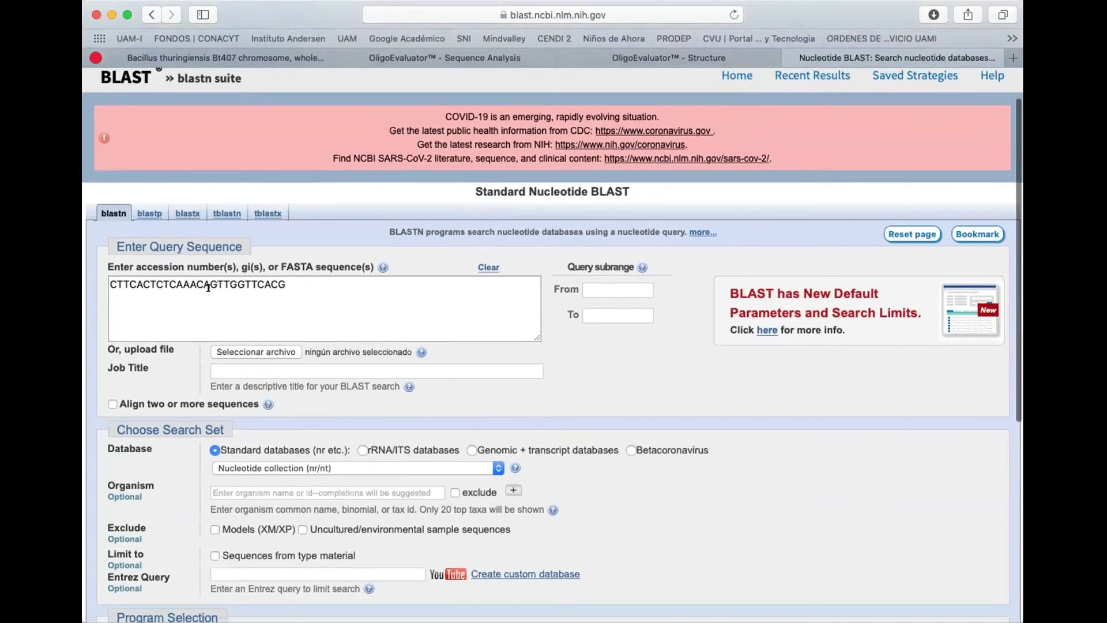
scroll(346, 304, down, 5)
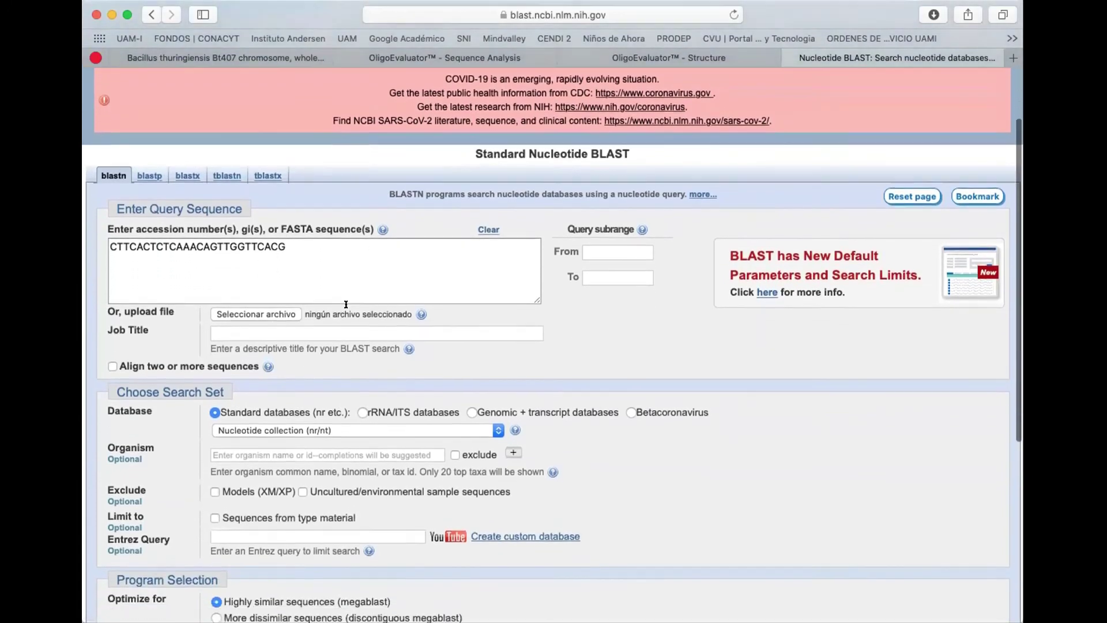
scroll(346, 312, down, 3)
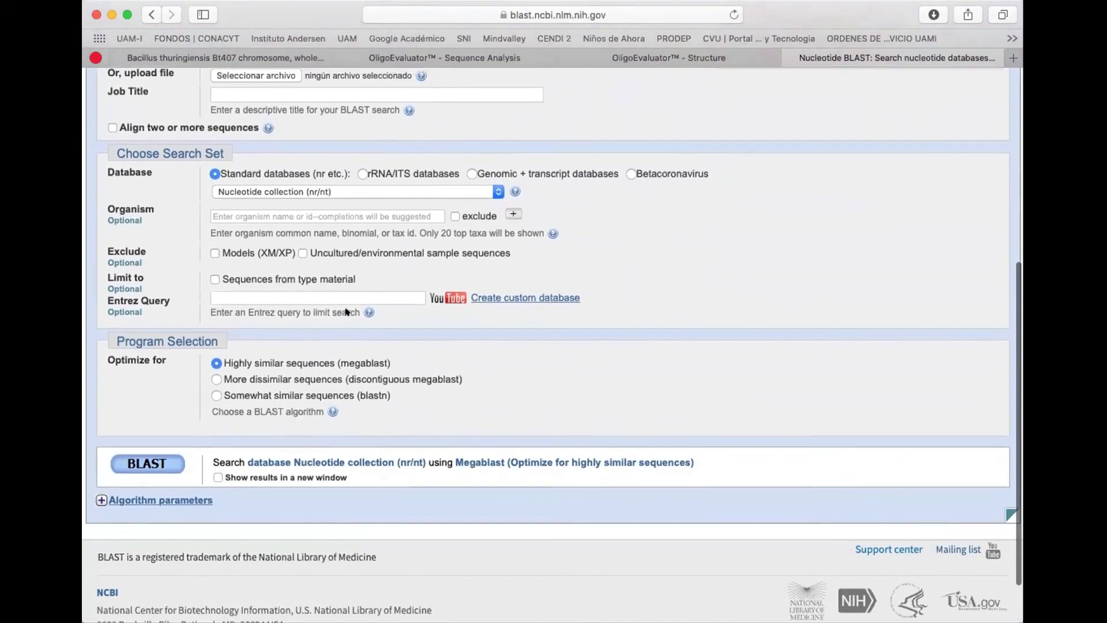
scroll(345, 306, up, 6)
scroll(346, 305, down, 5)
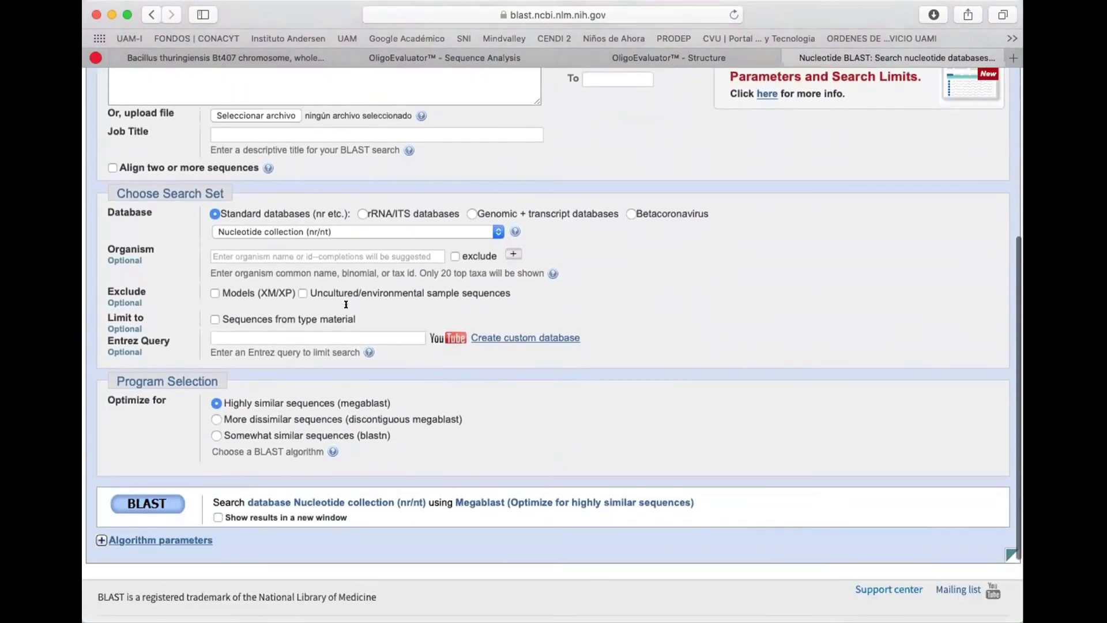
click(146, 502)
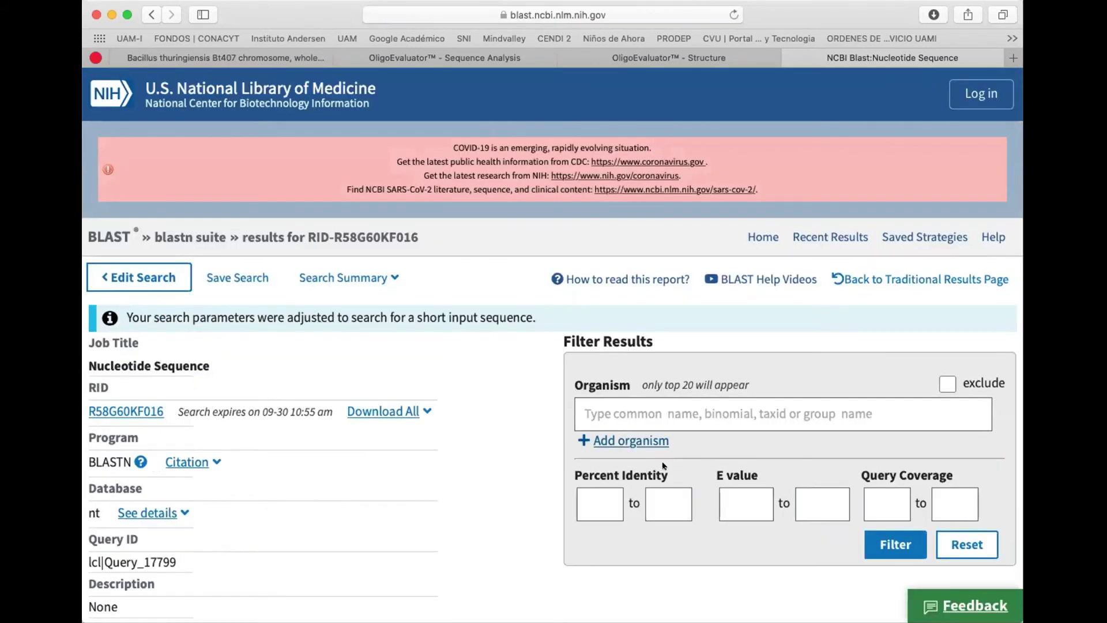
- Examine the BLAST hits and the alignments for Bacillus anthracis strain FDAARGOS_695 and Bacillus thuringiensis strain FDAARGOS_795
scroll(663, 466, down, 8)
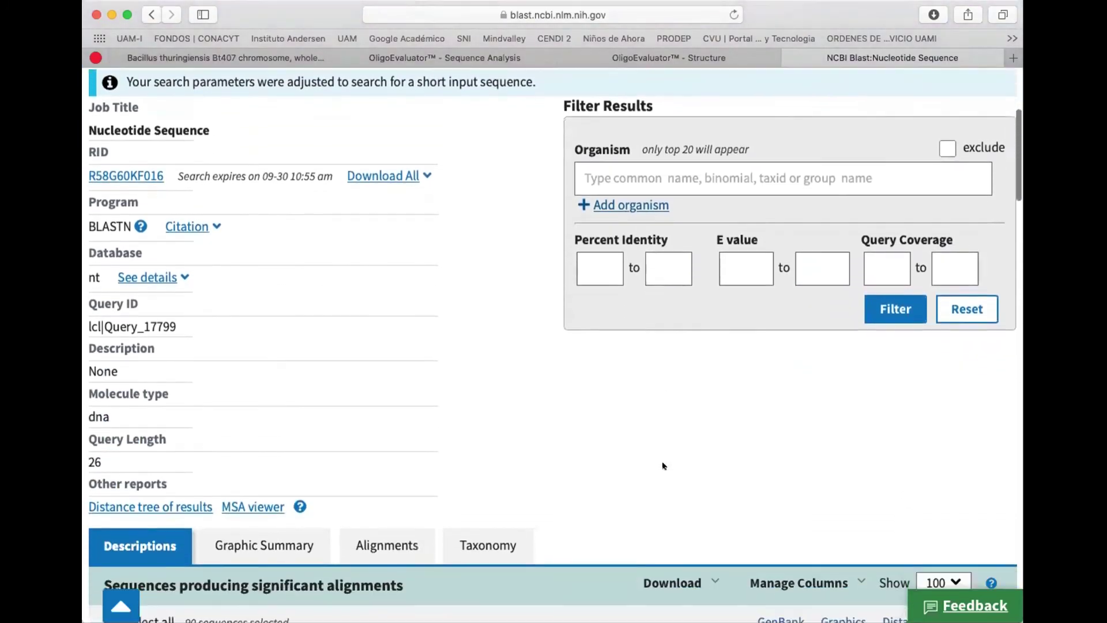
scroll(663, 465, down, 5)
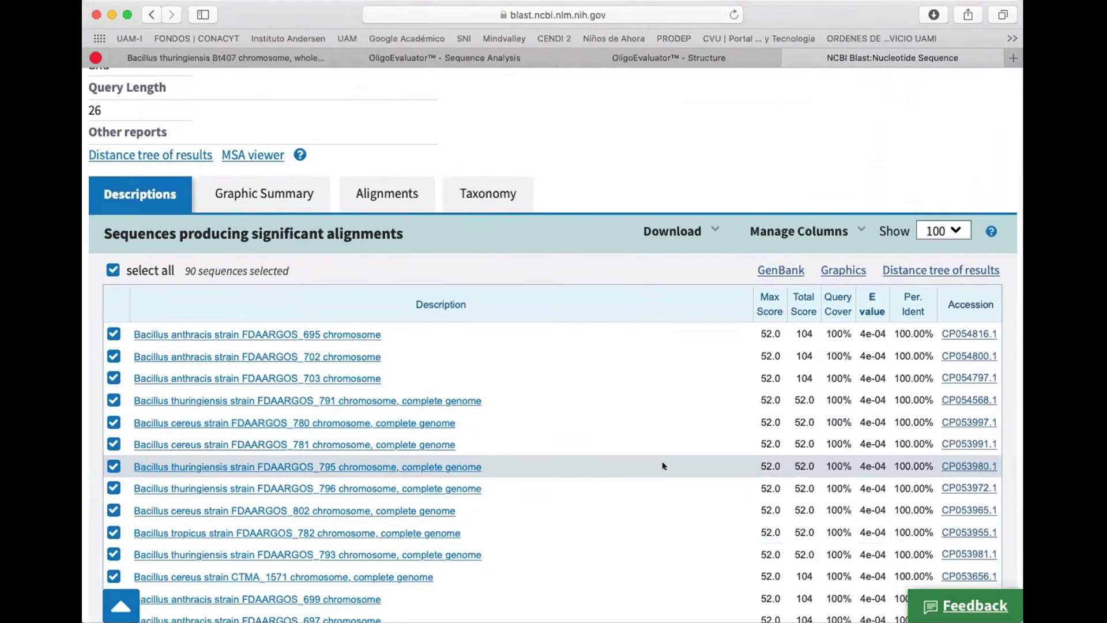
scroll(662, 466, down, 1)
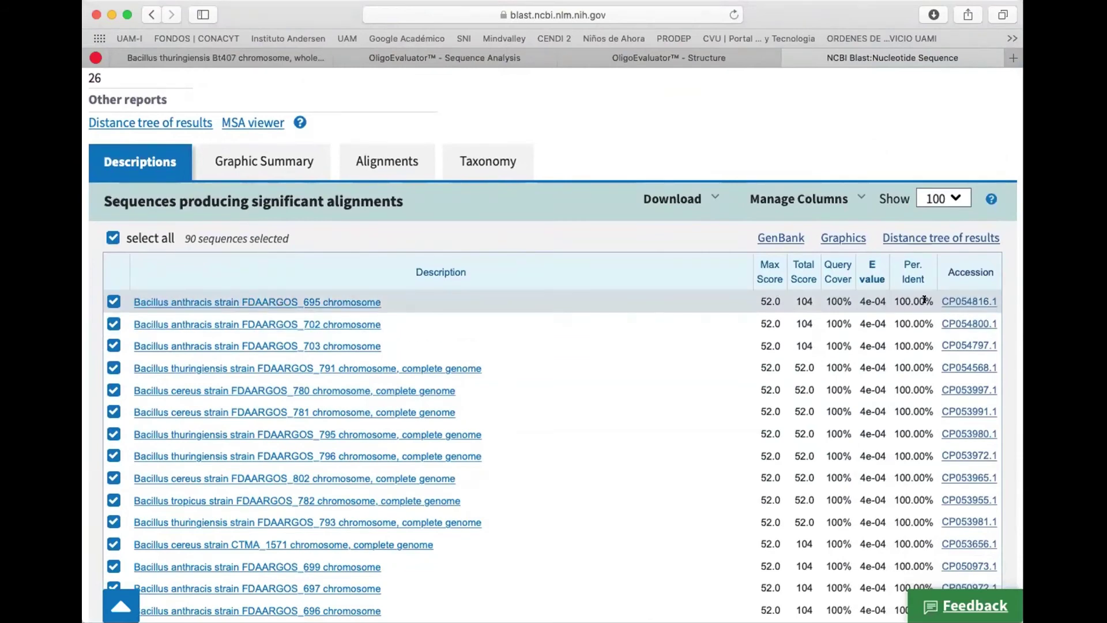
click(335, 303)
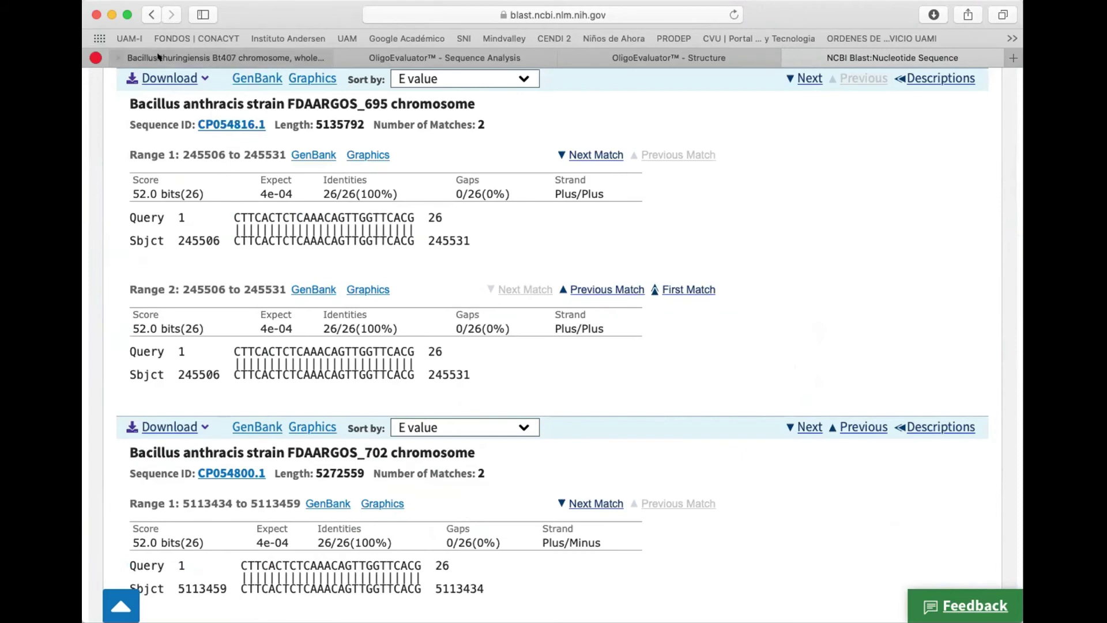
click(151, 15)
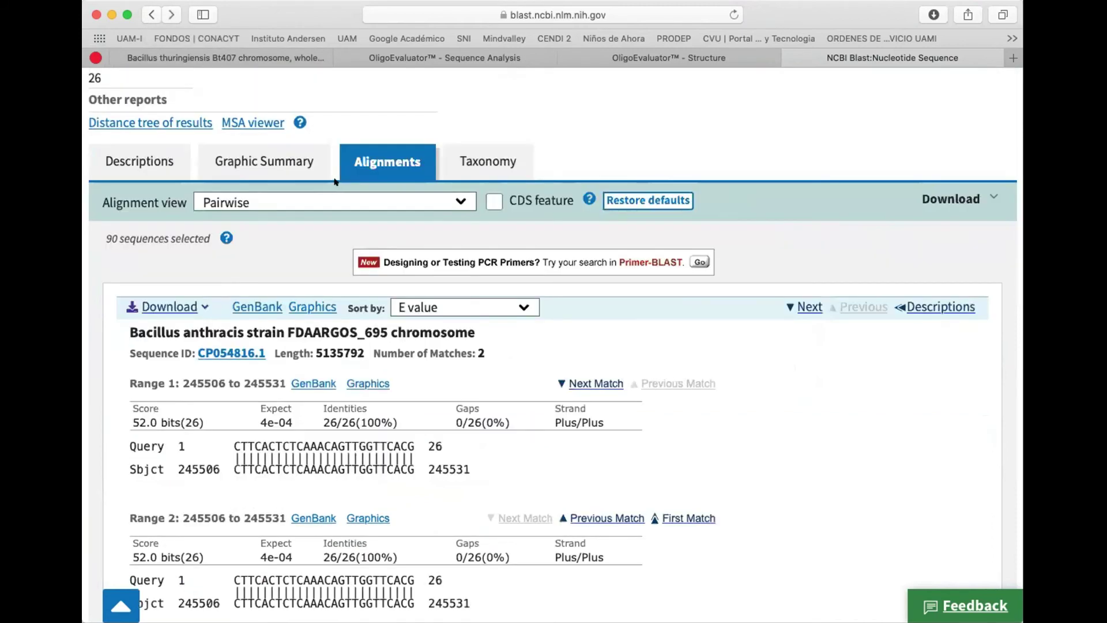
click(153, 163)
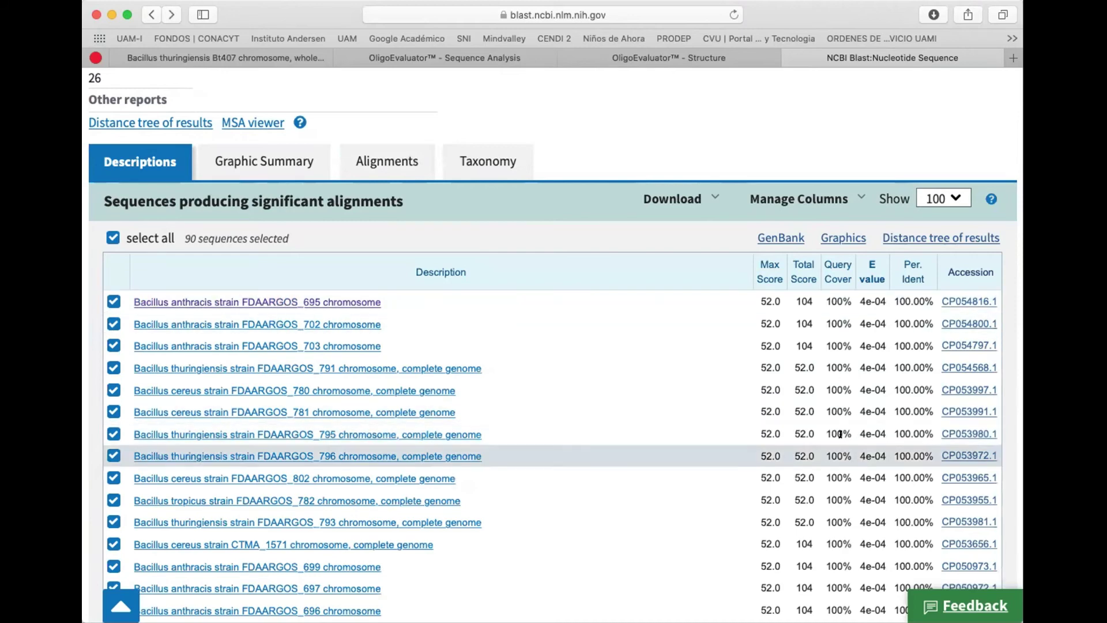
click(278, 433)
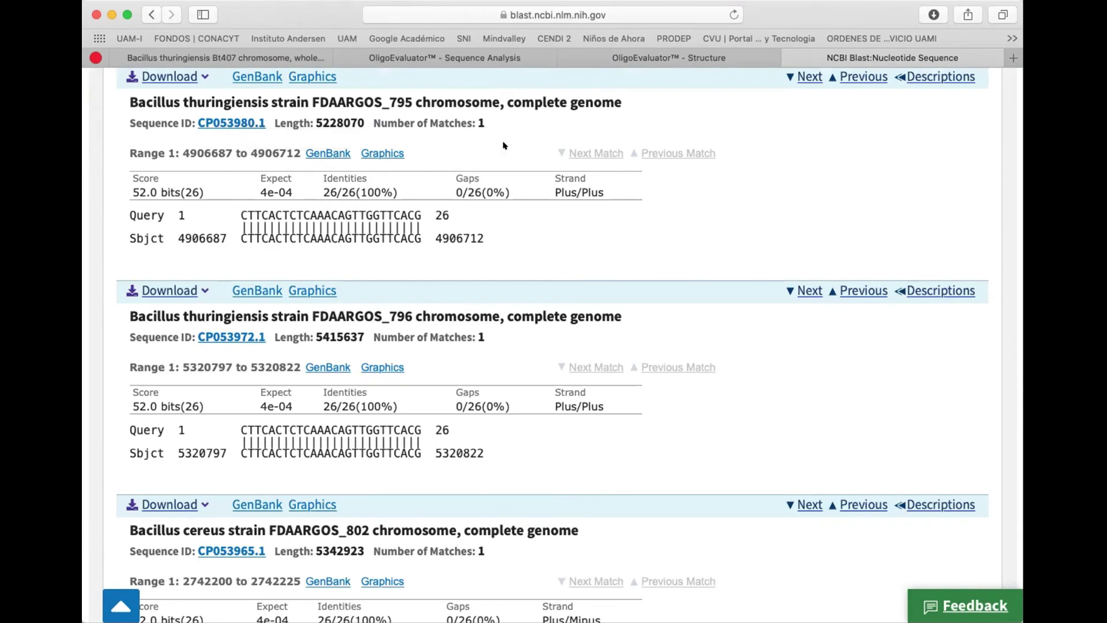
click(655, 56)
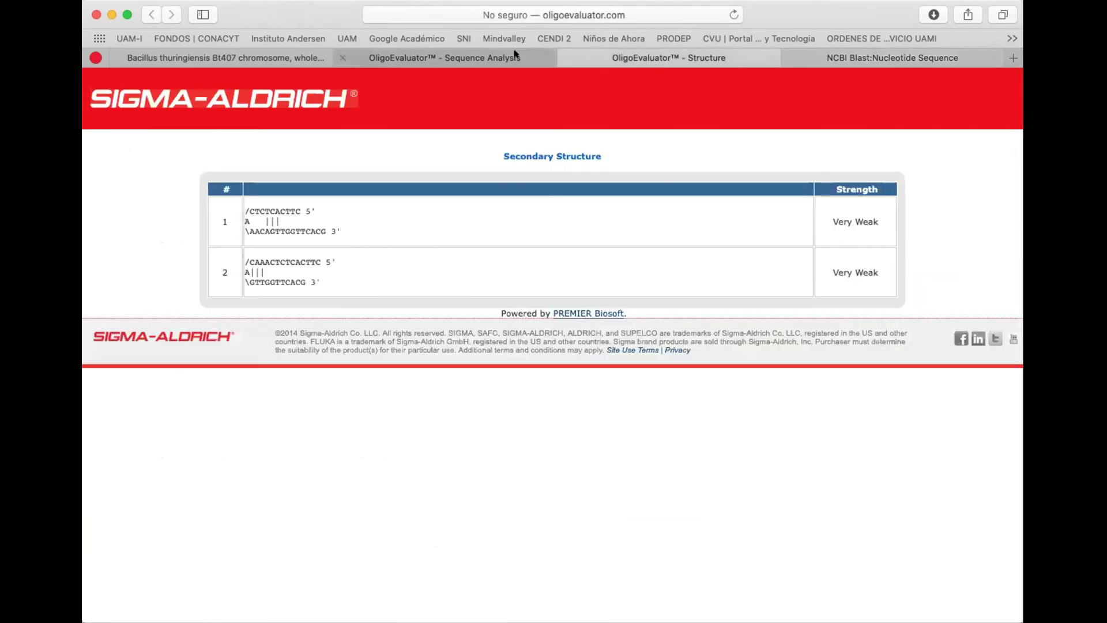
click(506, 56)
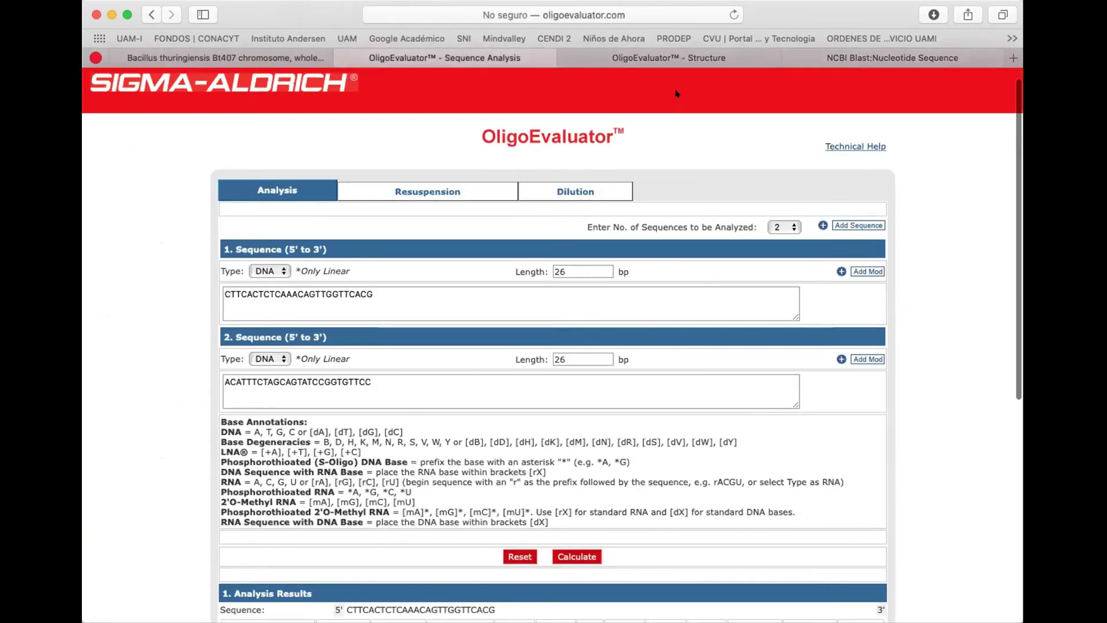
click(675, 58)
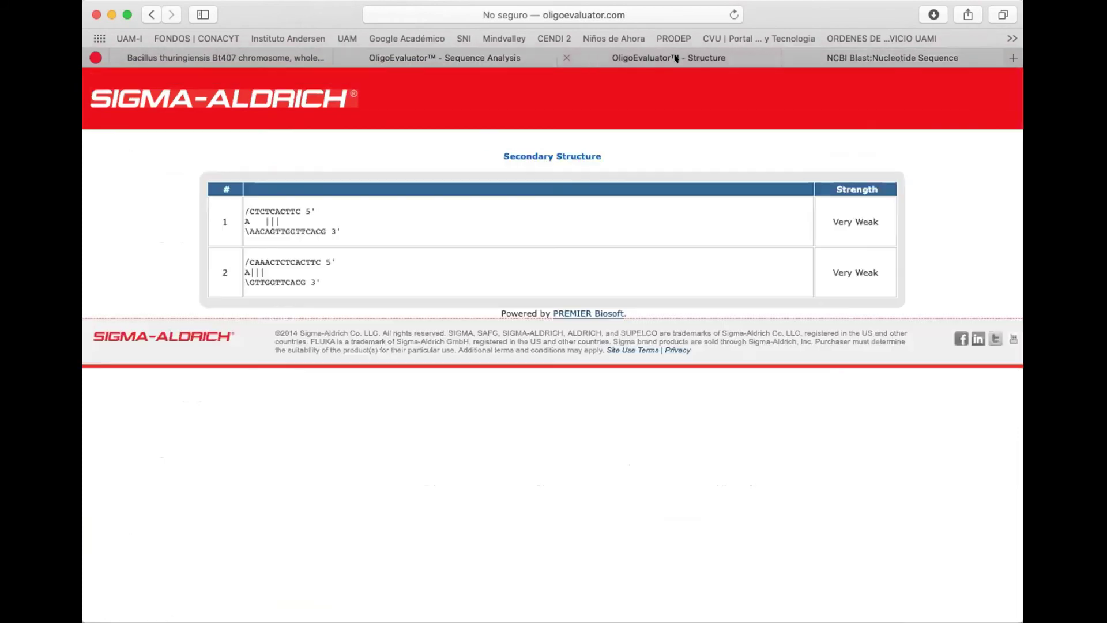
click(835, 56)
click(151, 15)
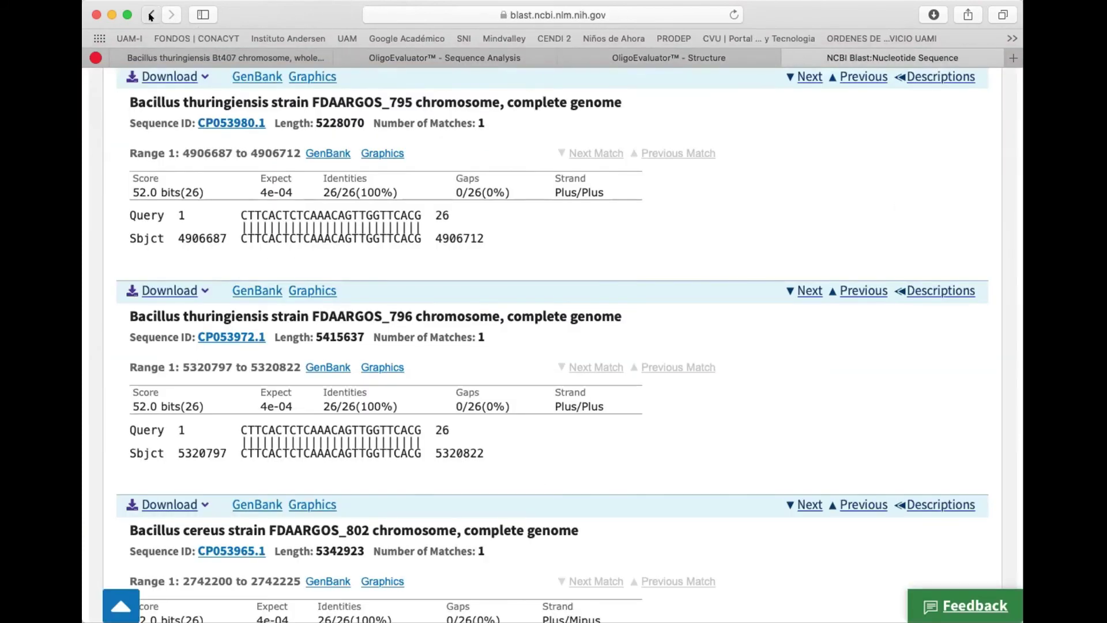
click(718, 58)
- BLAST the second primer from the OligoEvaluator results against Nucleotide collection (nr/nt) with megablast, closing the secondary structure page
click(517, 58)
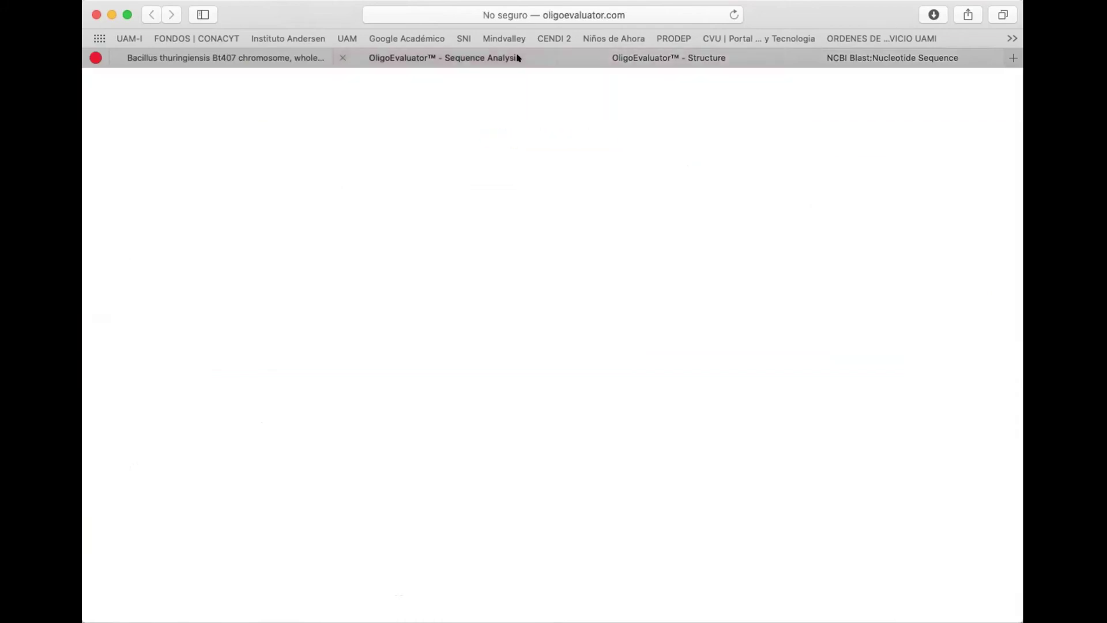
scroll(594, 392, down, 10)
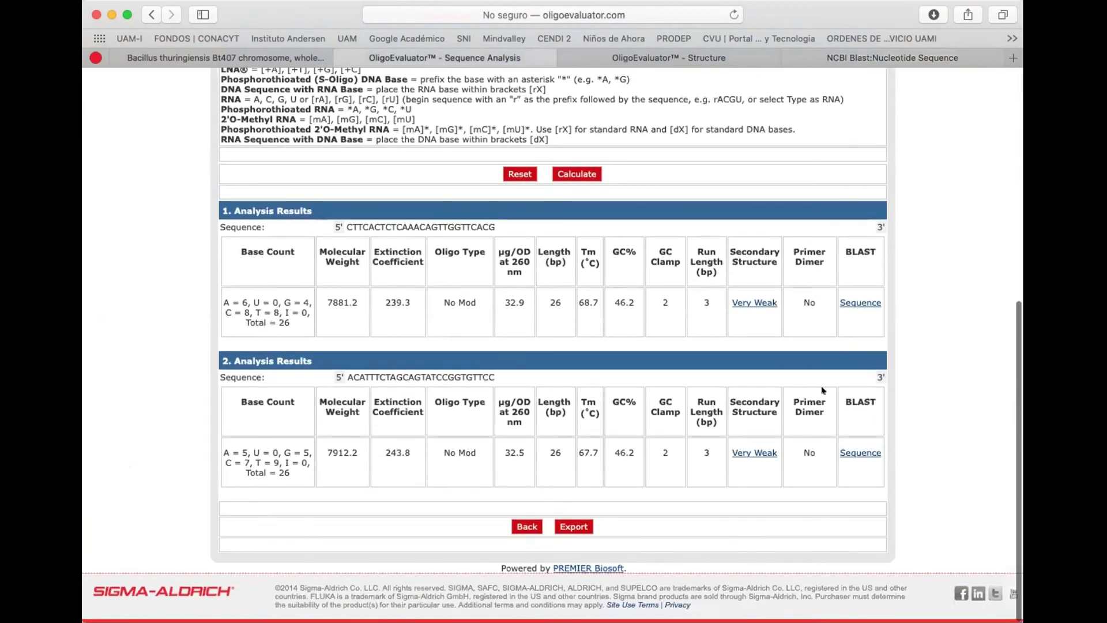
click(851, 450)
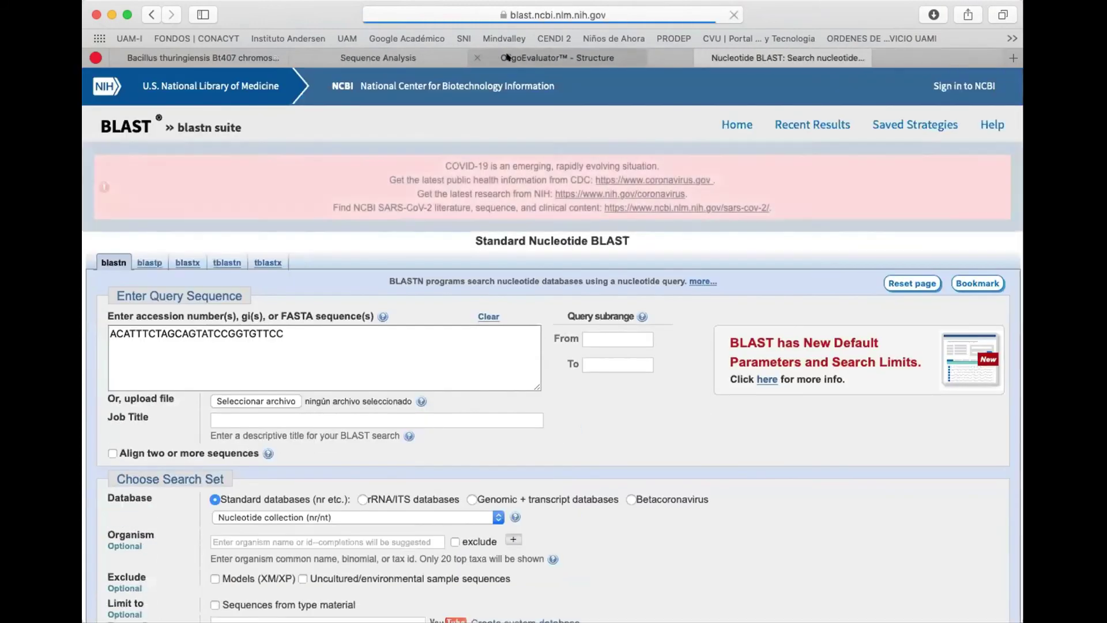
click(477, 57)
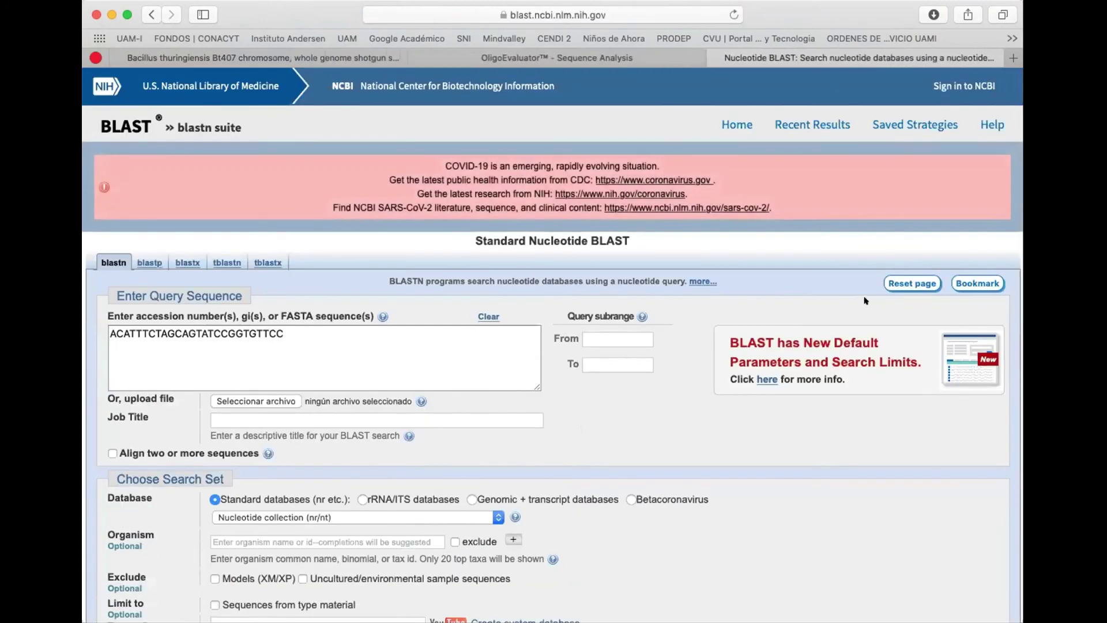
scroll(346, 404, down, 10)
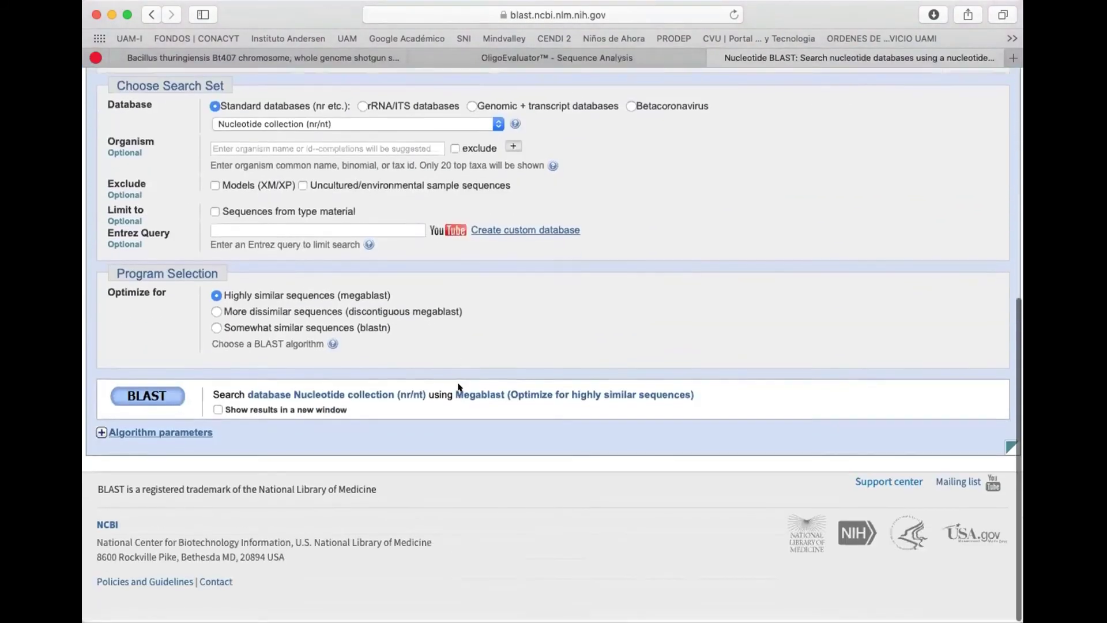
click(159, 403)
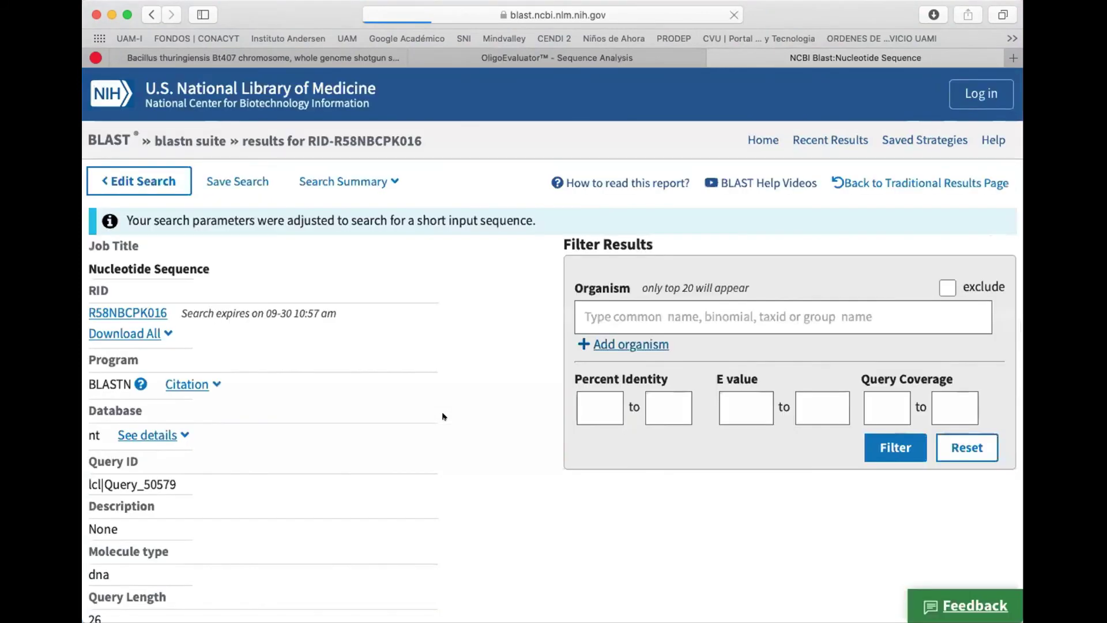
- Examine the second primer's BLAST hits and its alignment with Bacillus thuringiensis strain HER1410
scroll(444, 415, down, 10)
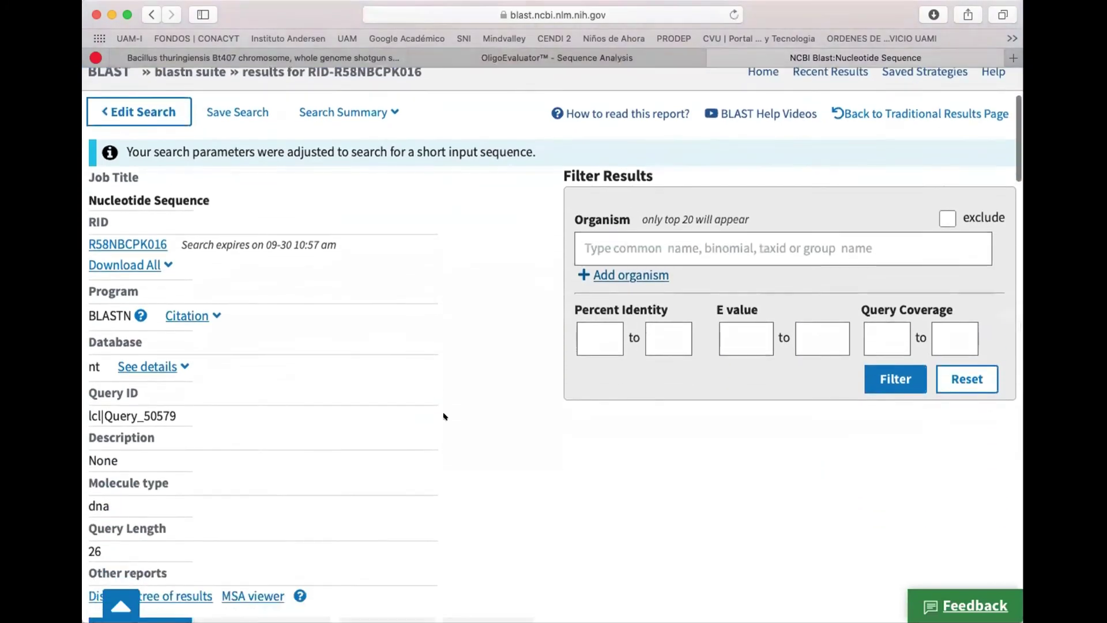
scroll(444, 416, down, 5)
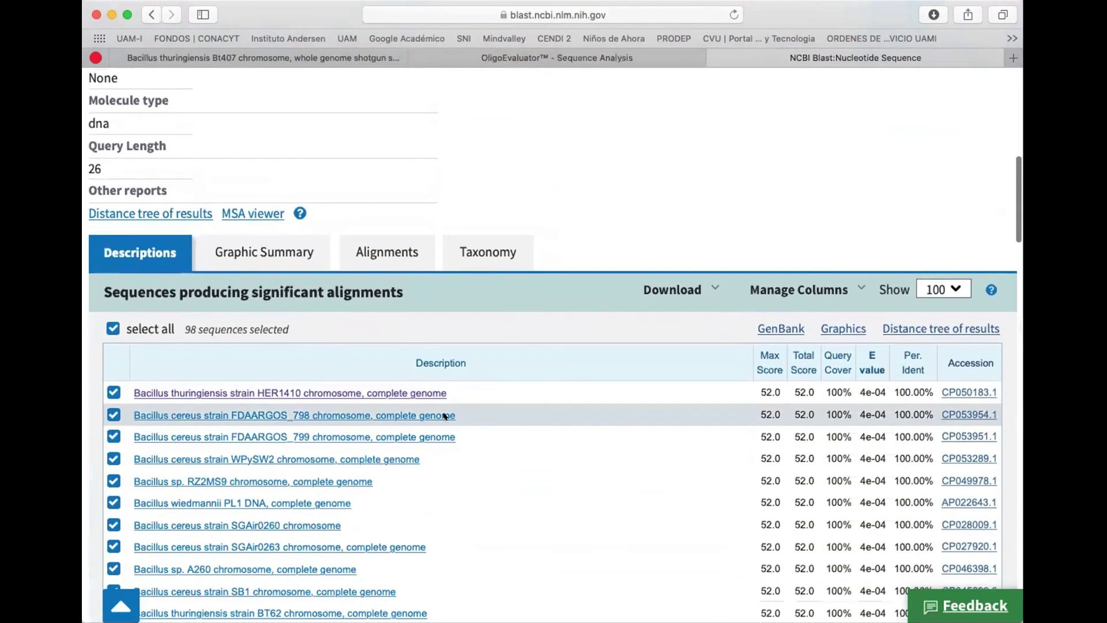
scroll(444, 415, down, 2)
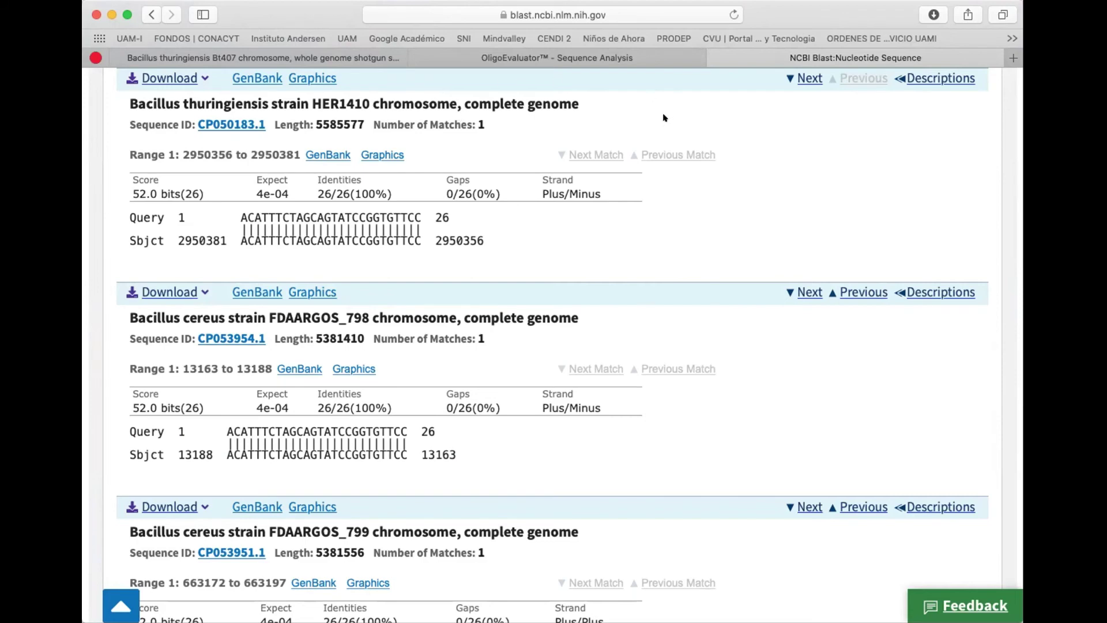
click(689, 57)
scroll(689, 297, down, 7)
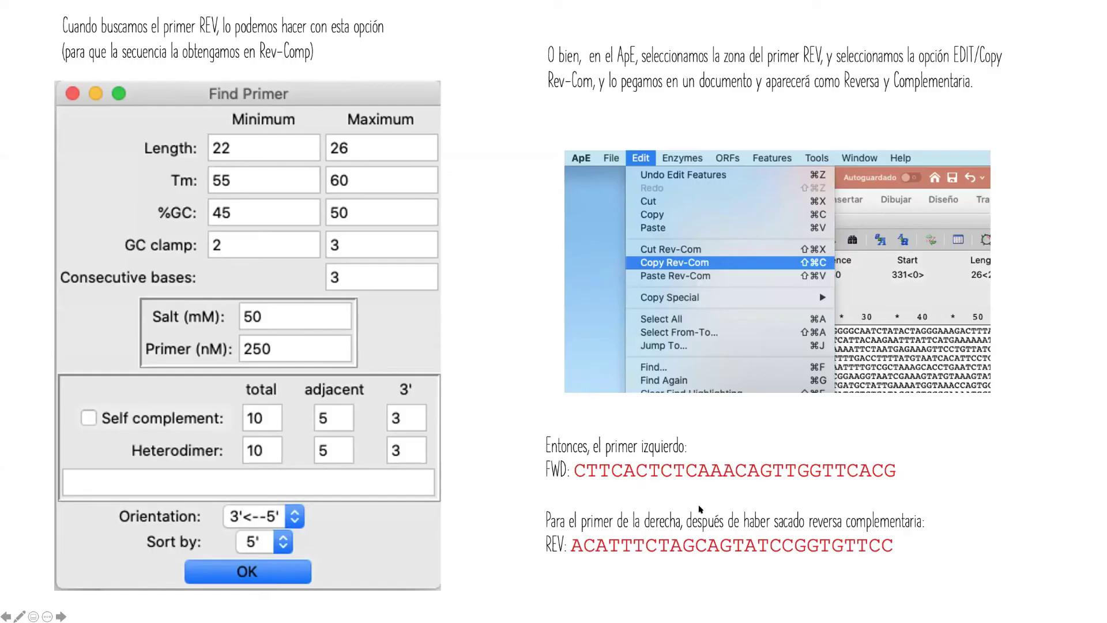
- Switch to the presentation and review the slides on OligoEvaluator, the BLAST of both primers and chemical oligonucleotide synthesis at IDT
key(Right)
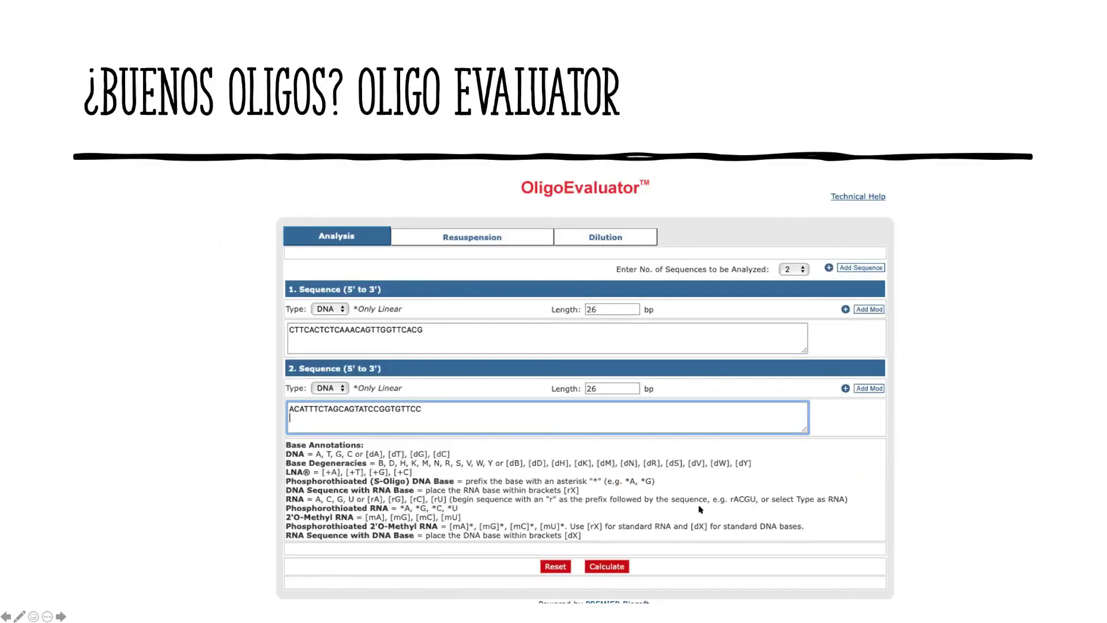
key(Right)
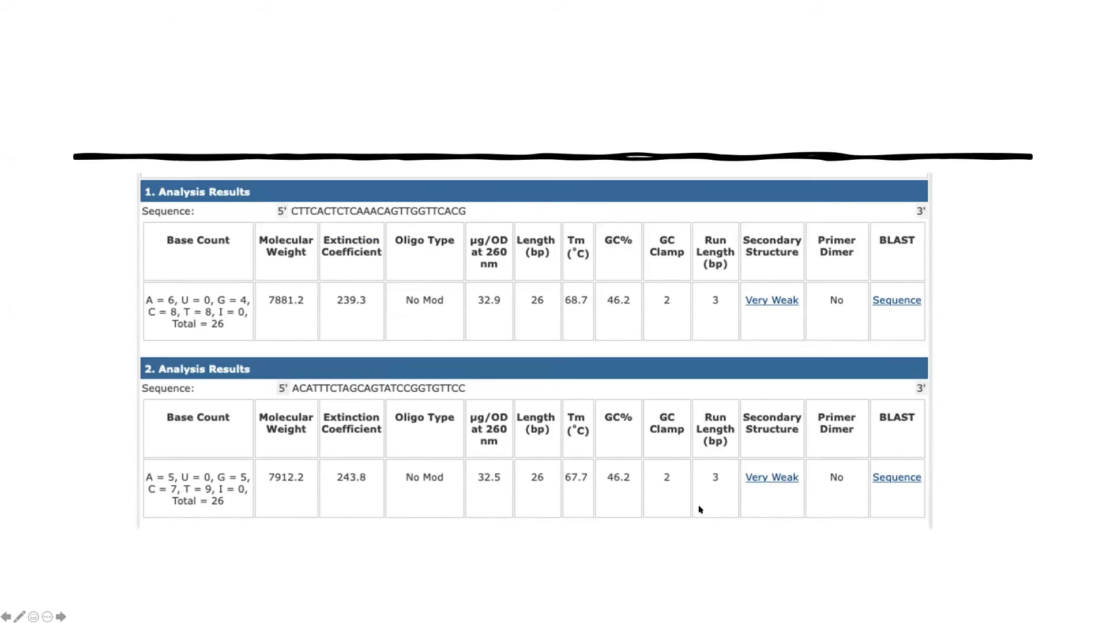
key(Right)
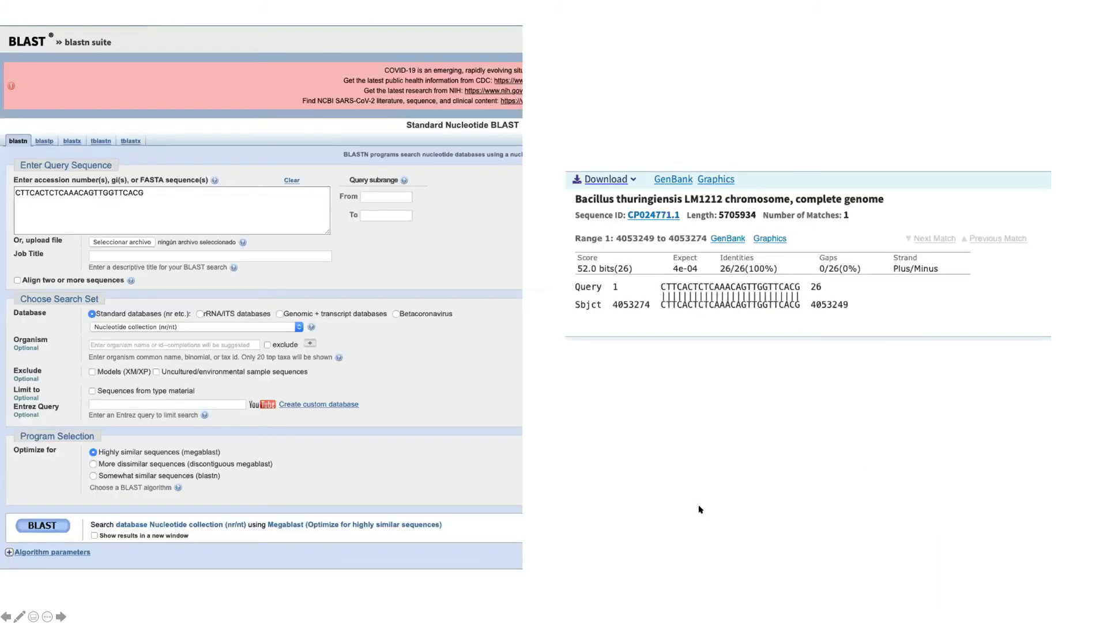
key(Right)
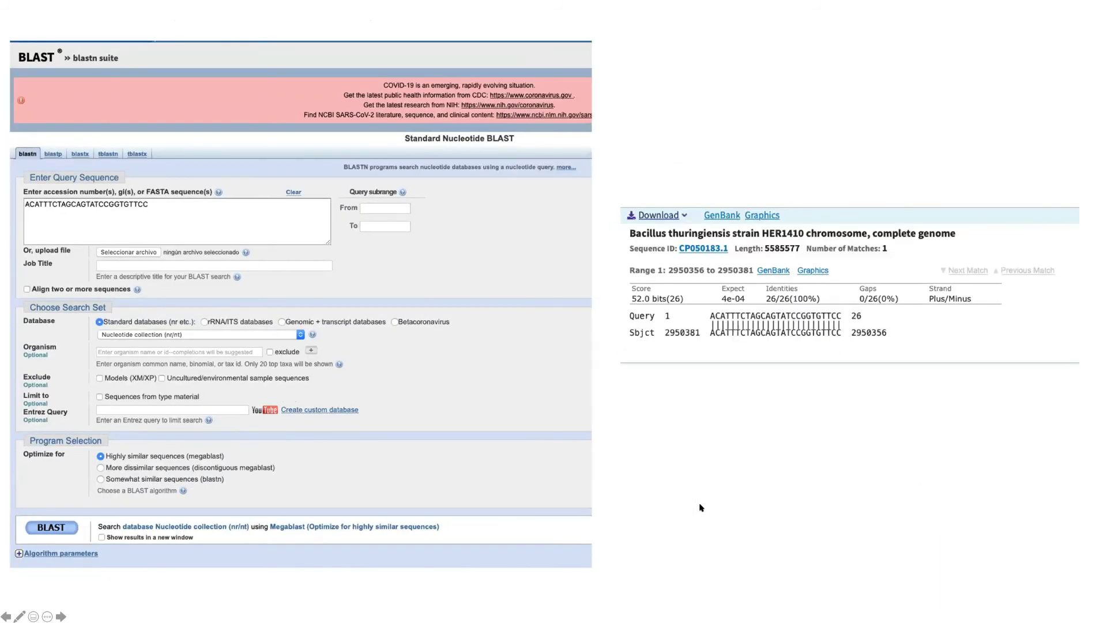
key(Right)
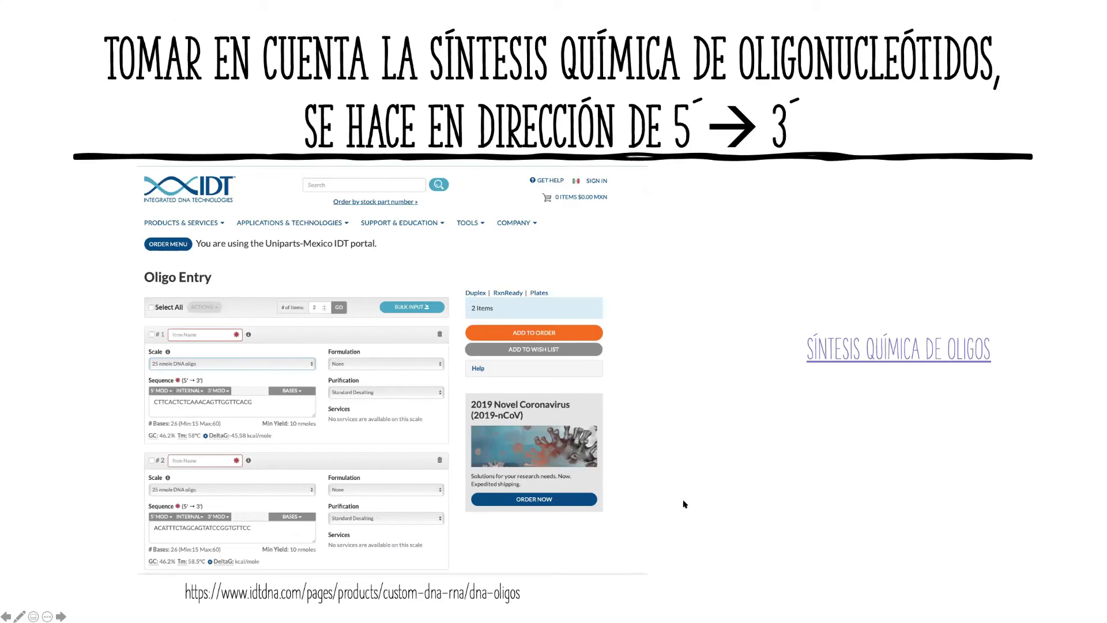
key(Right)
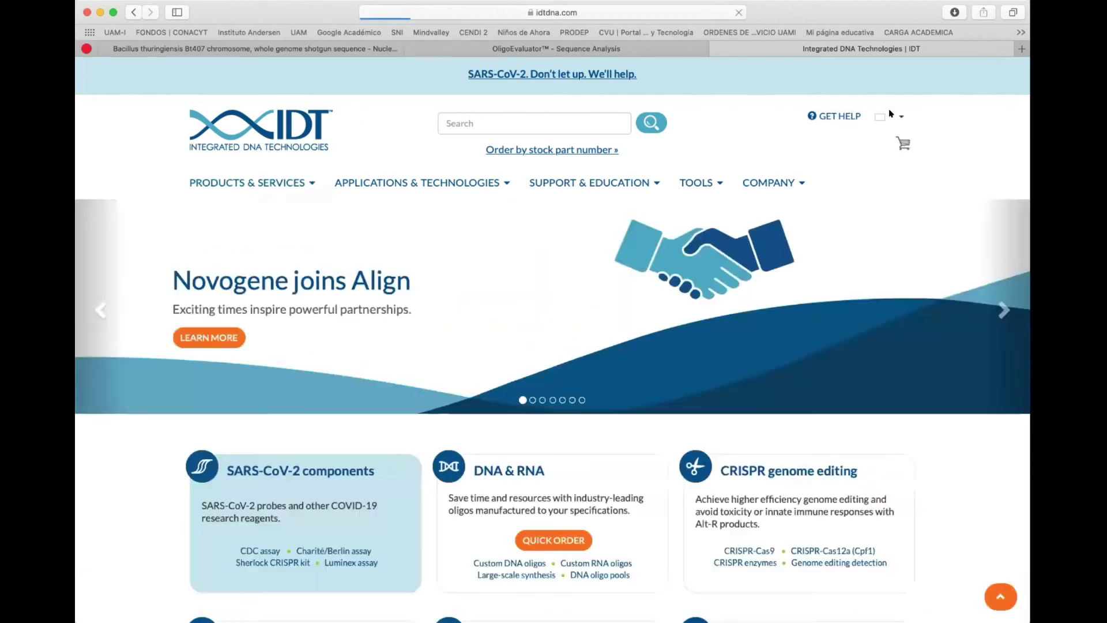
- Sign in to the IDT site with the account's username and password and open the order form for Custom DNA Oligos
click(898, 117)
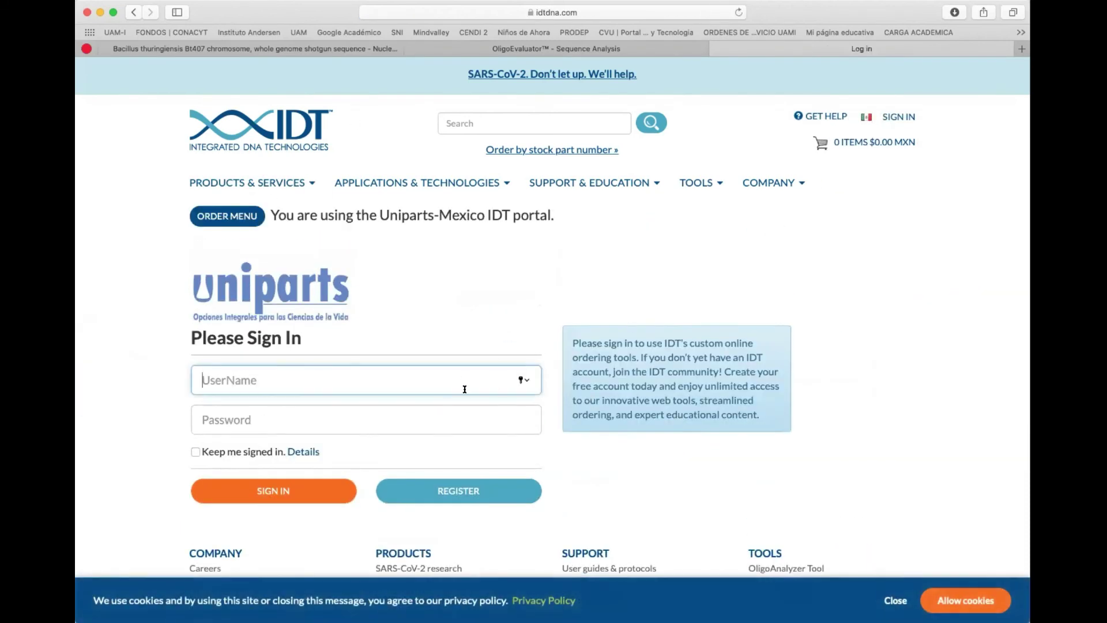
scroll(464, 389, down, 2)
click(259, 330)
click(250, 358)
click(314, 444)
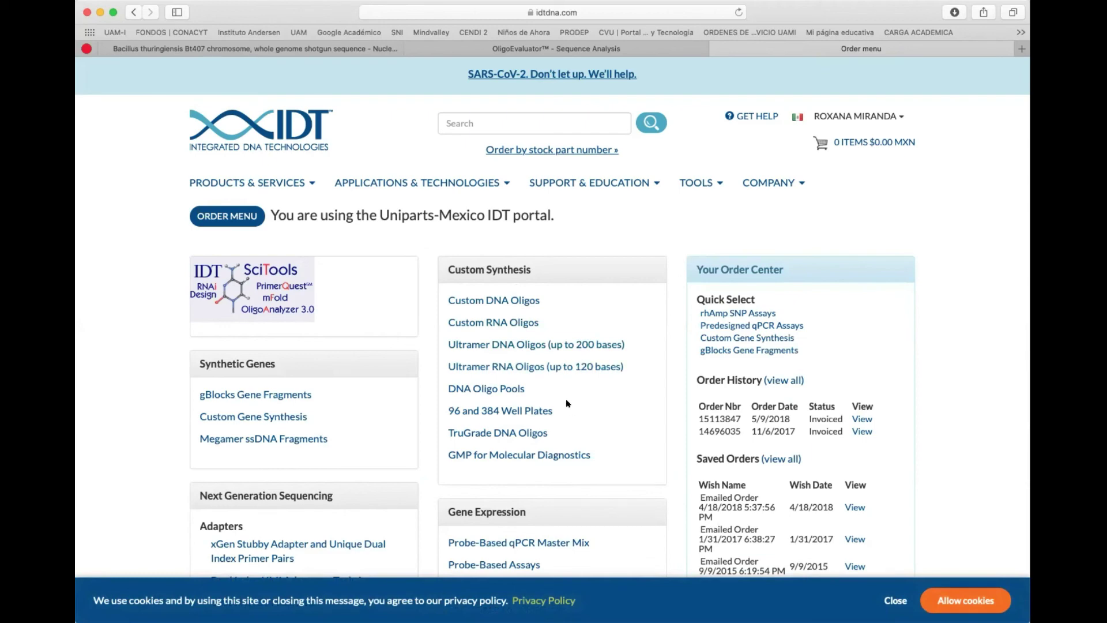
click(509, 301)
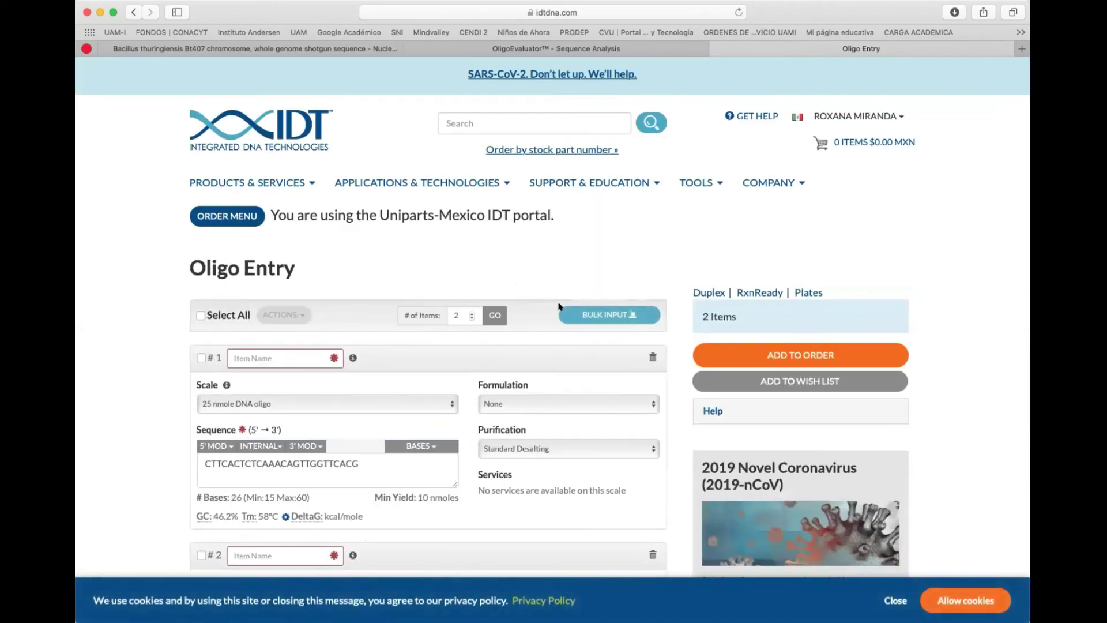
- Examine both oligo entries, checking their 5' to 3' sequences, base counts, GC content, Tm and DeltaG
scroll(550, 301, down, 3)
scroll(549, 301, down, 2)
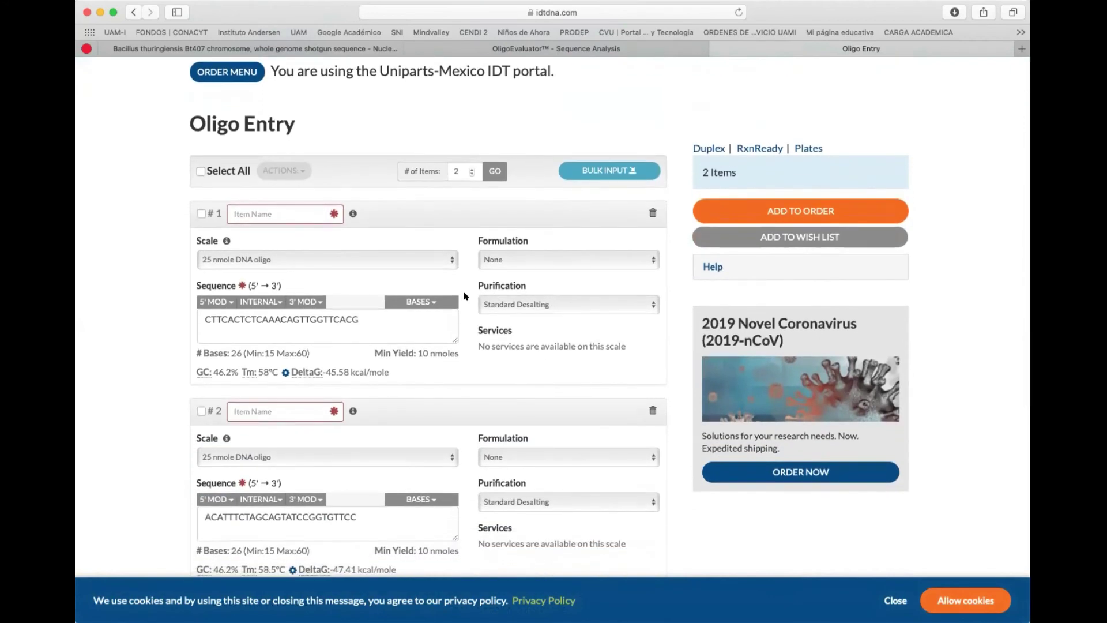
scroll(425, 285, down, 2)
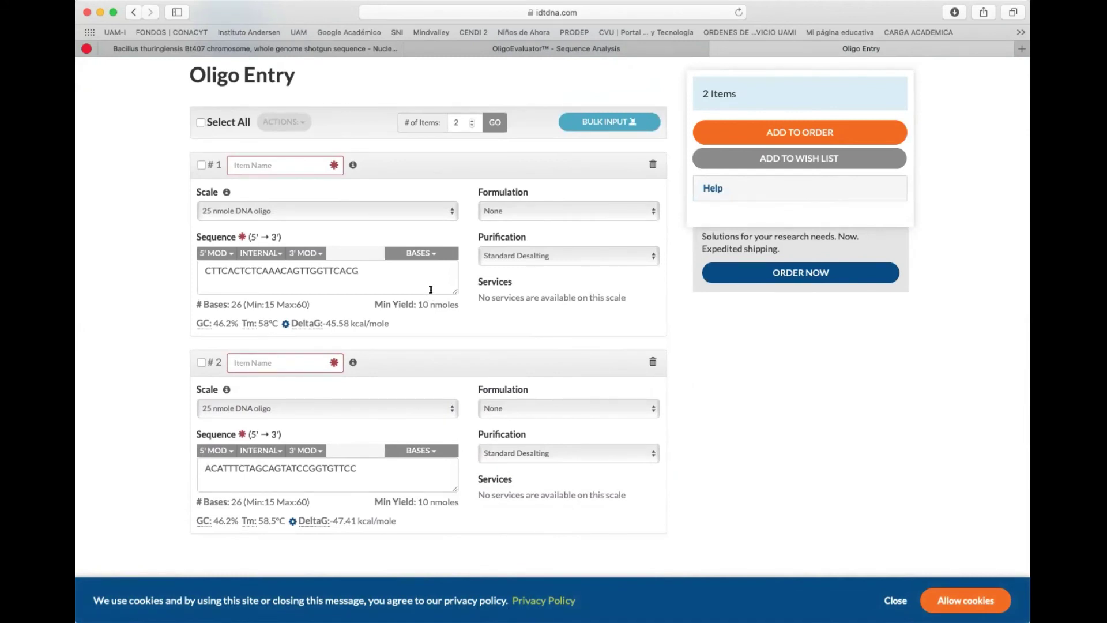
scroll(430, 287, down, 2)
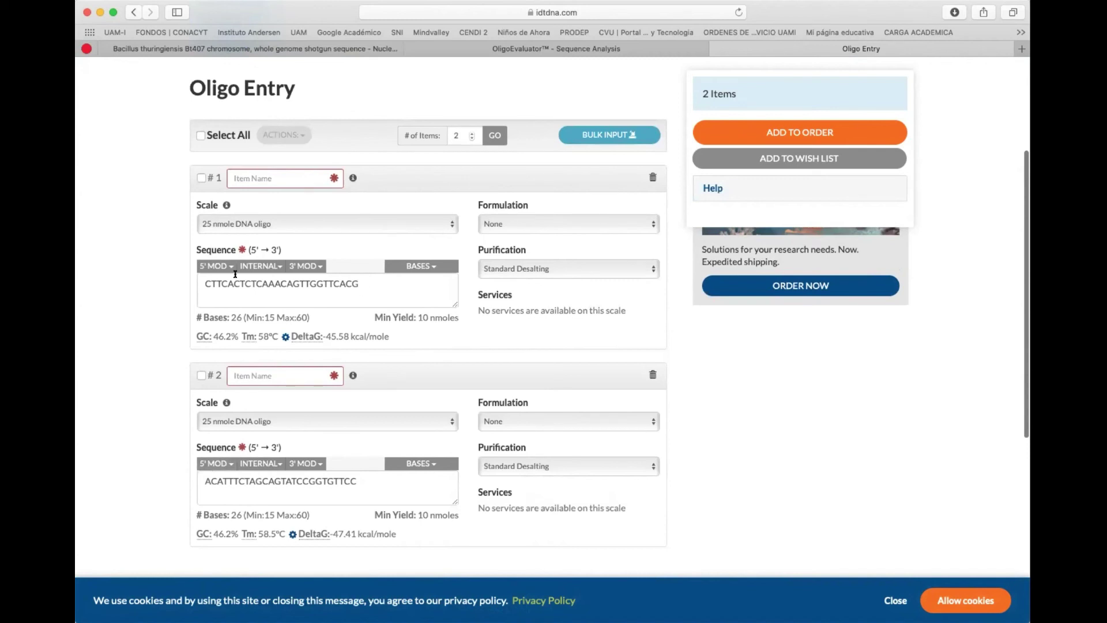
scroll(205, 378, down, 1)
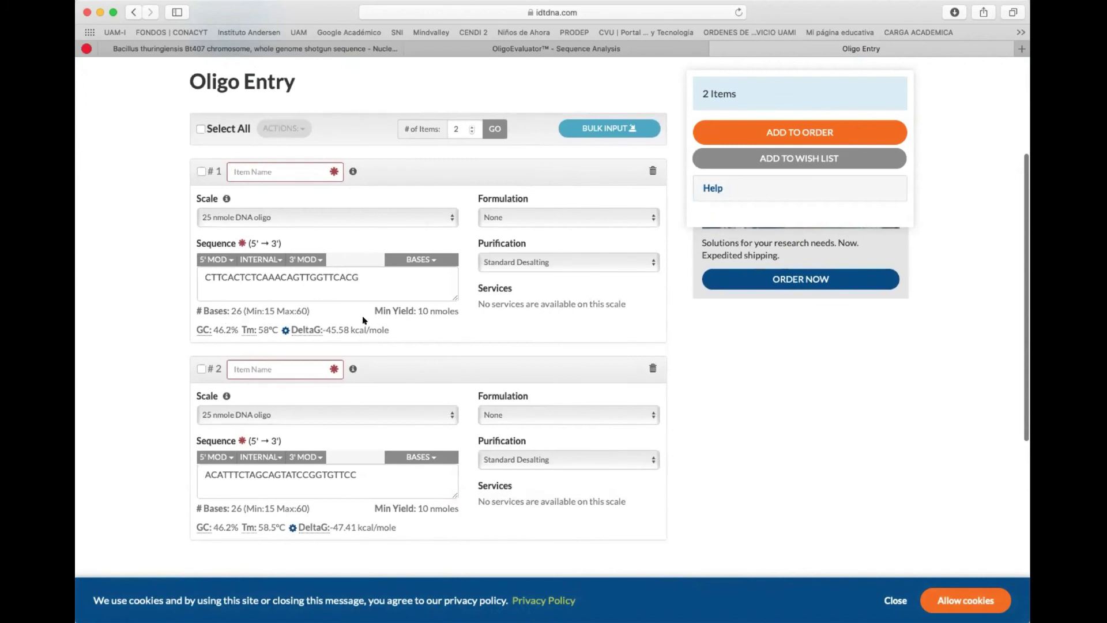
scroll(372, 320, up, 1)
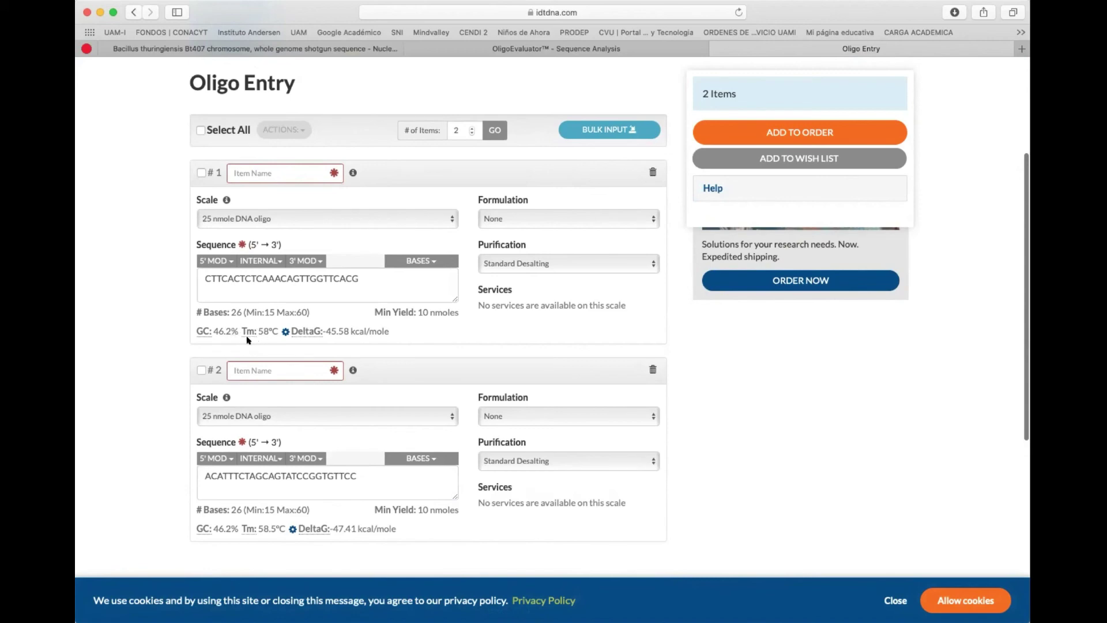
scroll(264, 339, down, 1)
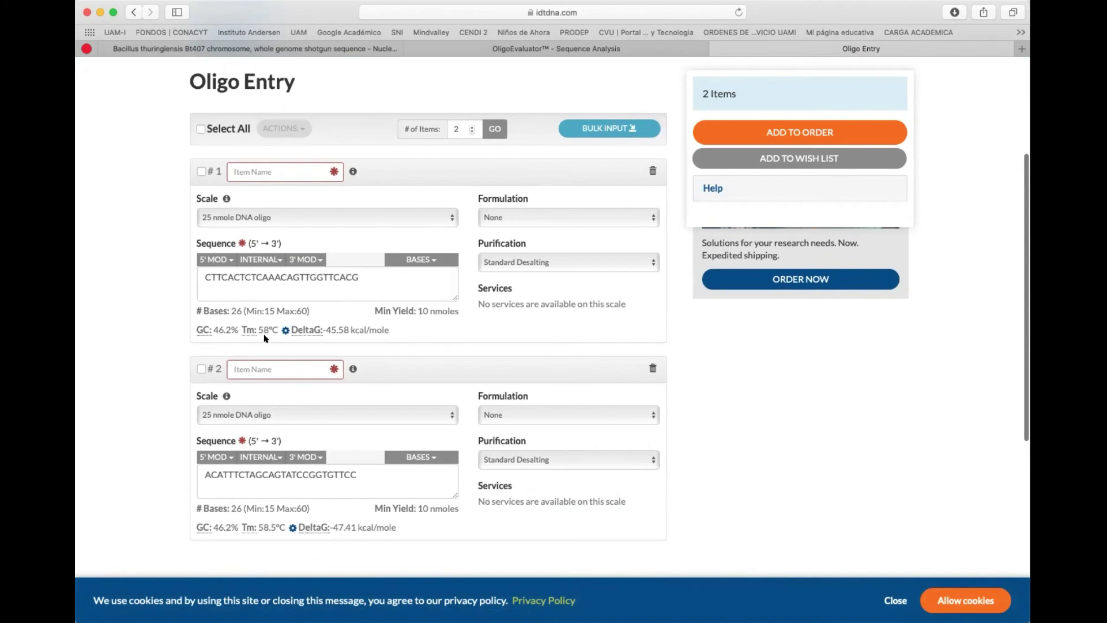
scroll(264, 339, up, 1)
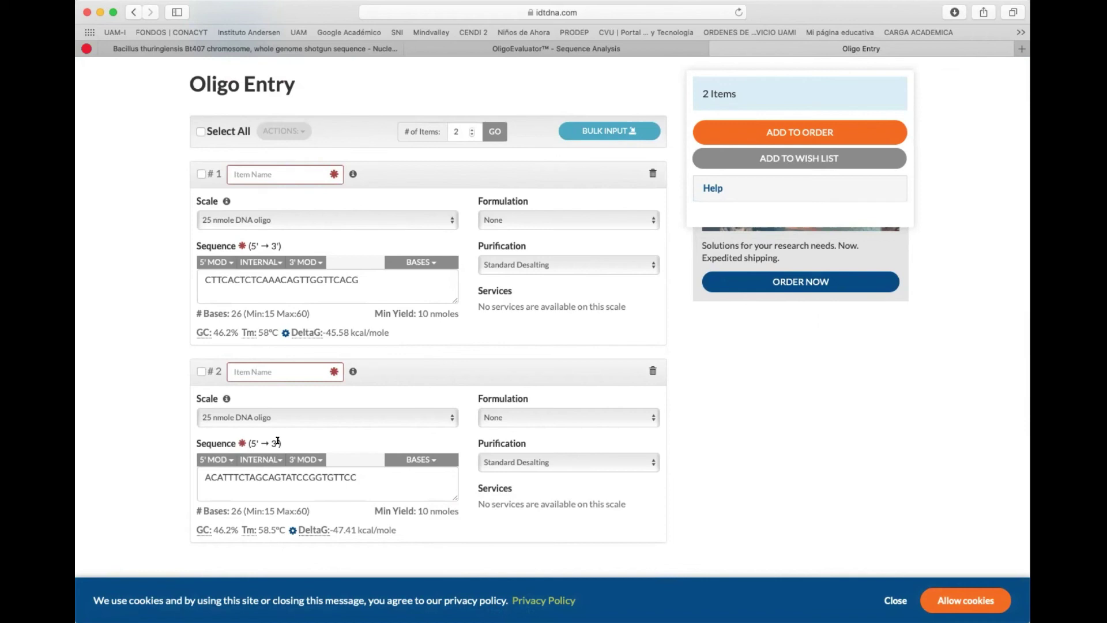
- Name the first oligo Fwd-cat and the second oligo Rev-cat
click(264, 173)
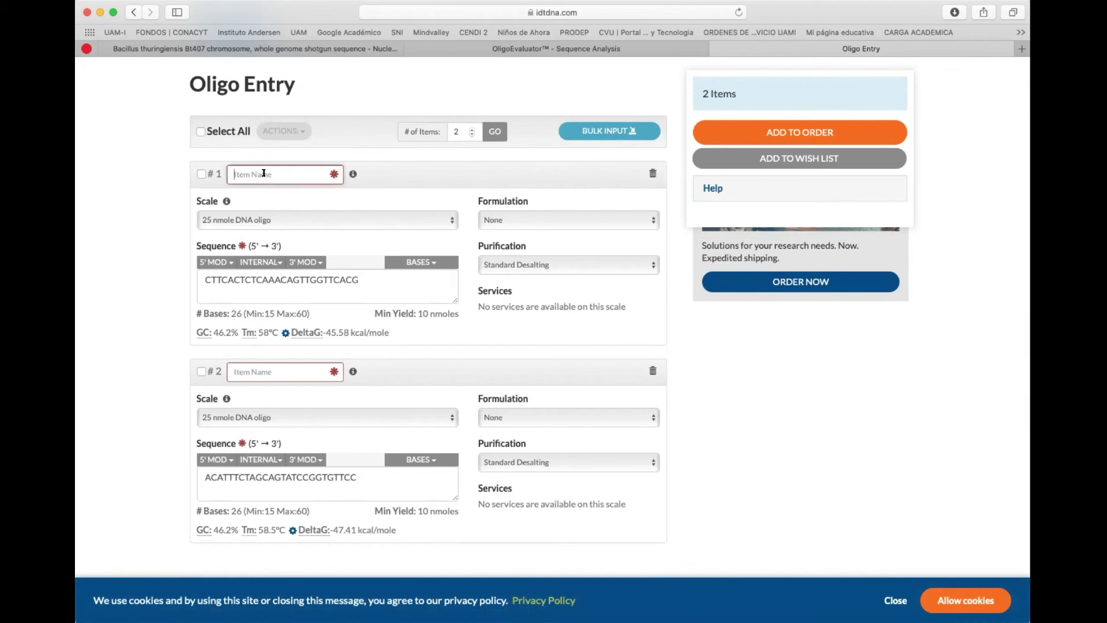
text(Fwd)
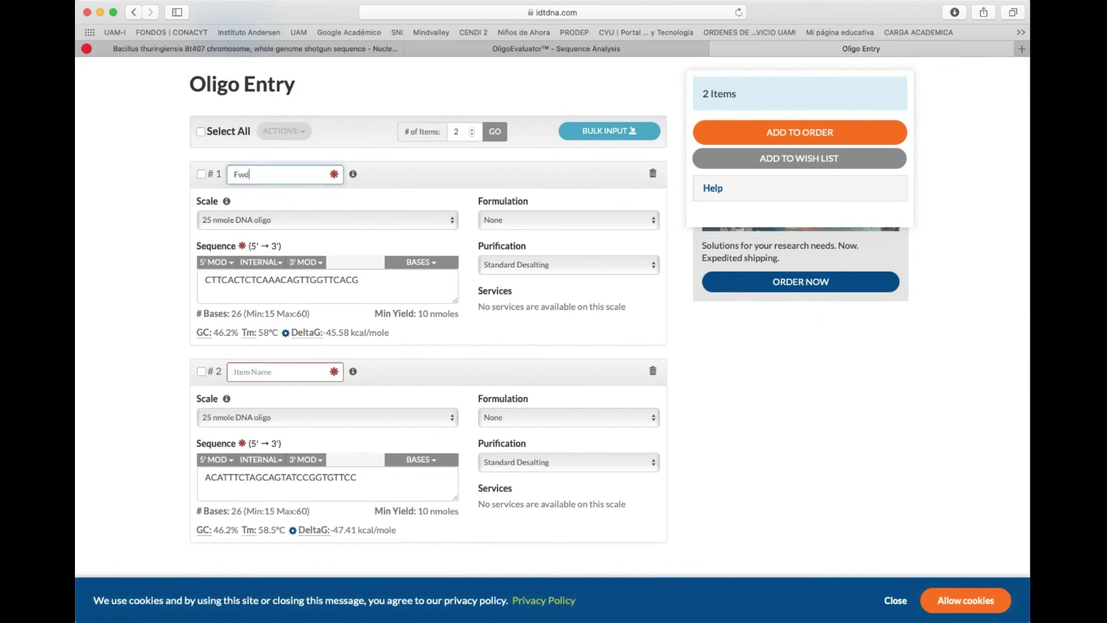
click(277, 369)
text(Rev)
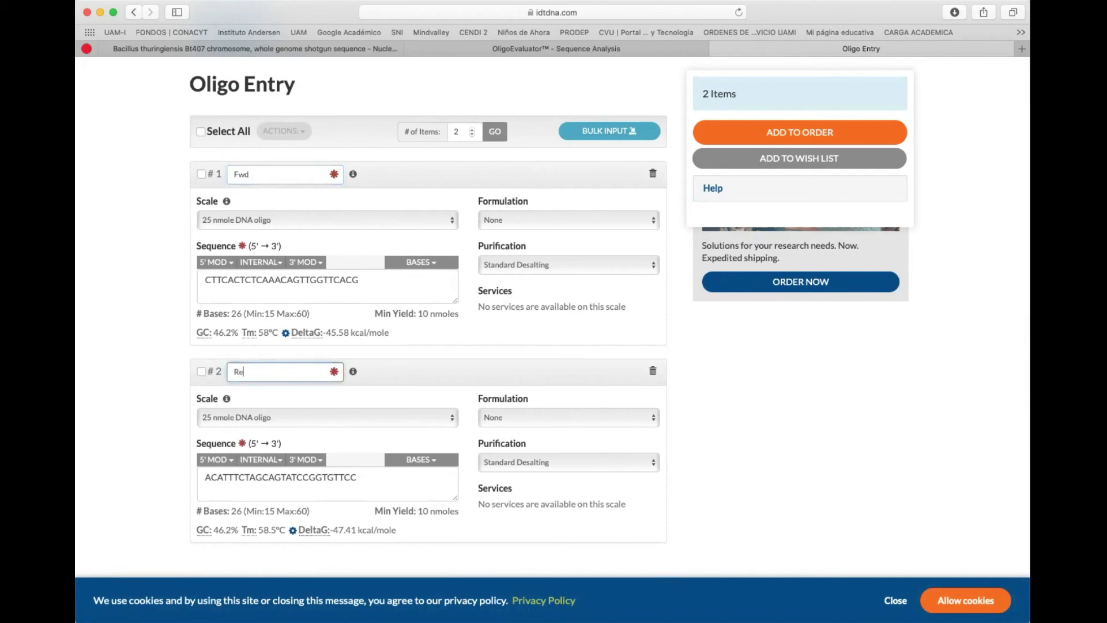
click(270, 173)
text(-cat)
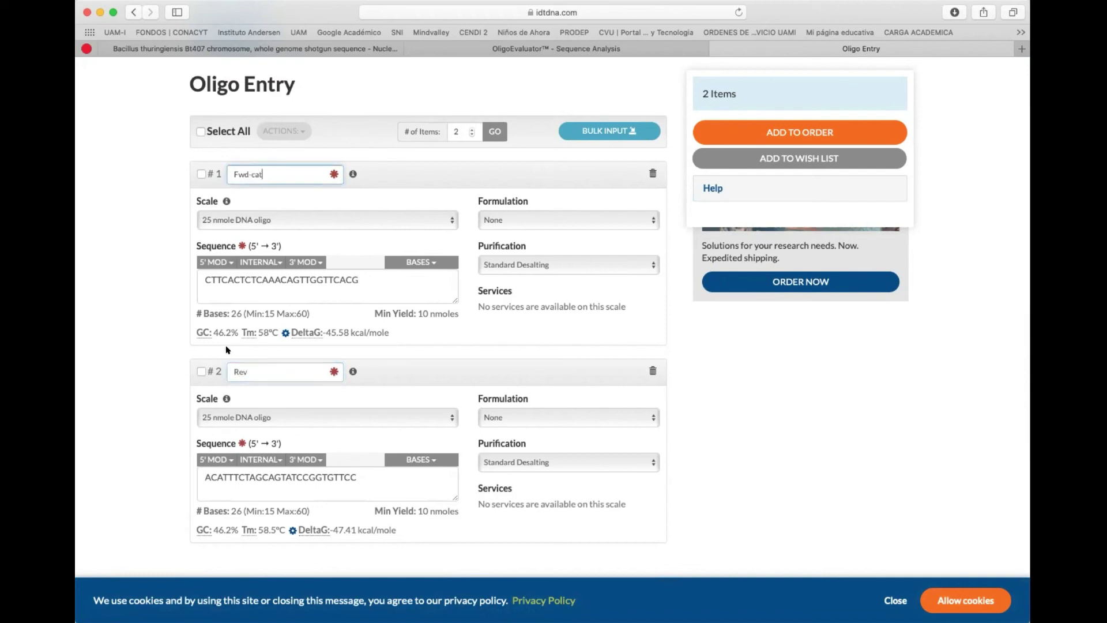
click(259, 372)
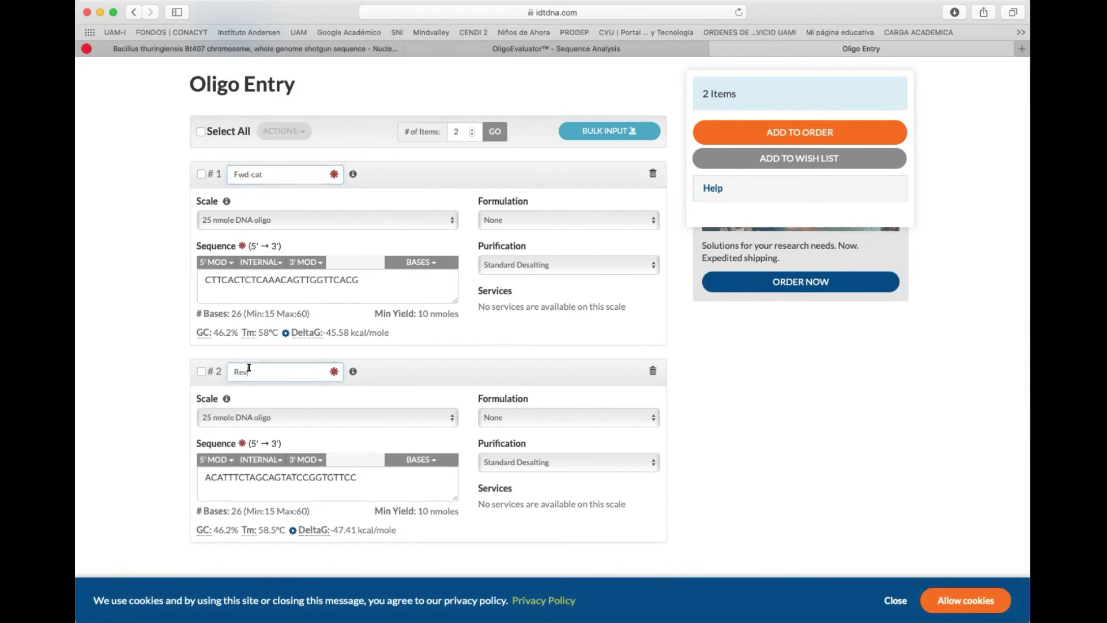
text(-cat)
- Review the available synthesis scales and formulation options for the Fwd-cat oligo
click(452, 221)
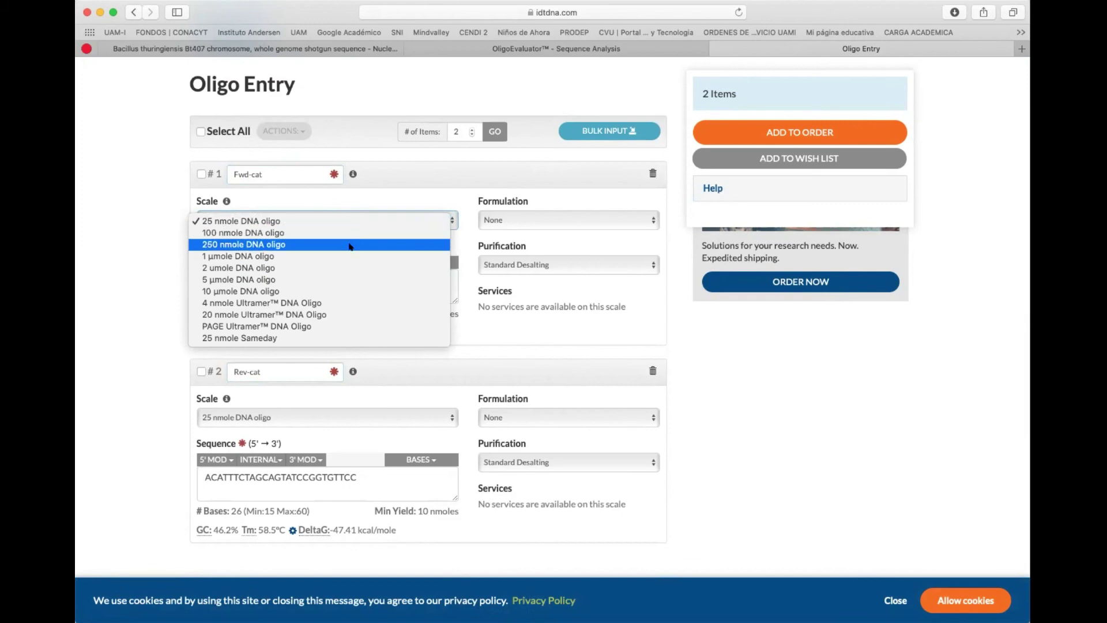
click(575, 196)
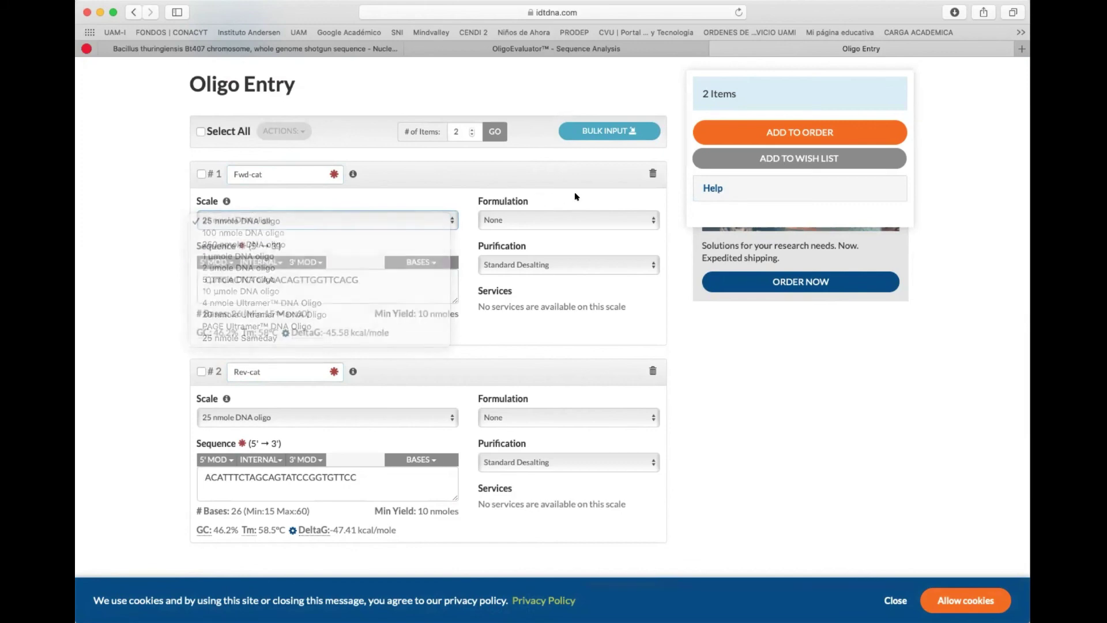
click(651, 217)
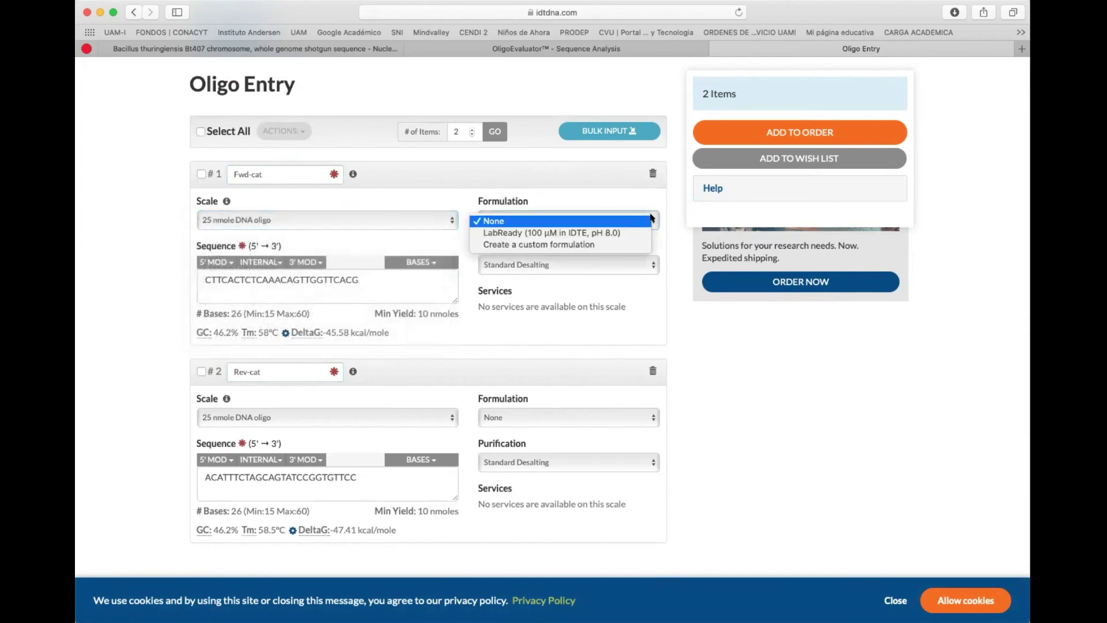
click(633, 222)
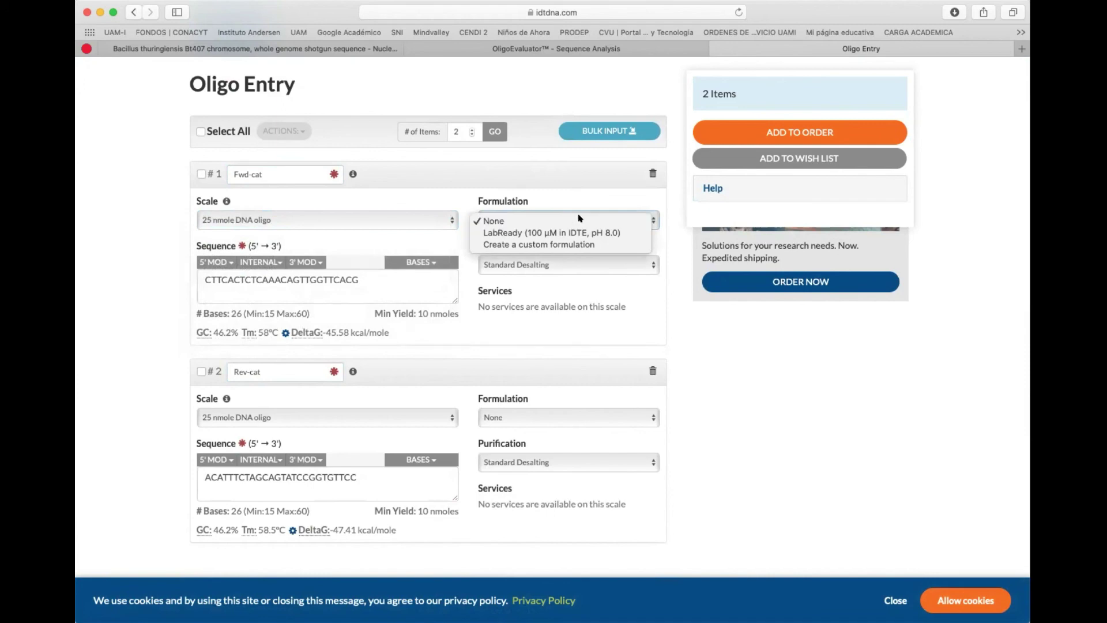
click(632, 222)
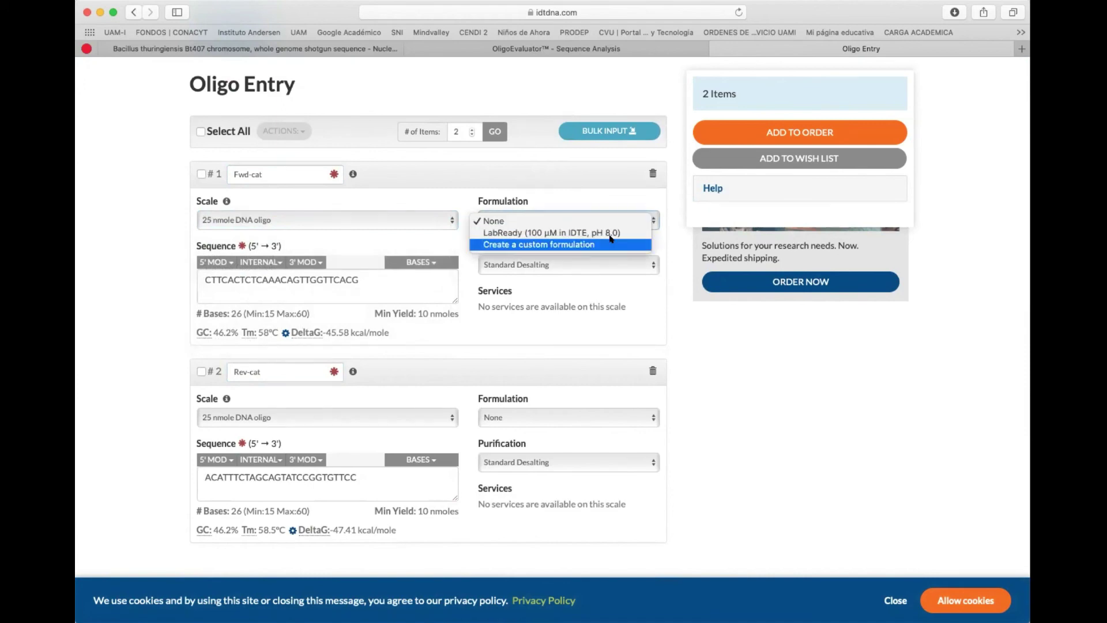
click(590, 202)
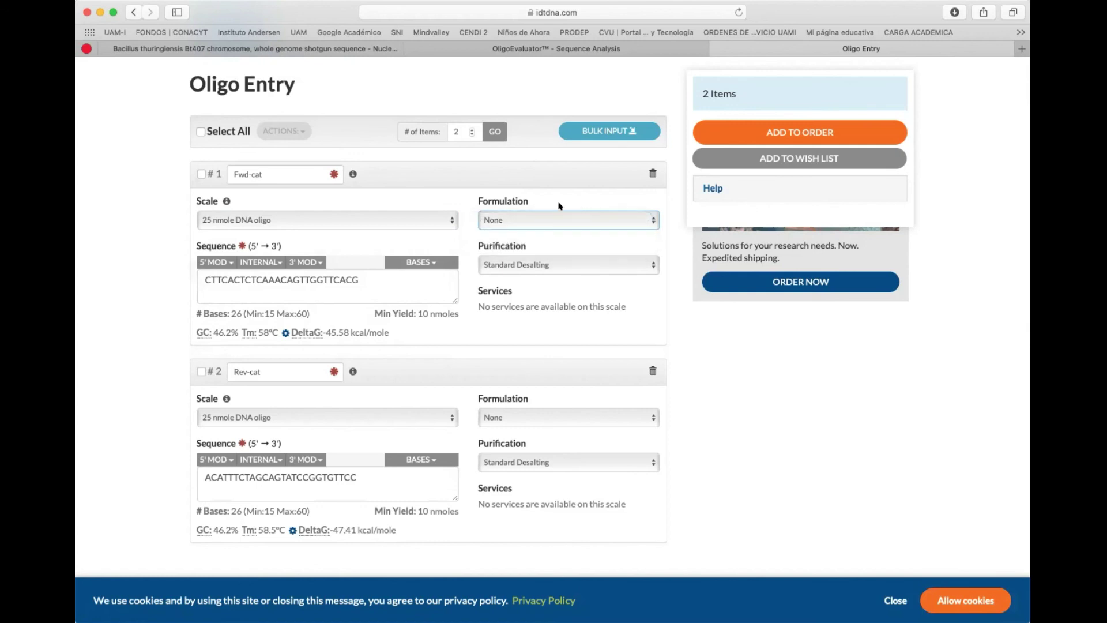
- Check the purification options for the Fwd-cat oligo and look over the settings of the Rev-cat entry
click(652, 265)
click(589, 248)
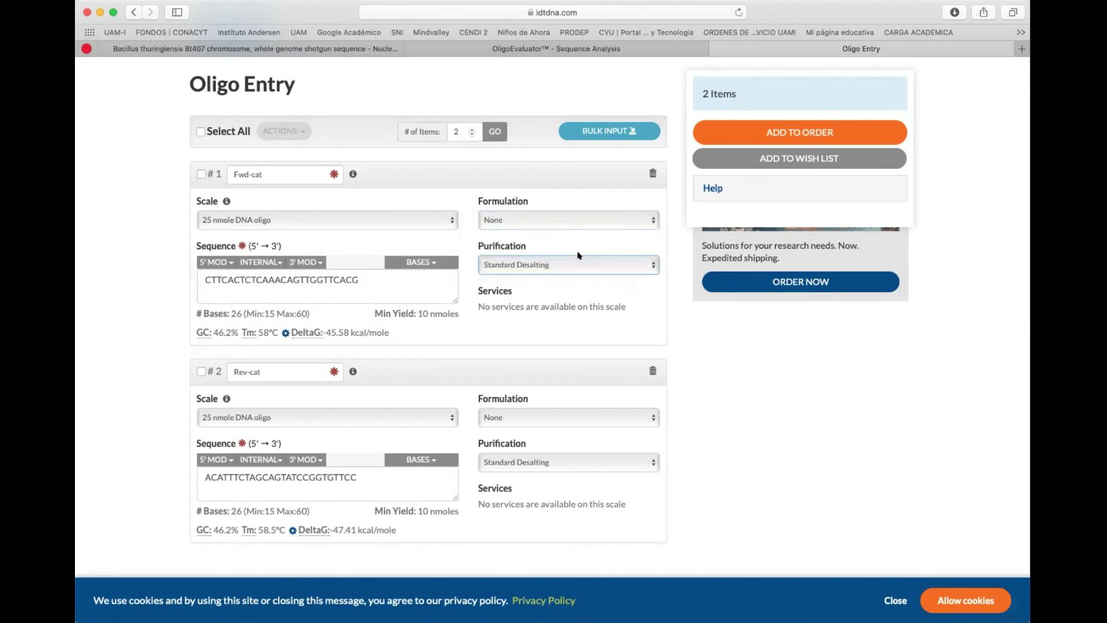
click(653, 265)
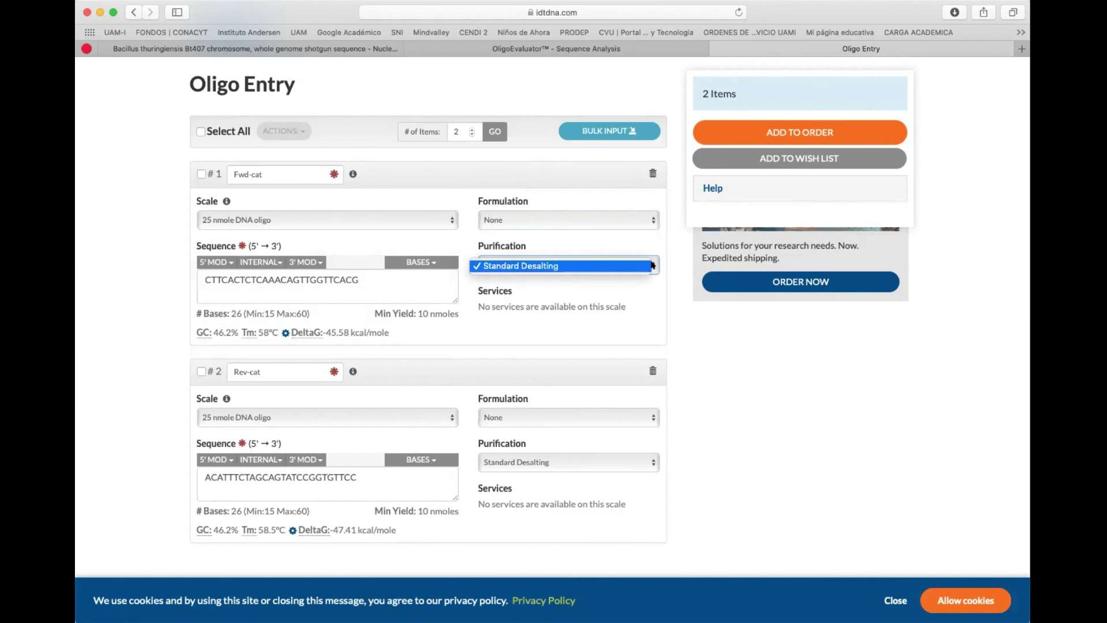
click(652, 265)
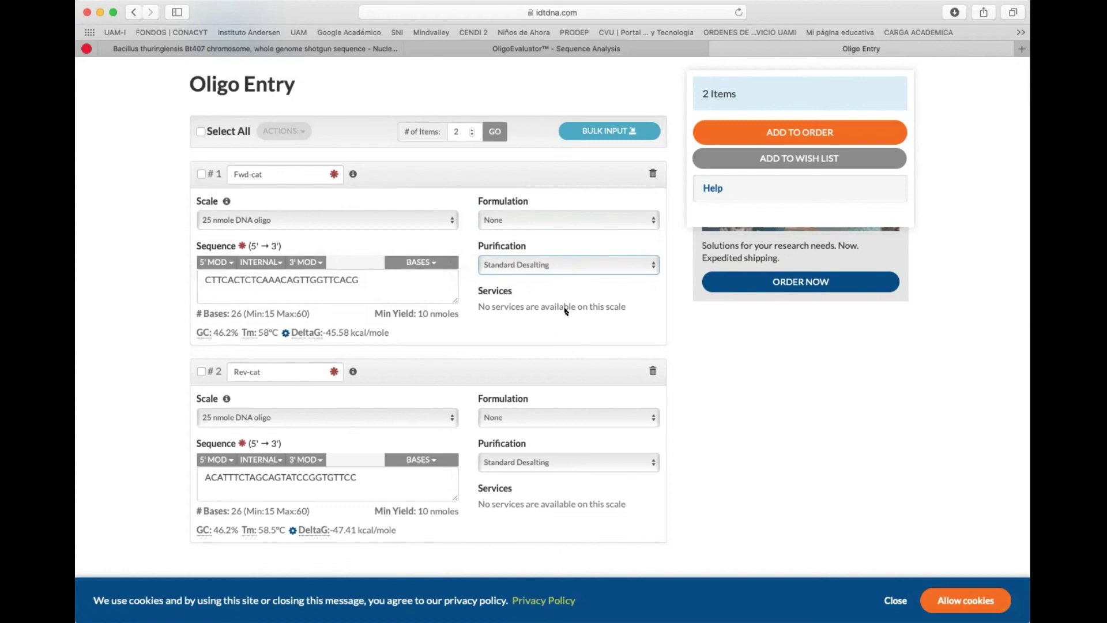
scroll(549, 326, down, 1)
scroll(549, 326, down, 4)
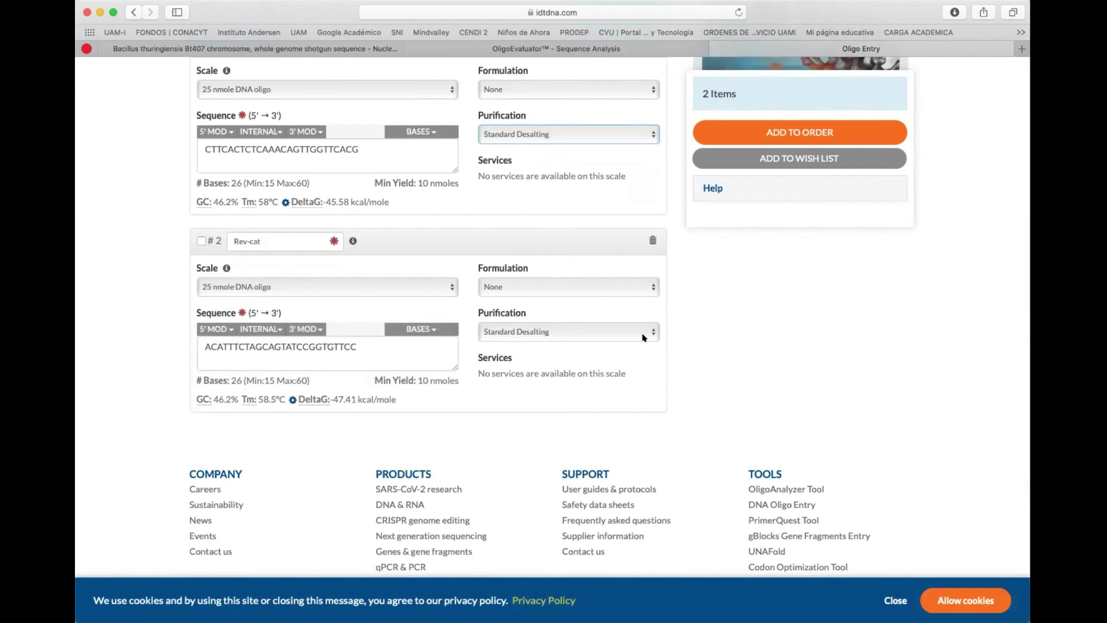
- Add the two configured oligos, Fwd-cat and Rev-cat, to the IDT order
scroll(610, 357, up, 1)
scroll(609, 357, up, 3)
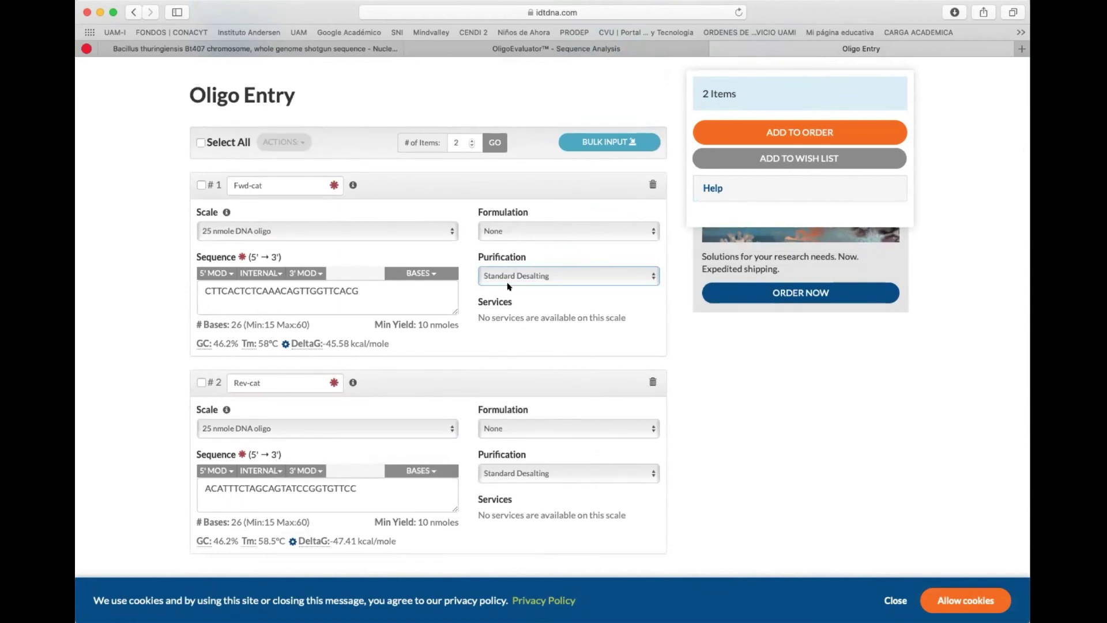
scroll(509, 286, up, 3)
click(793, 278)
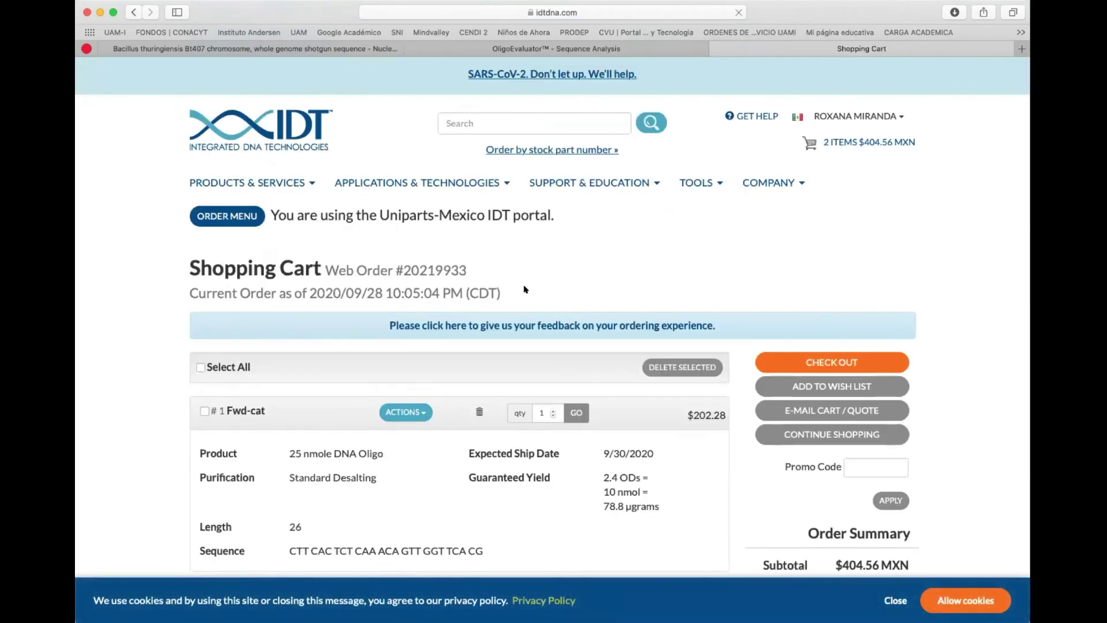
- Review both oligos in the shopping cart, checking product, purification, expected ship date, guaranteed yield, sequence, prices and order summary
scroll(524, 288, down, 3)
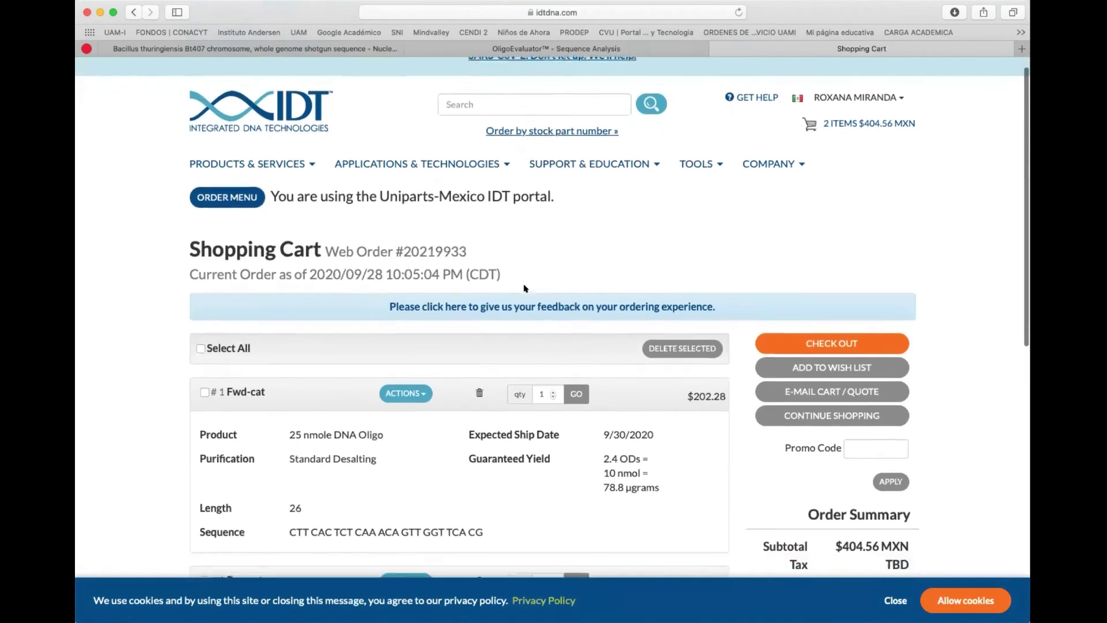
scroll(525, 288, down, 5)
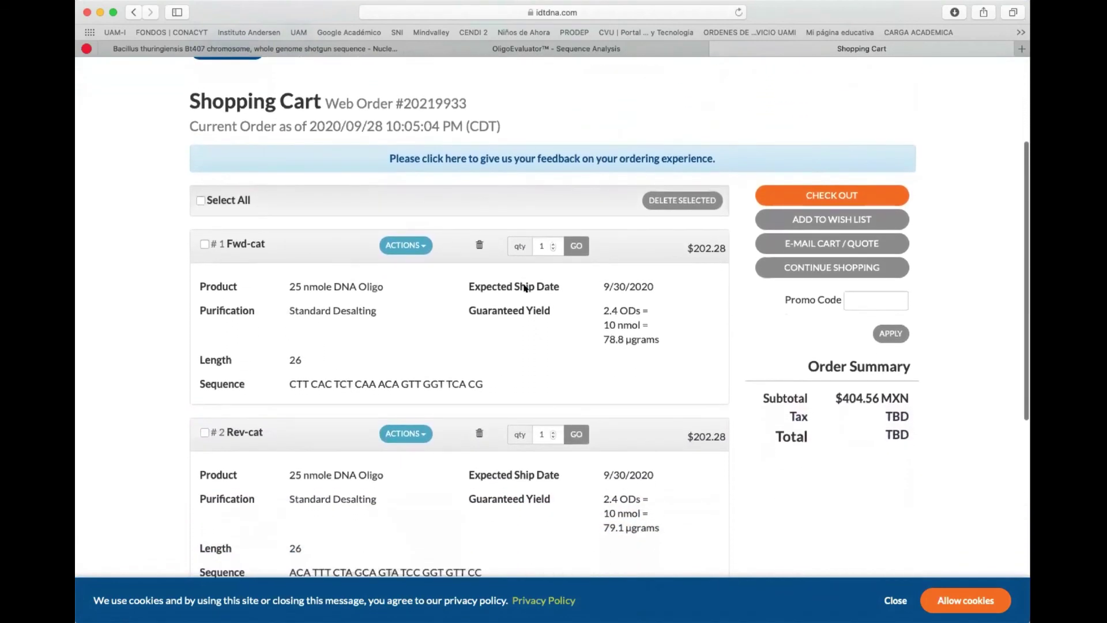
scroll(525, 288, down, 3)
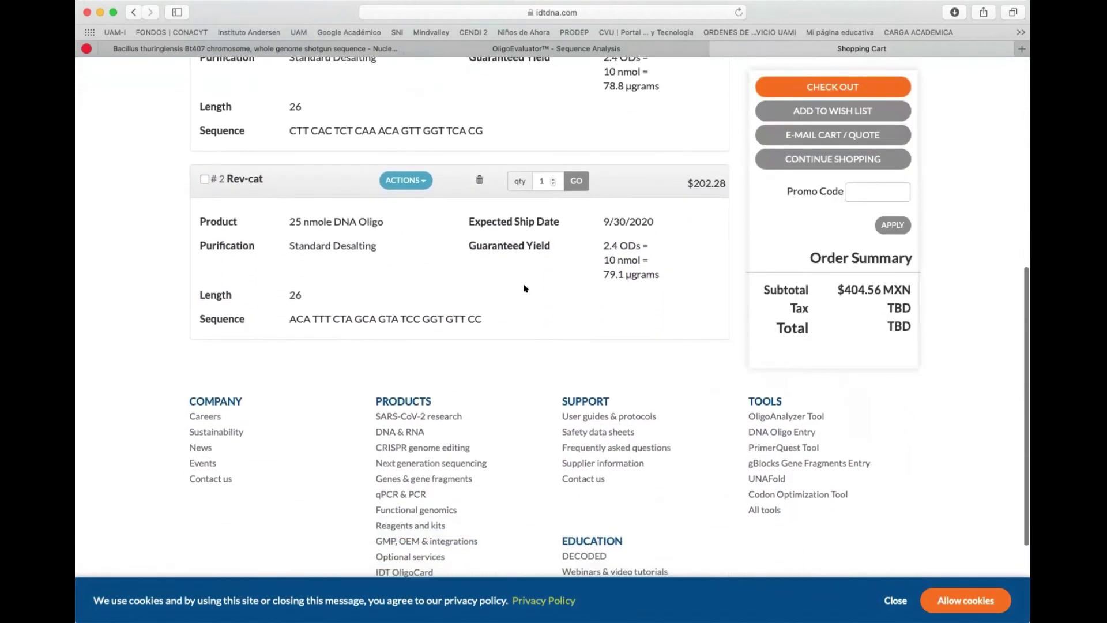
scroll(524, 288, up, 5)
scroll(524, 288, up, 1)
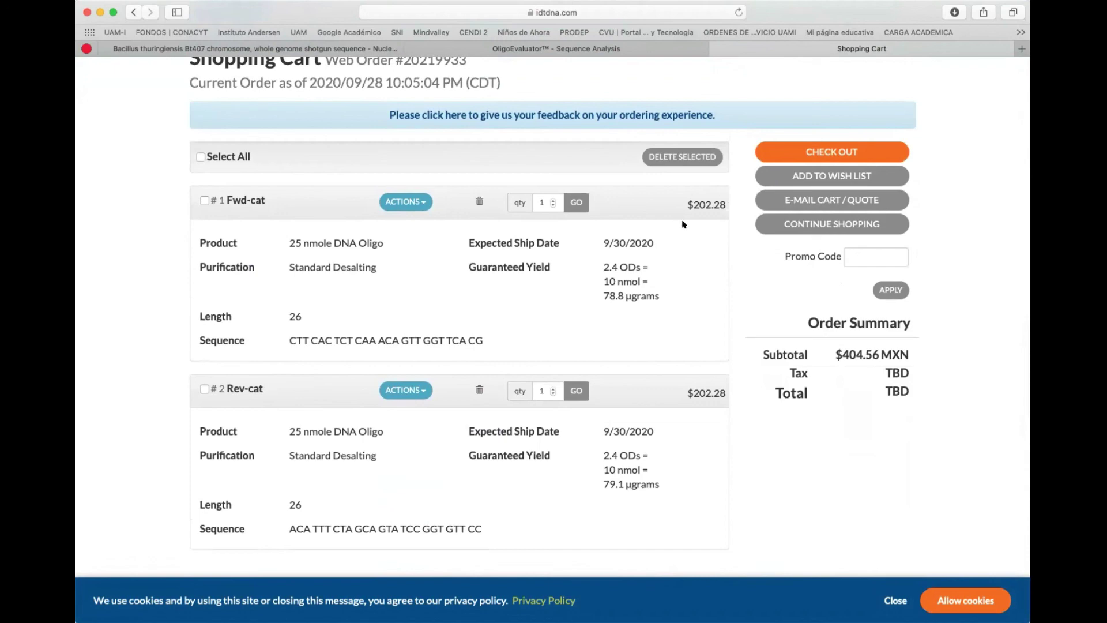
scroll(686, 222, up, 5)
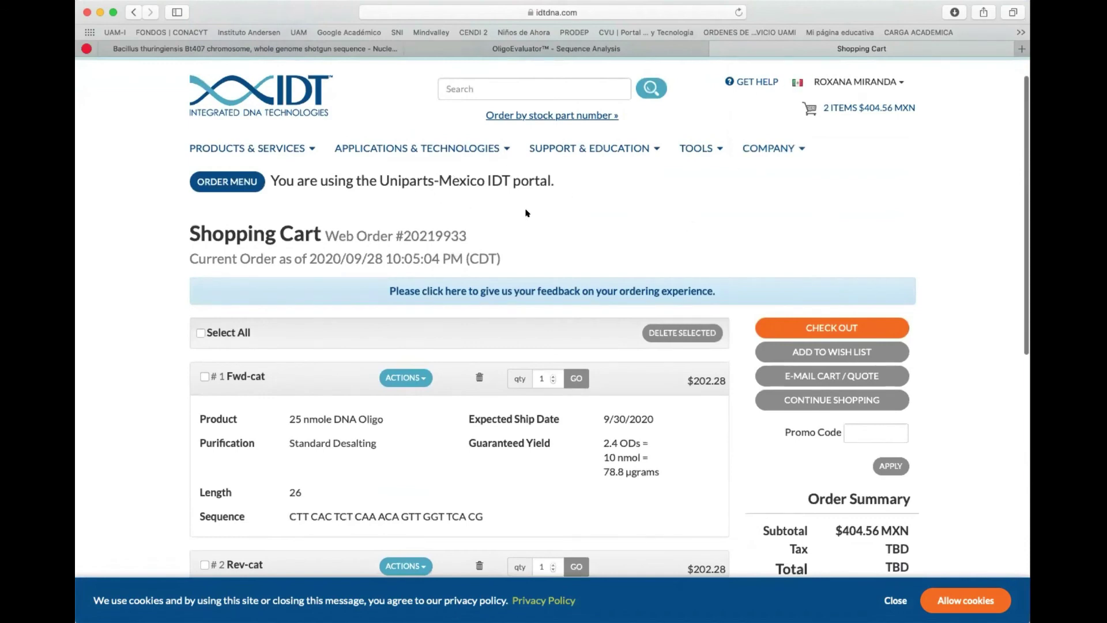
scroll(582, 213, down, 3)
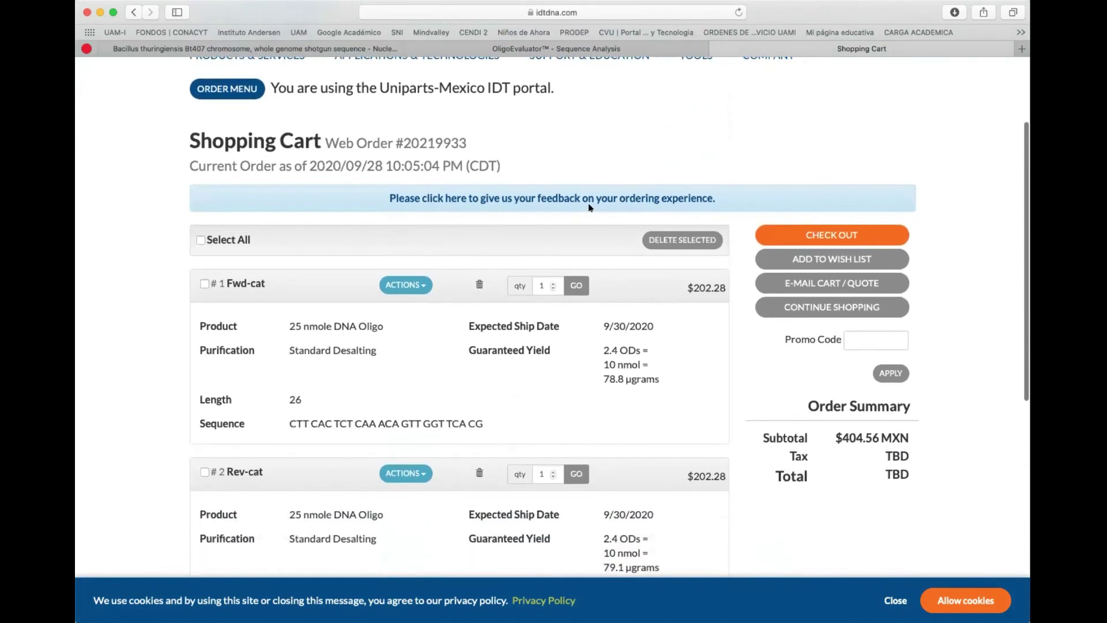
scroll(589, 207, down, 5)
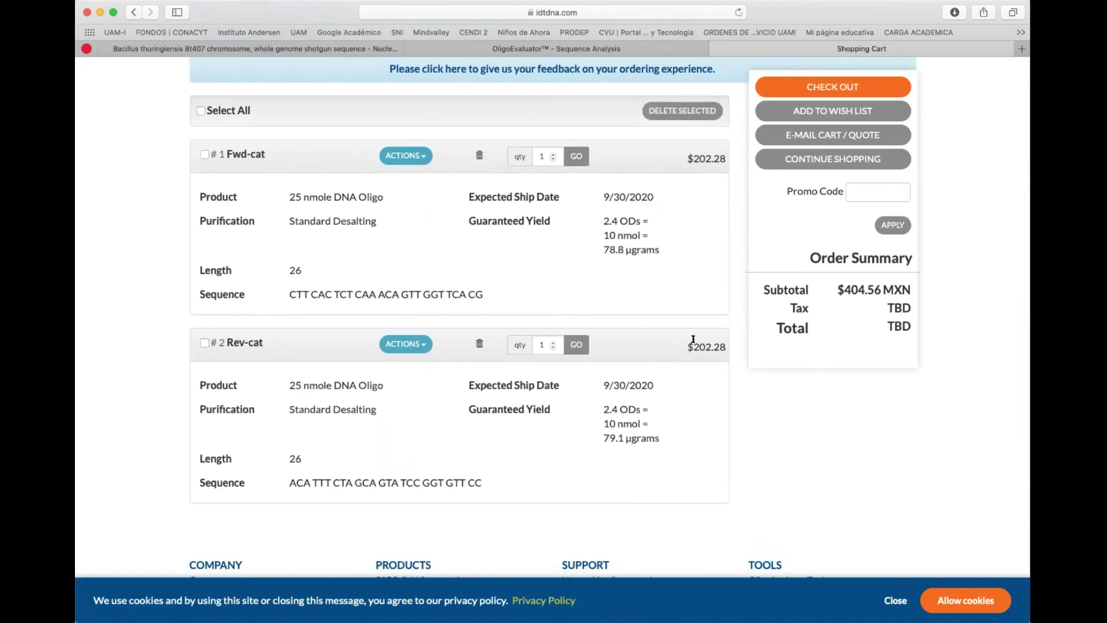
scroll(713, 373, up, 5)
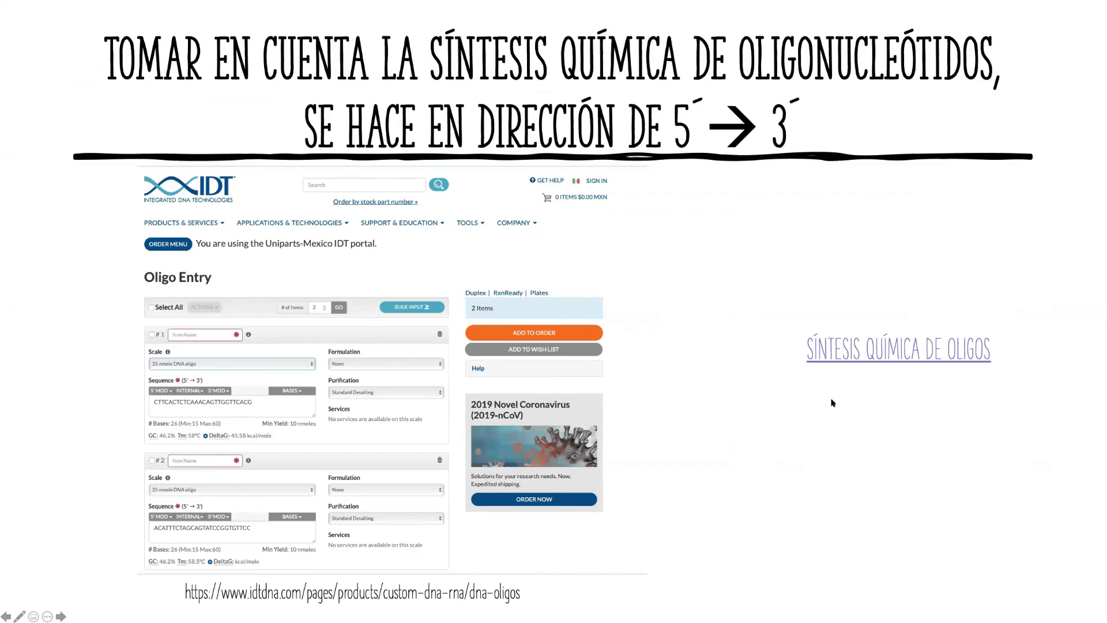
- In the PowerPoint slideshow, return to the final slide on 5' to 3' synthesis and open its "Síntesis química de oligos" link
click(836, 386)
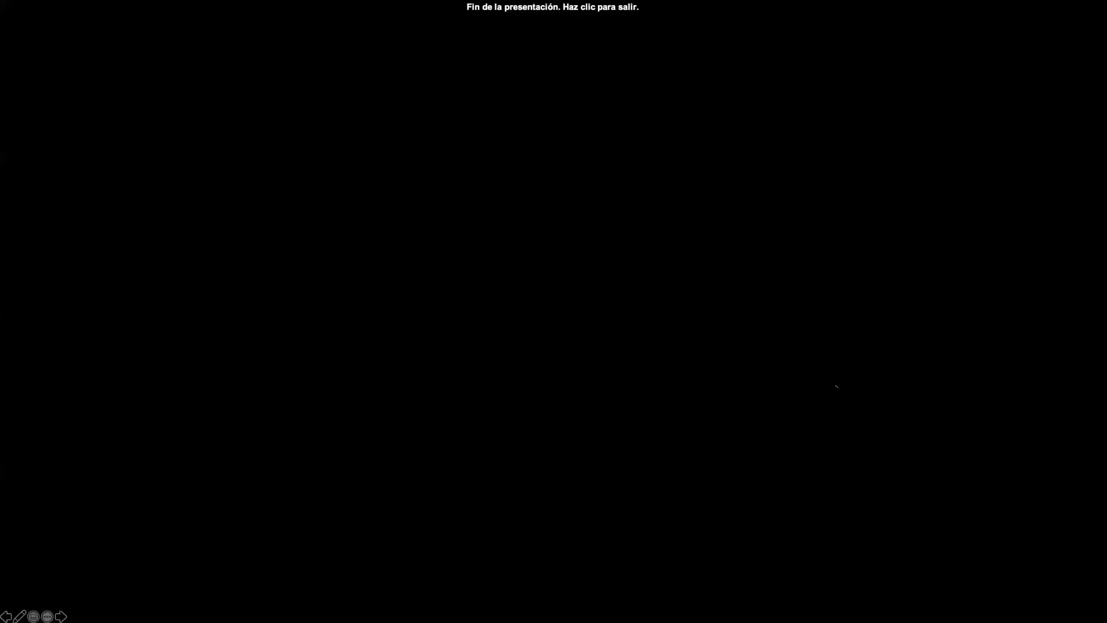
key(Left)
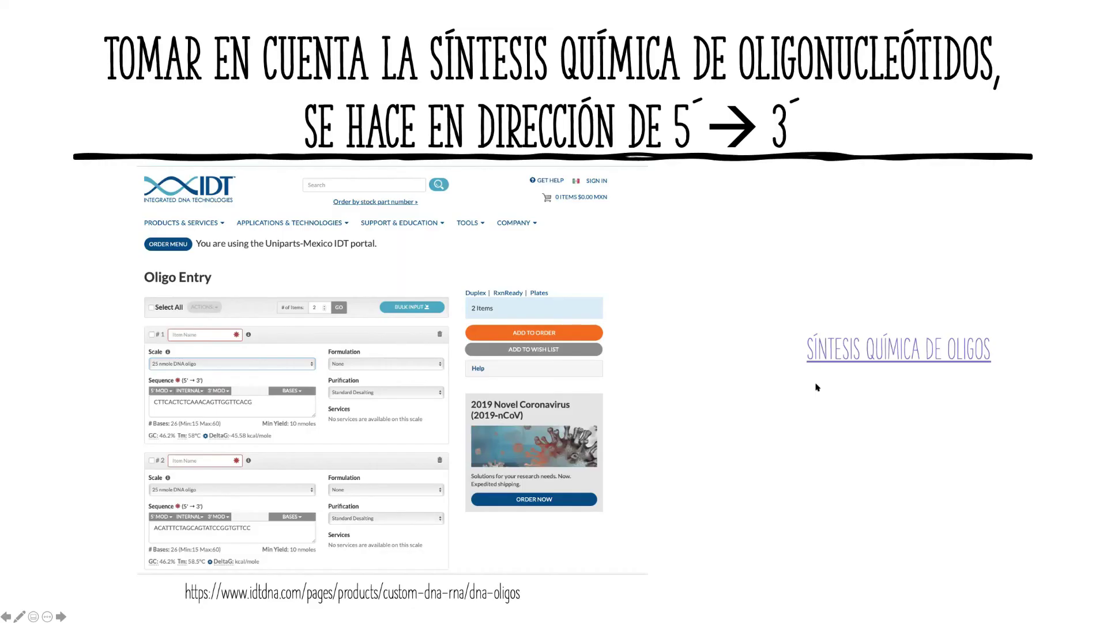
click(866, 359)
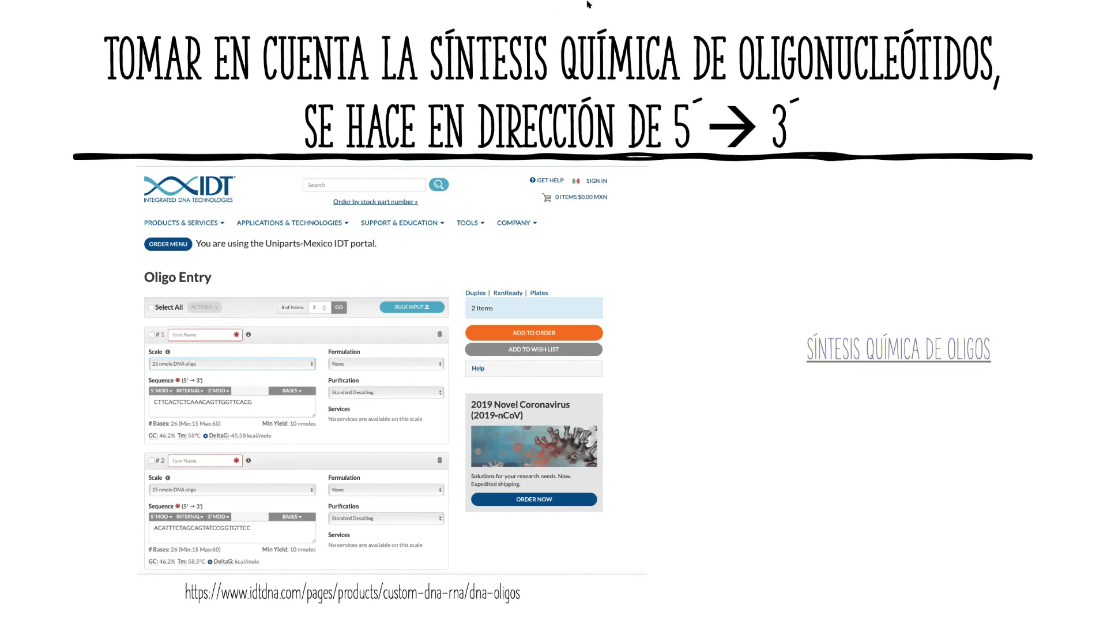